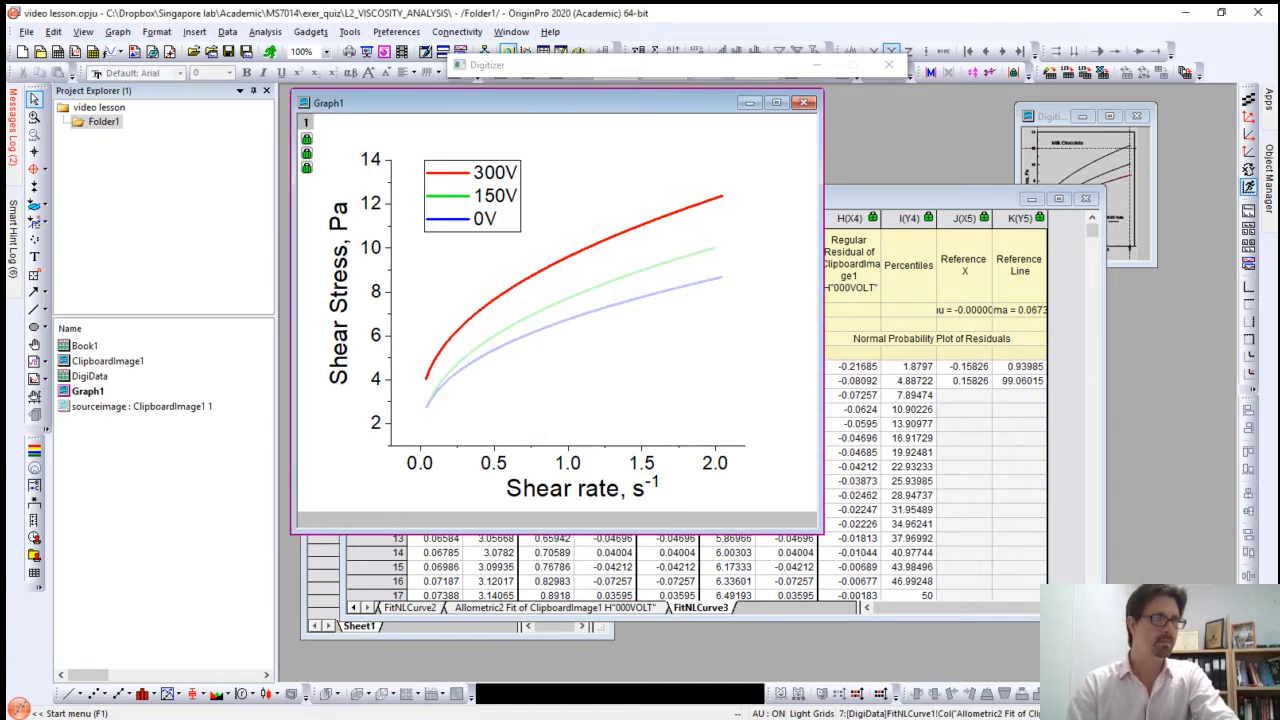
Step: Calculate the first-order derivative of the 300V fitted curve in Graph1 with the Differentiate tool
double_click(602, 240)
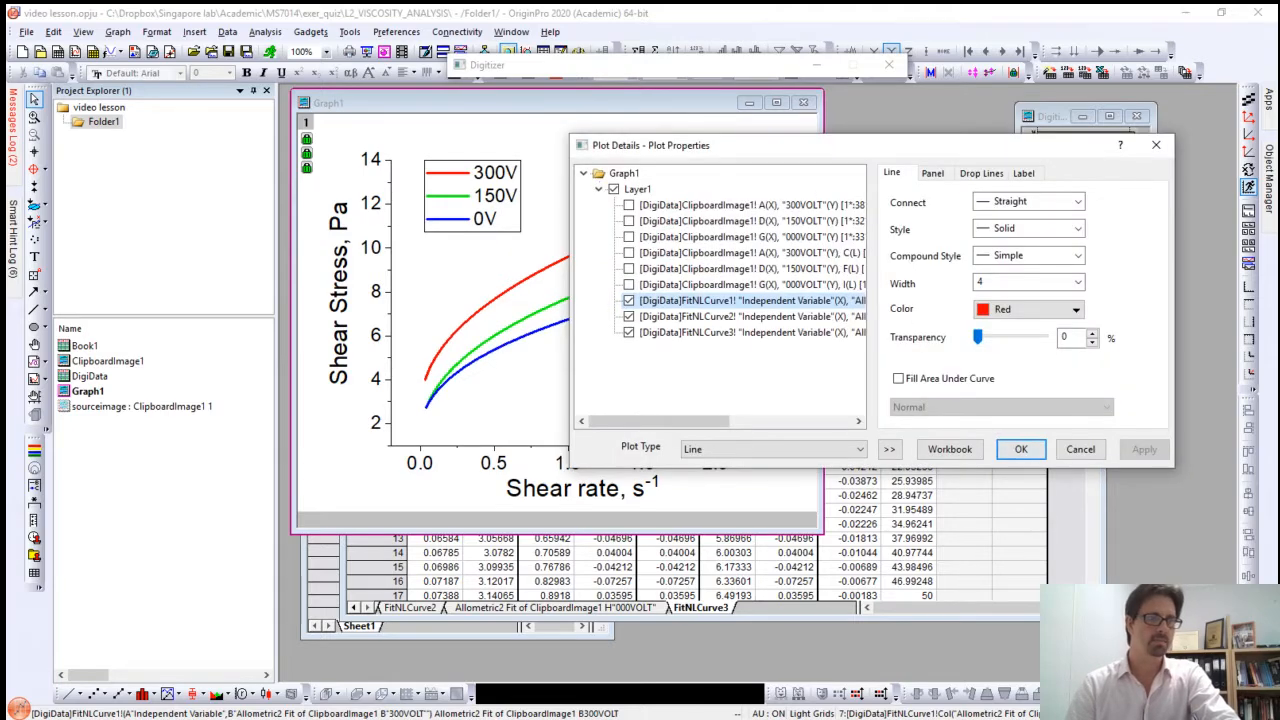
left_click(1025, 449)
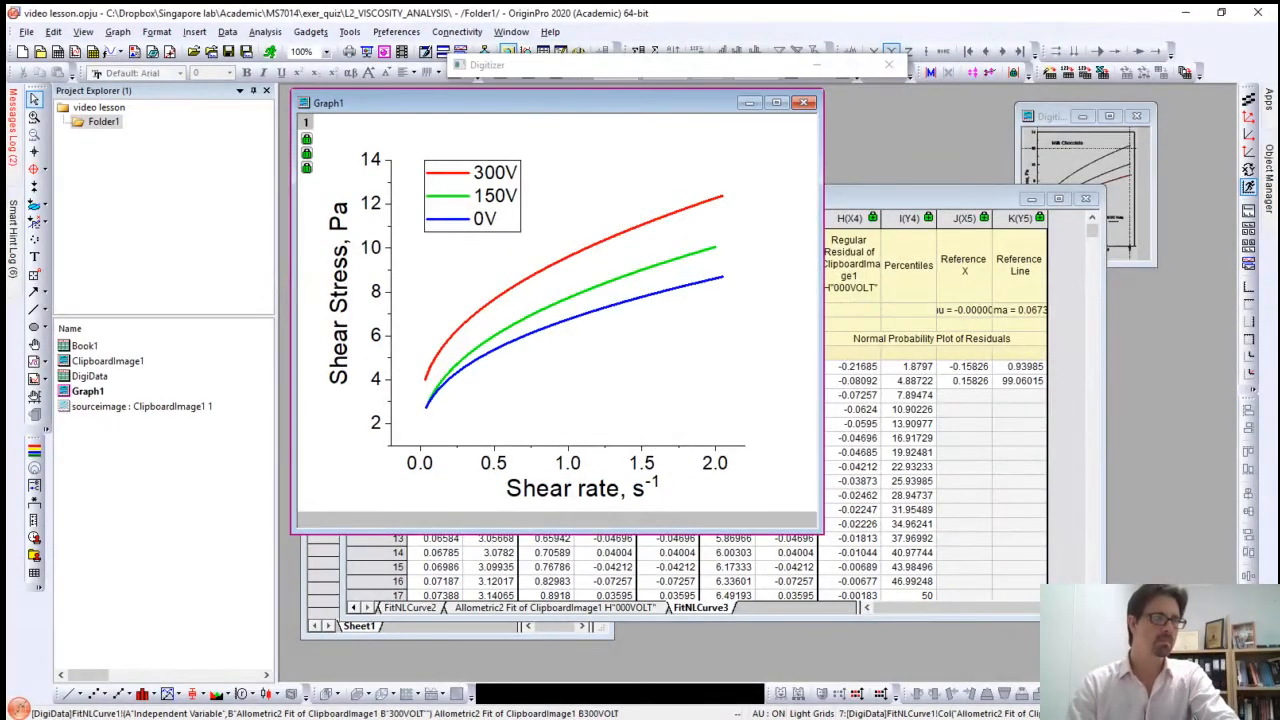
left_click(624, 231)
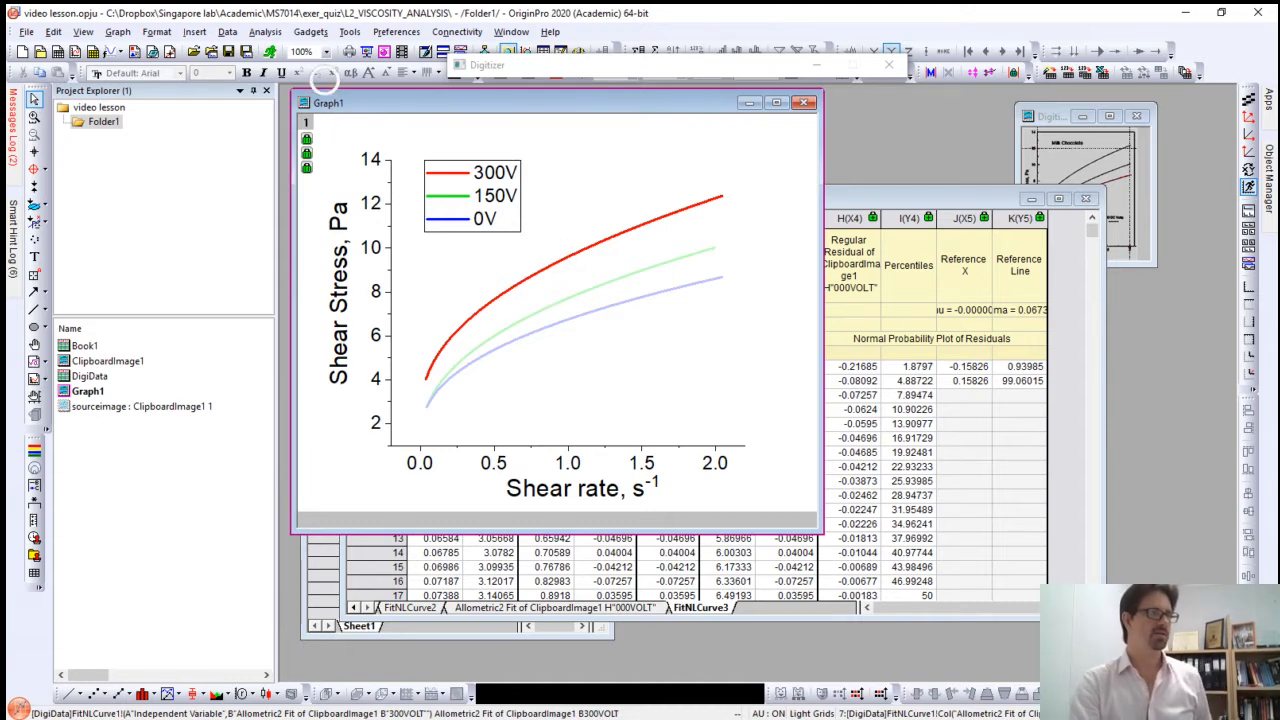
left_click(266, 32)
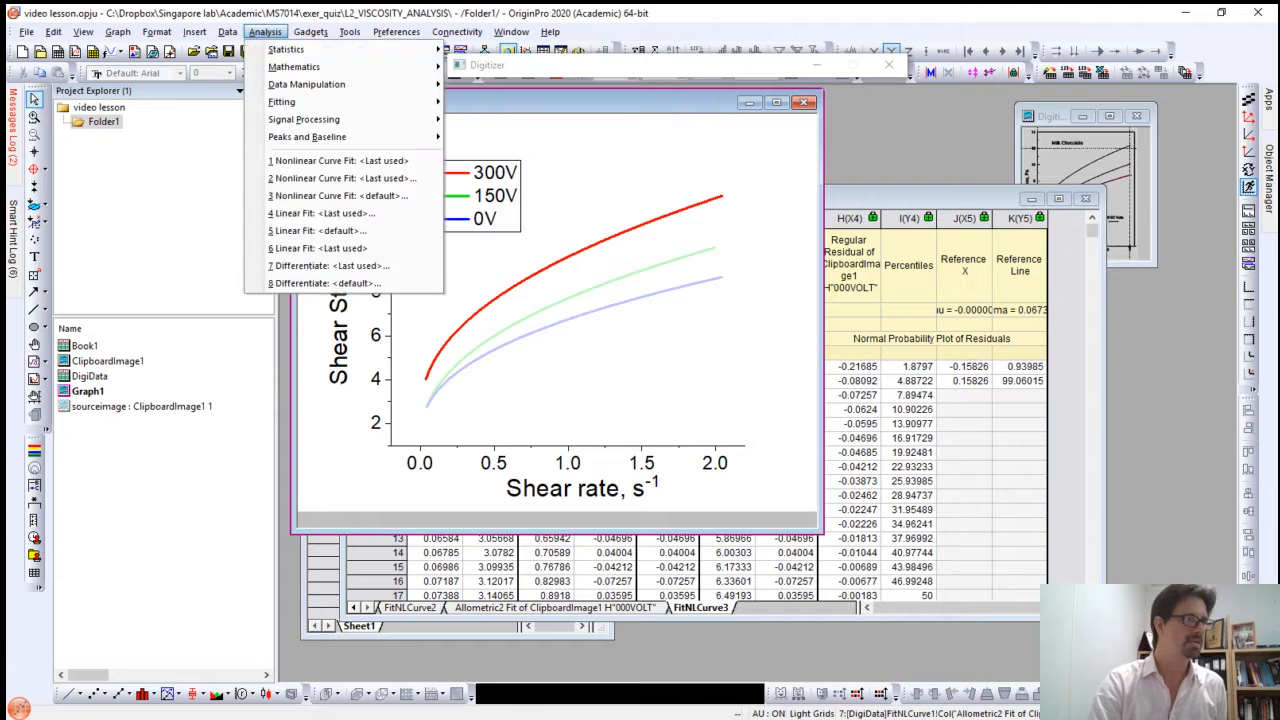
mouse_move(300, 67)
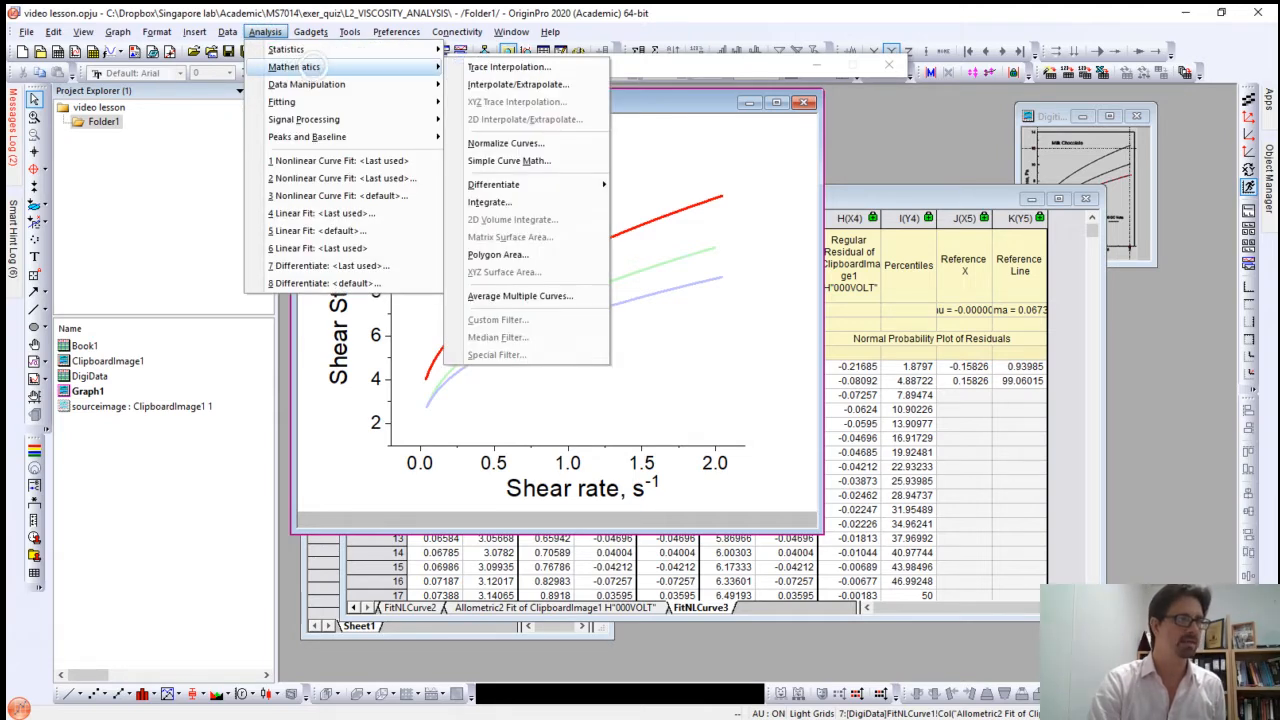
mouse_move(536, 186)
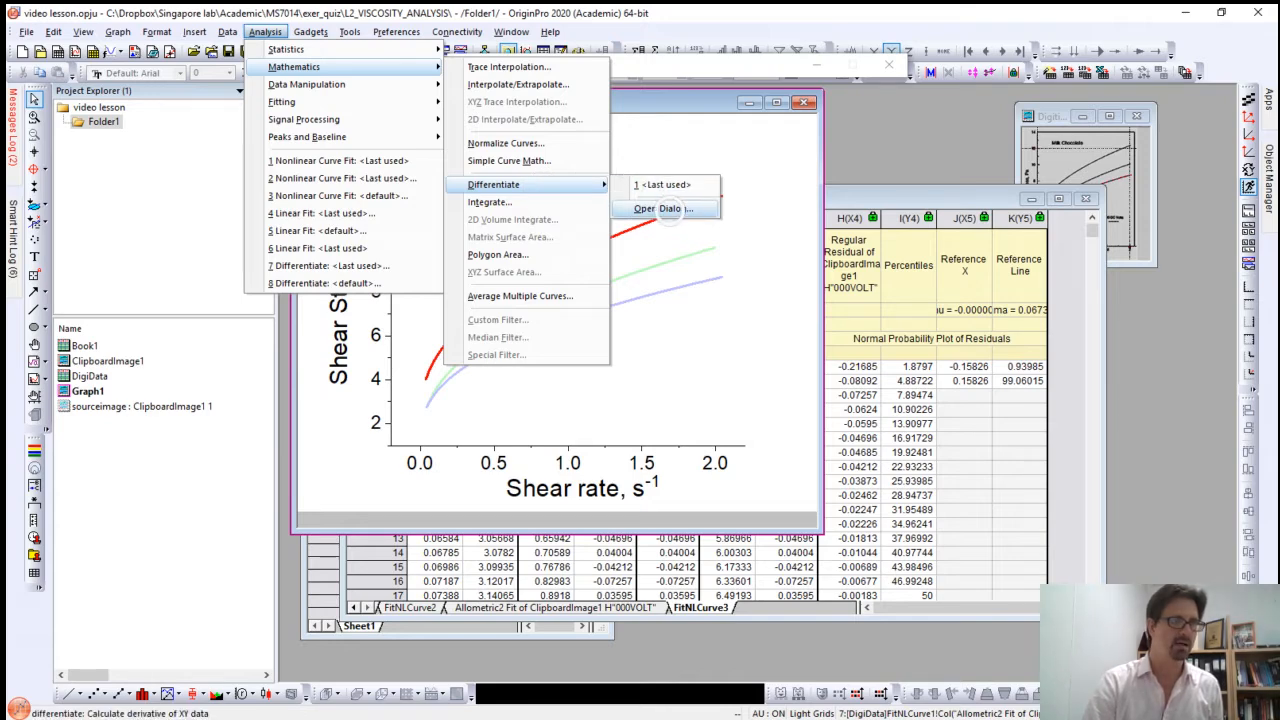
left_click(670, 209)
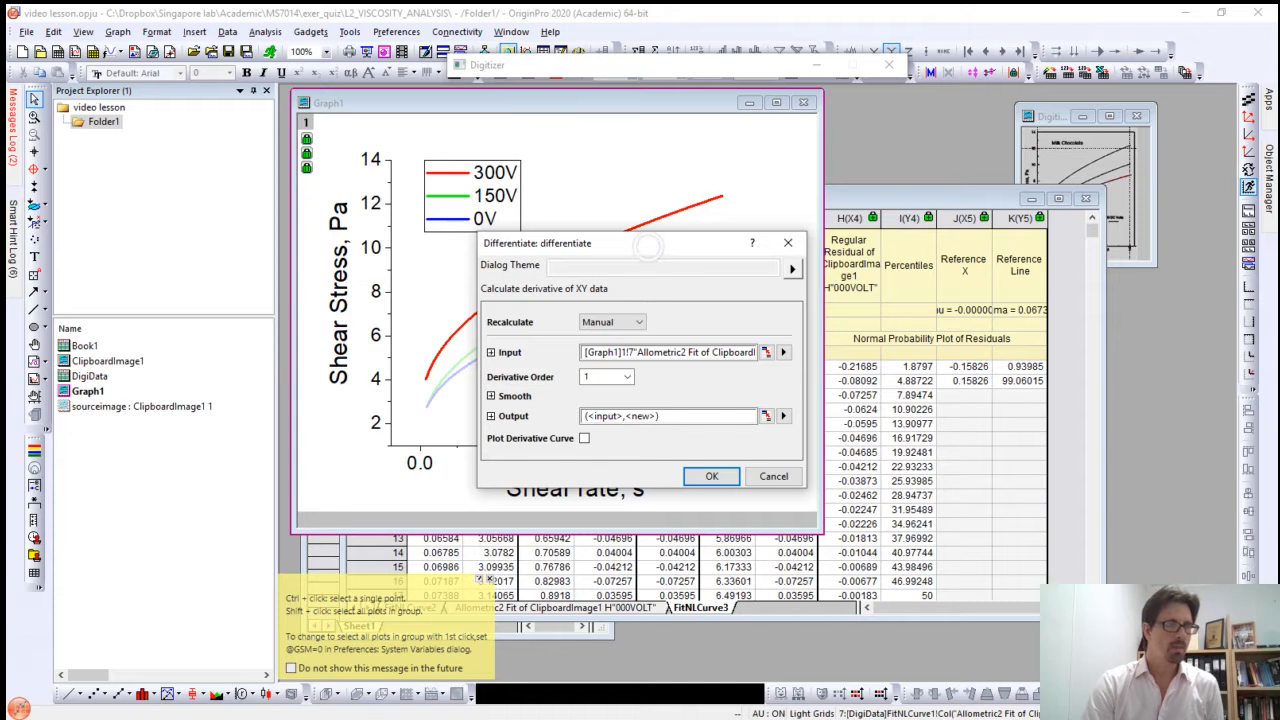
left_click_drag(657, 244, 623, 167)
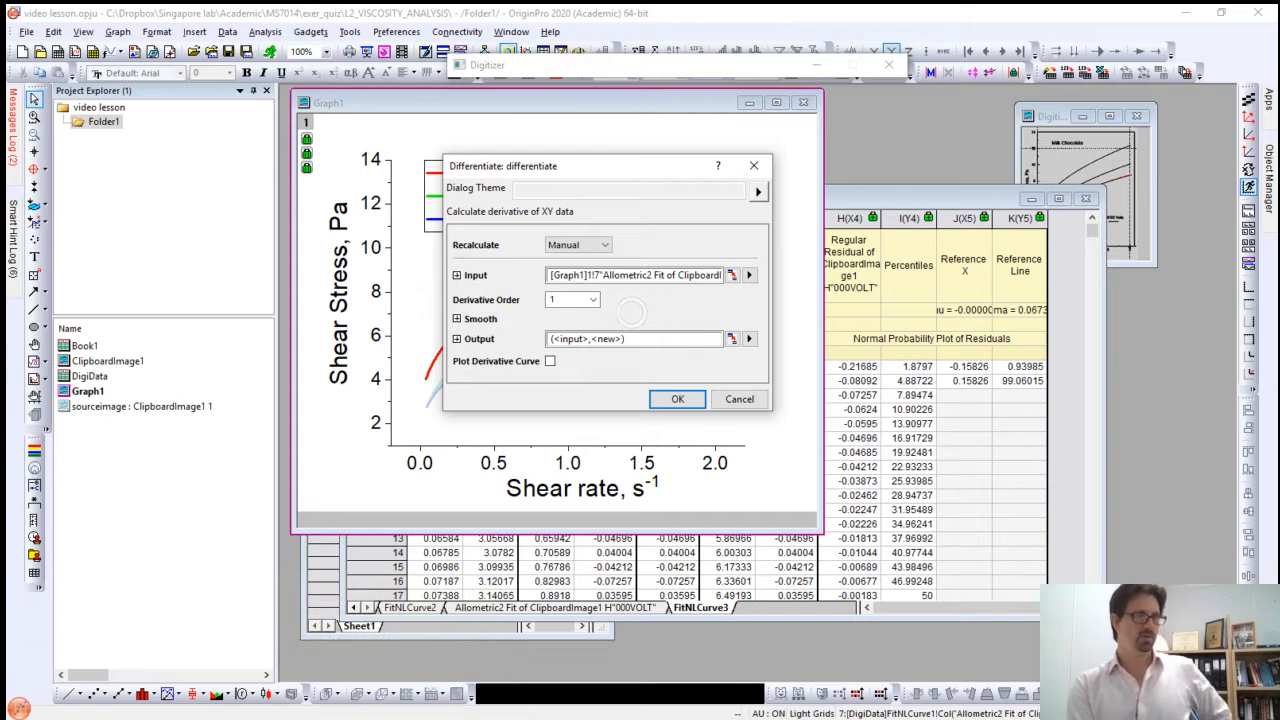
left_click(593, 300)
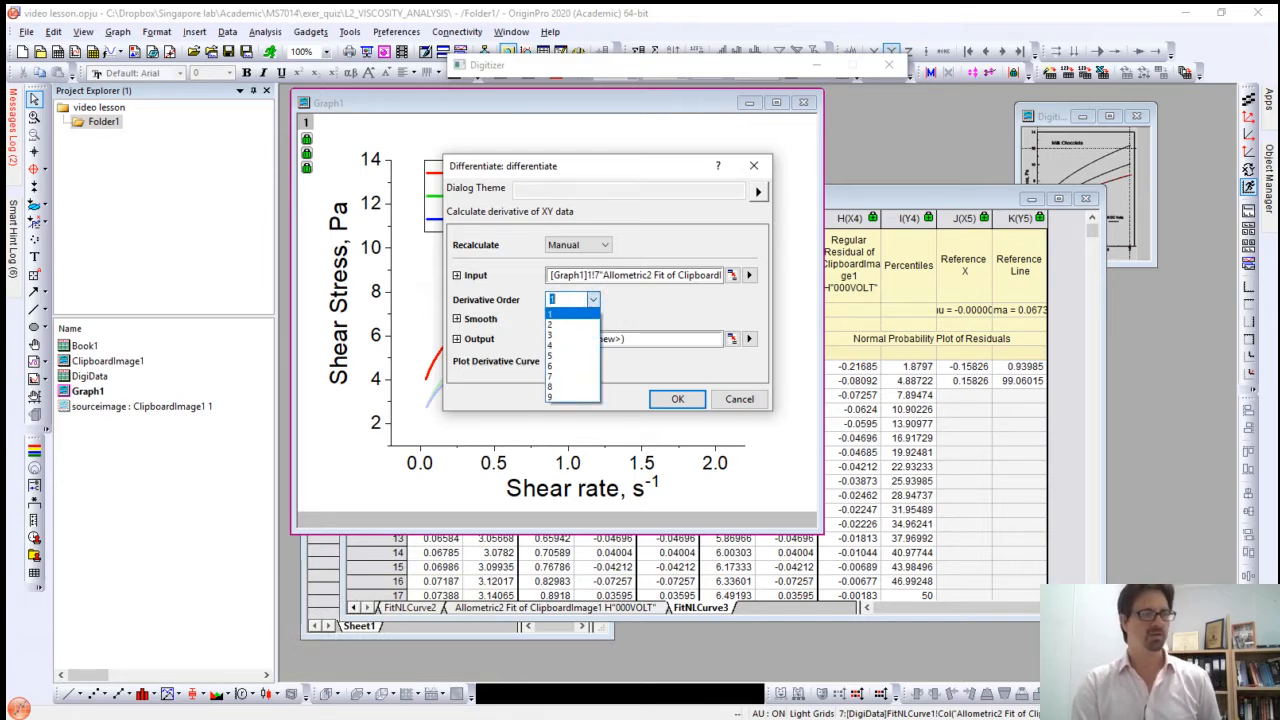
left_click(571, 301)
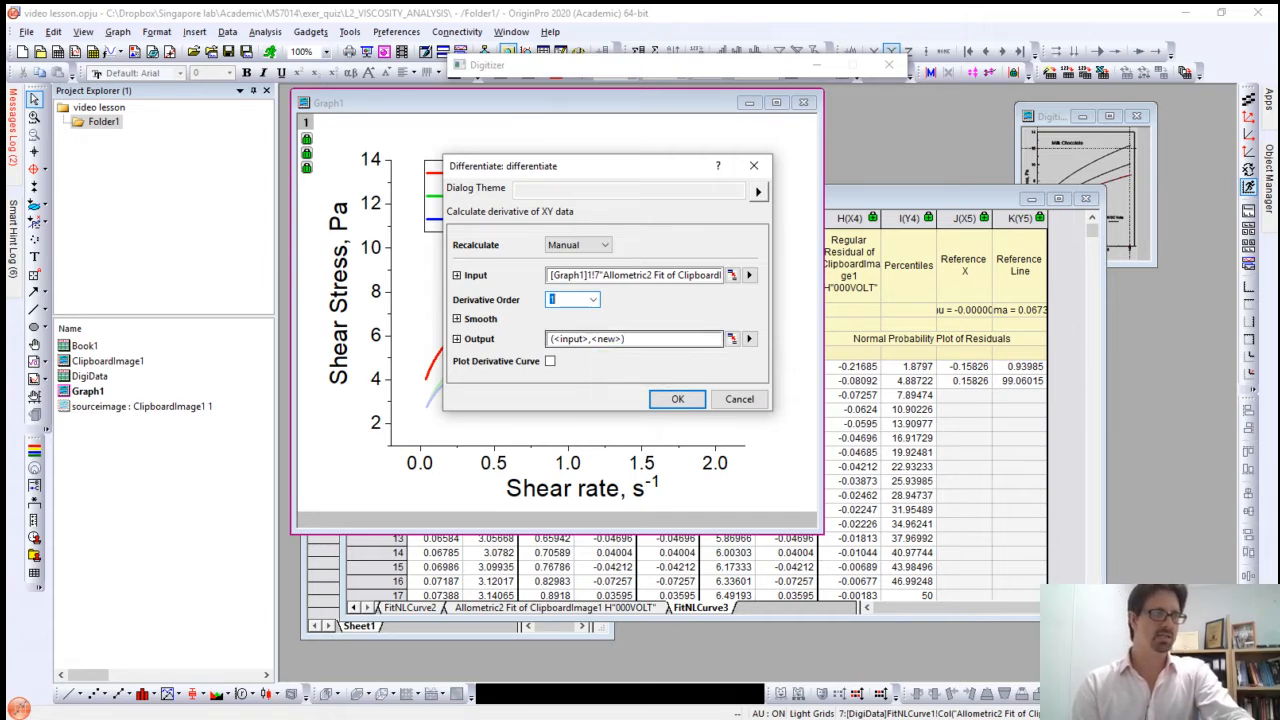
left_click(681, 399)
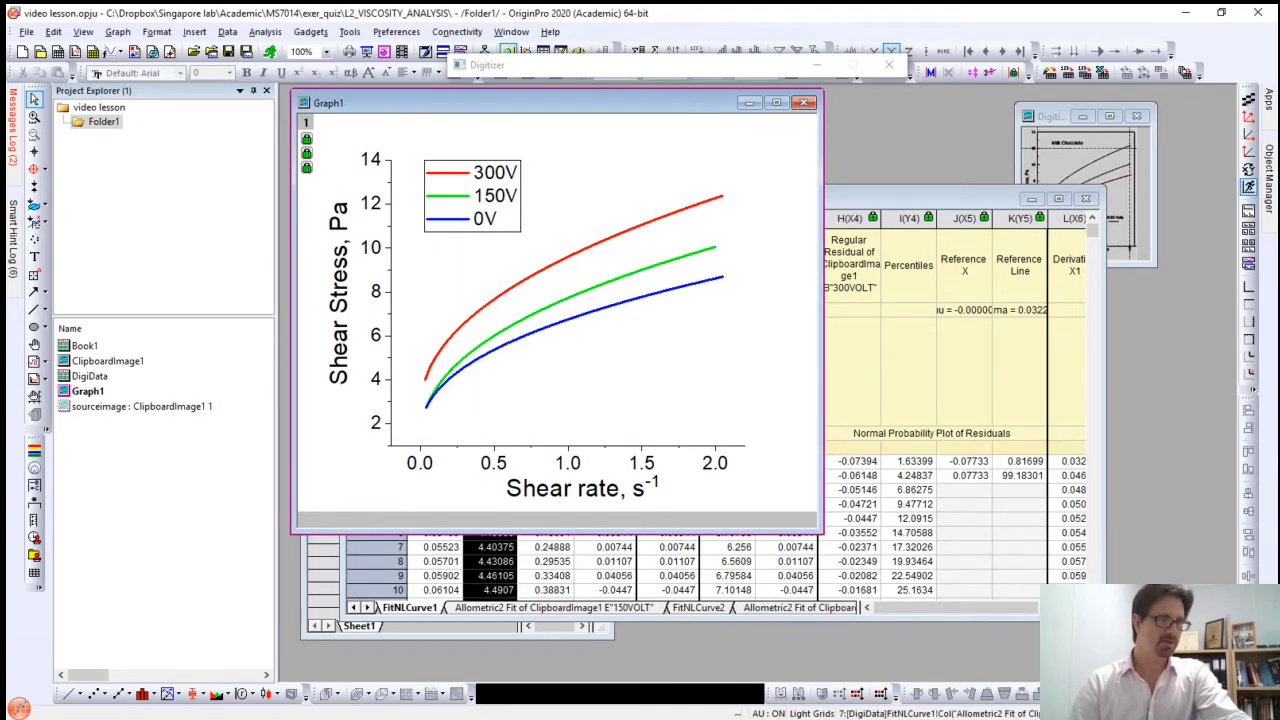
Step: Check the 300VOLT fit report in DigiData, return to the FitNLCurve1 sheet, and enlarge the workbook window to show the derivative columns
left_click(925, 199)
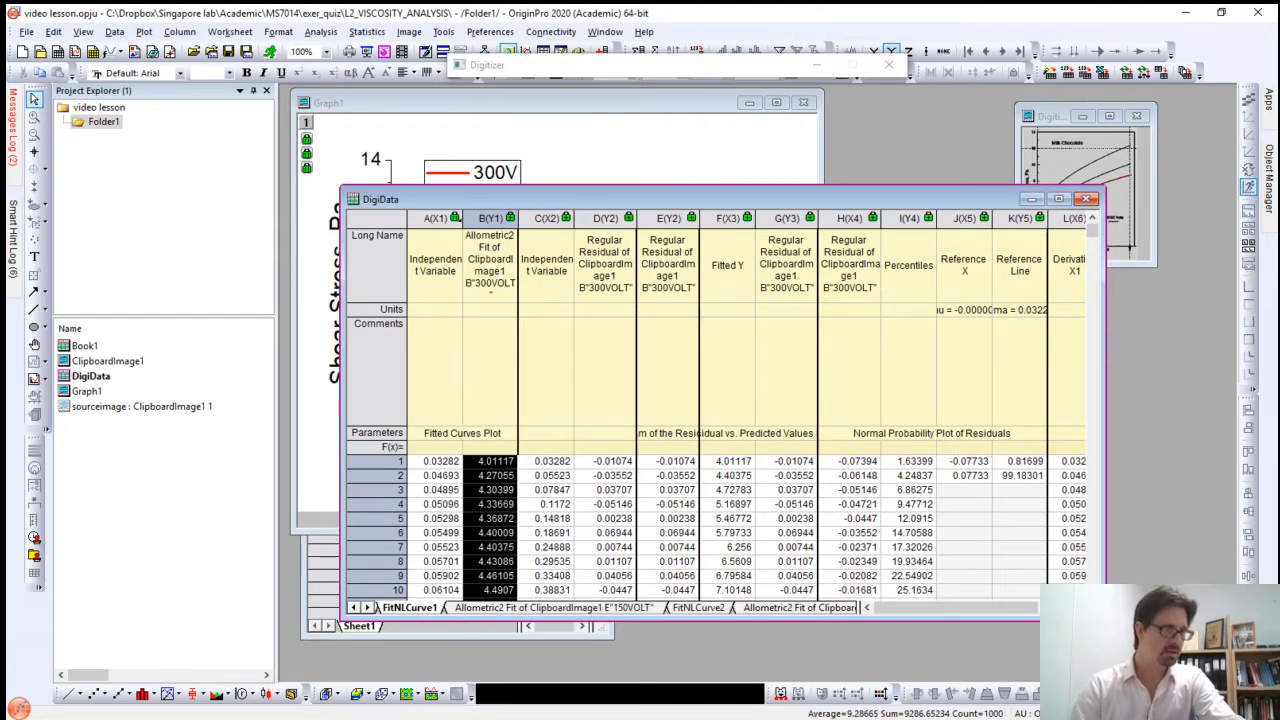
left_click(354, 608)
left_click(354, 608)
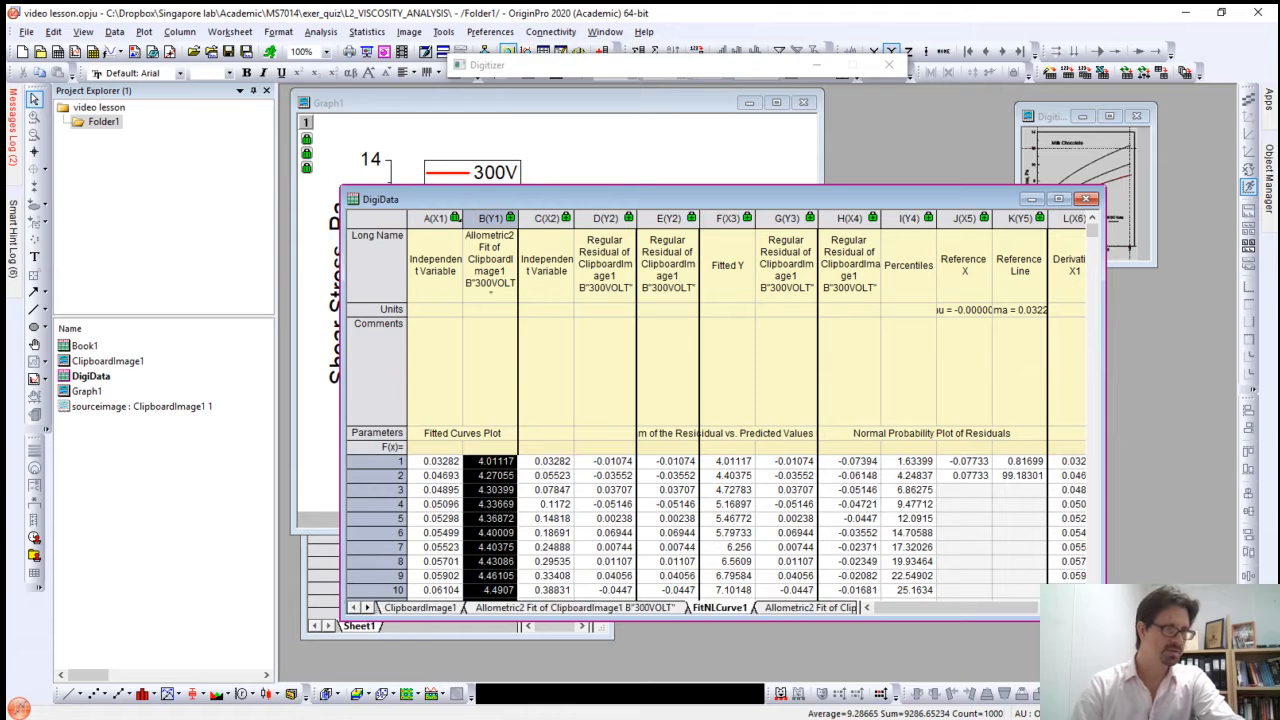
left_click(528, 608)
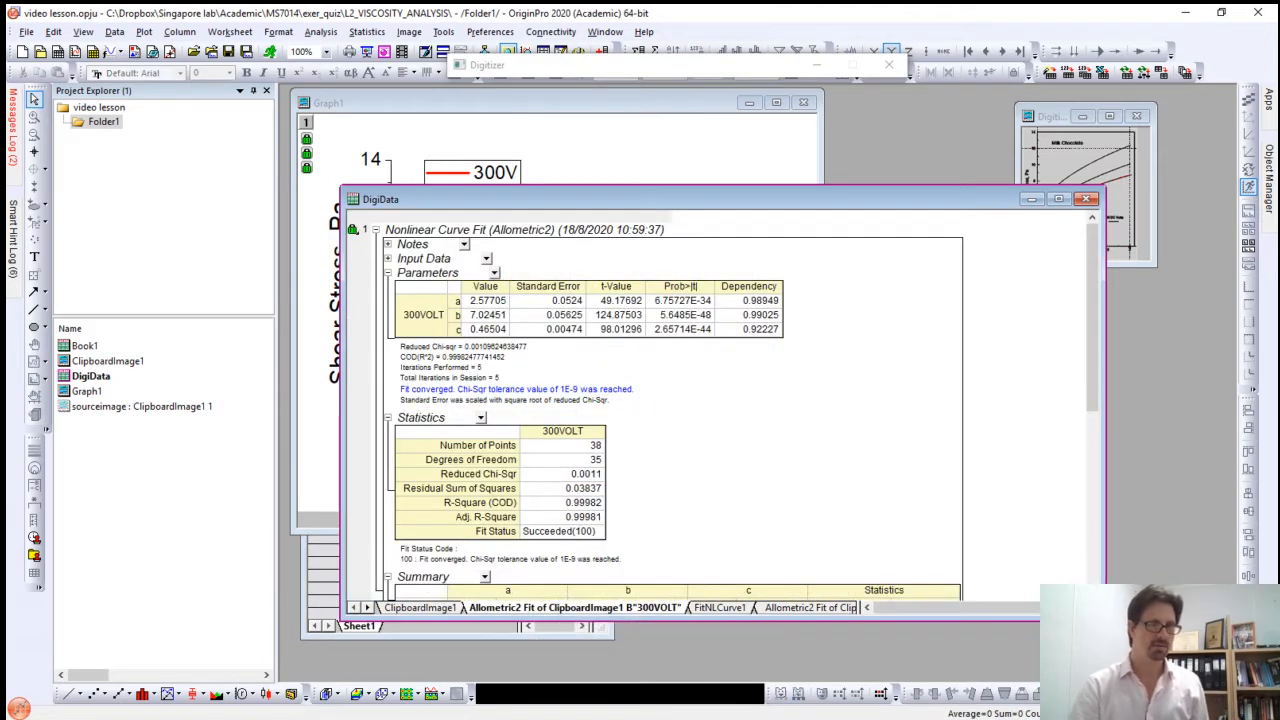
left_click(720, 607)
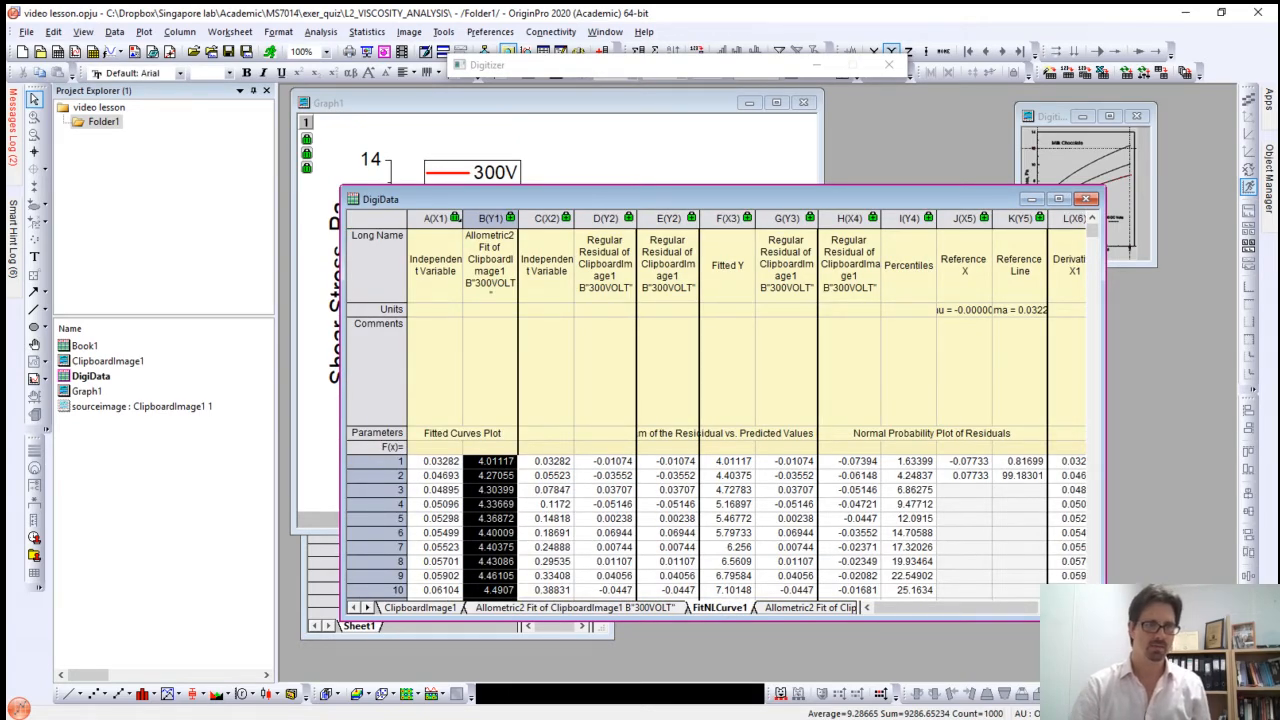
left_click_drag(1105, 620, 1211, 669)
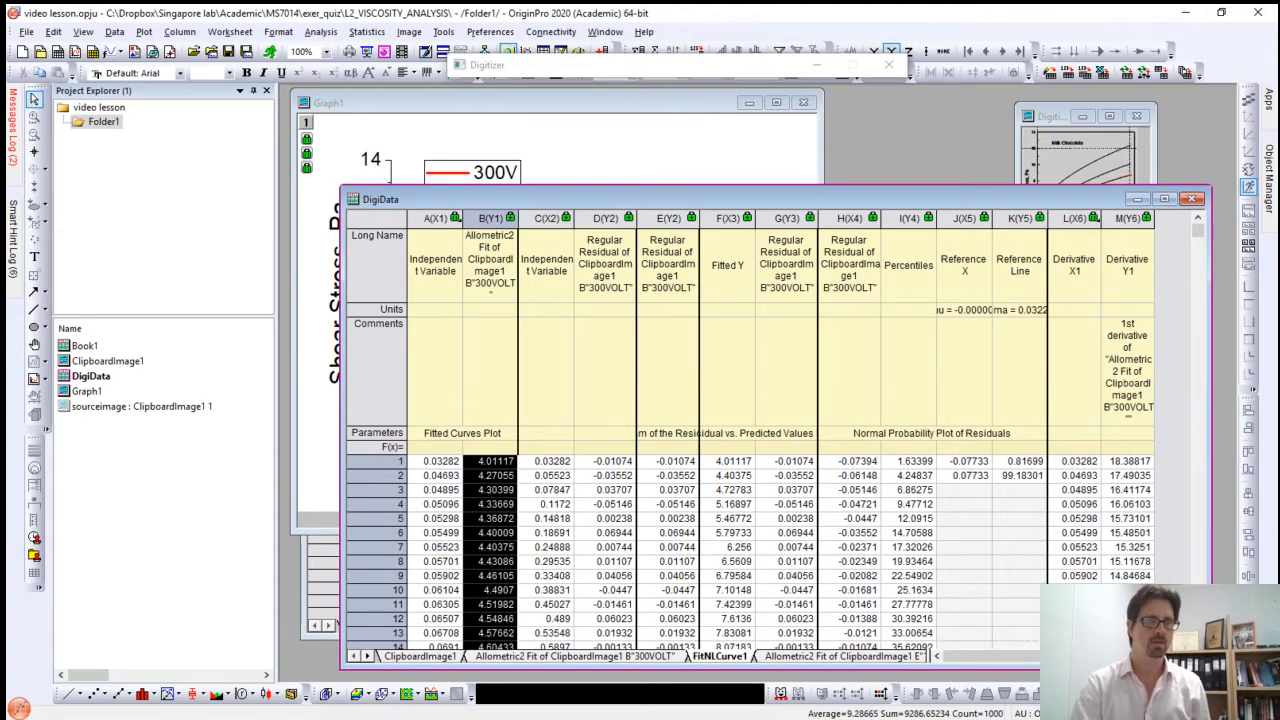
left_click_drag(858, 199, 828, 136)
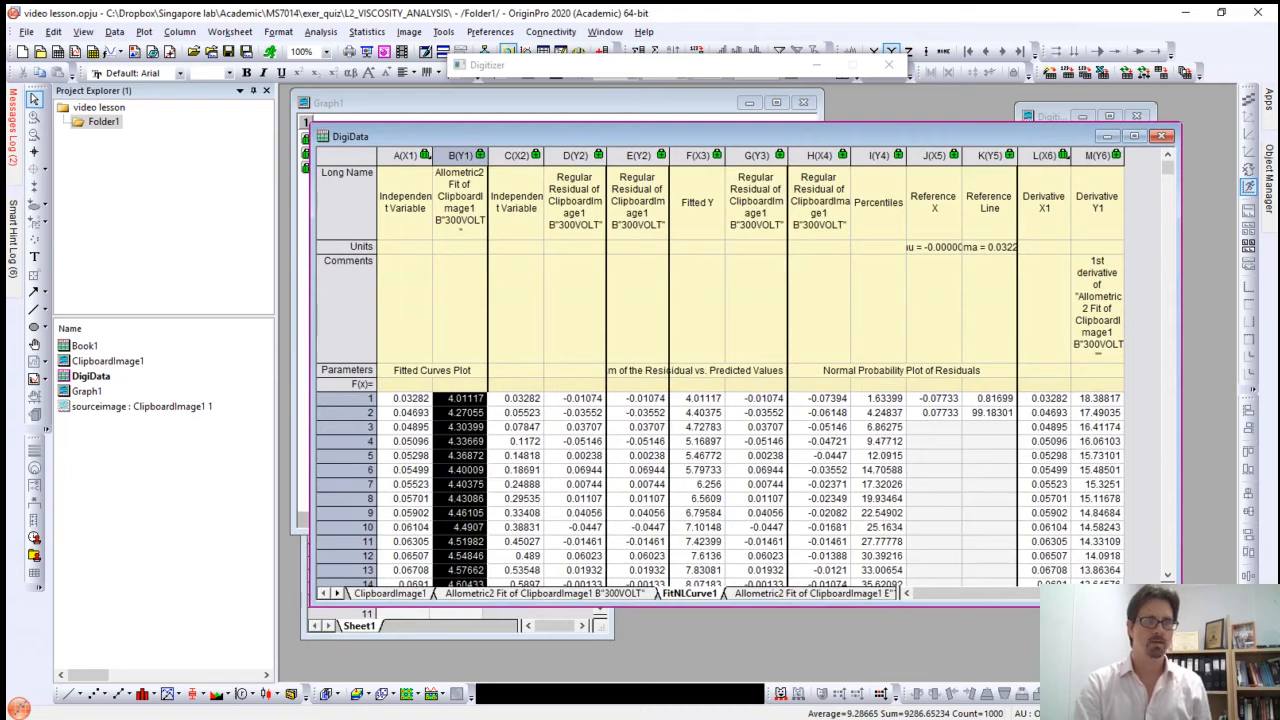
Step: Compare derivative columns L(X6) and M(Y6) in FitNLCurve1 with fitted curve columns A(X1) and B(Y1)
left_click_drag(1044, 155, 1097, 155)
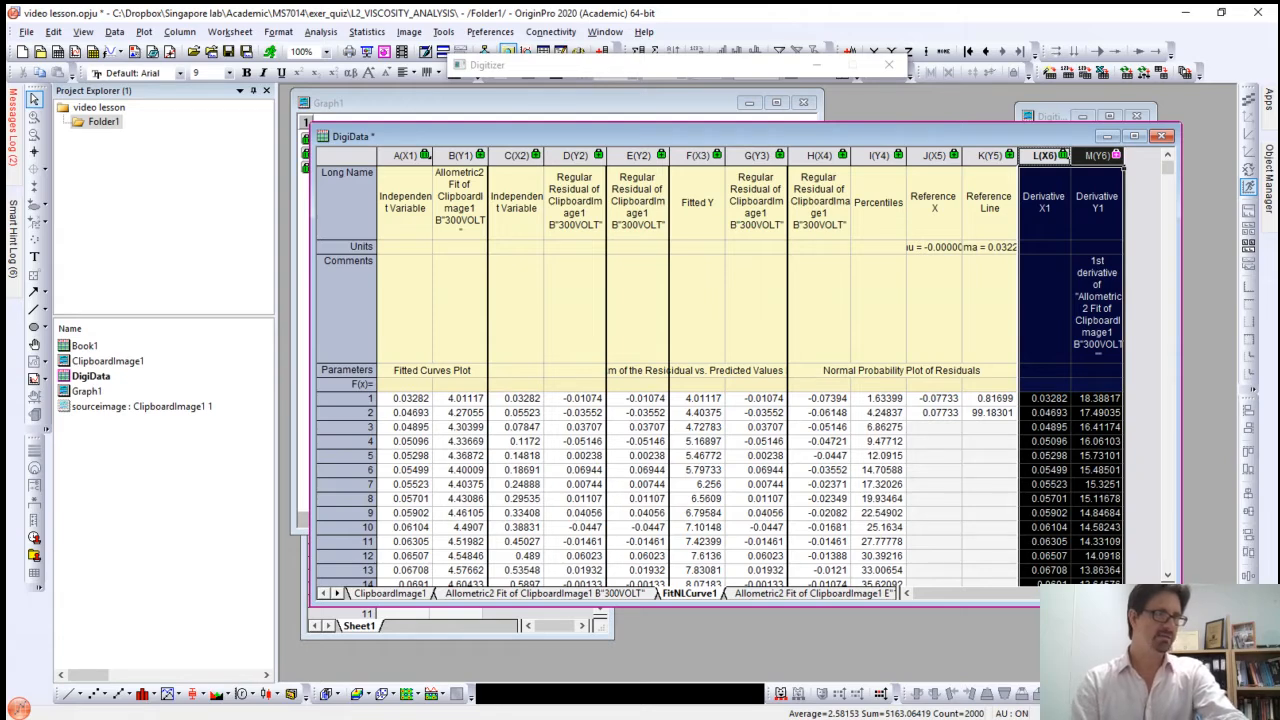
left_click_drag(404, 156, 488, 165)
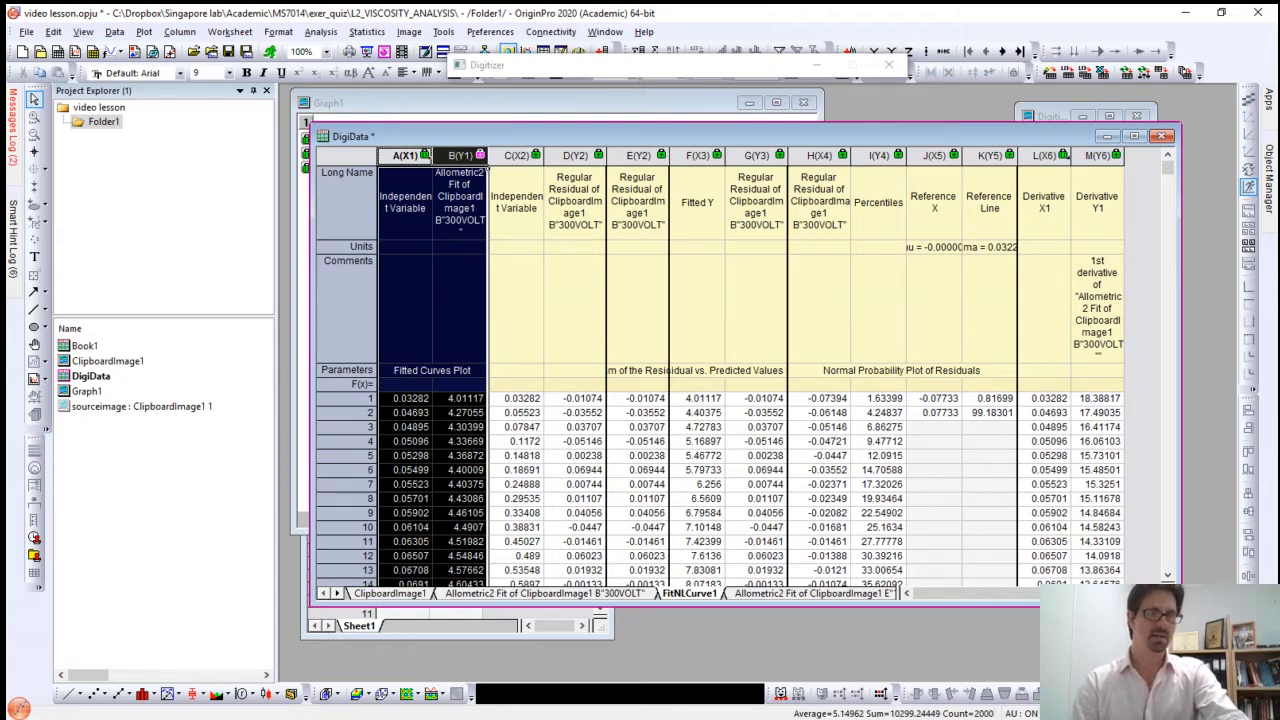
left_click(1044, 157)
left_click(1100, 157)
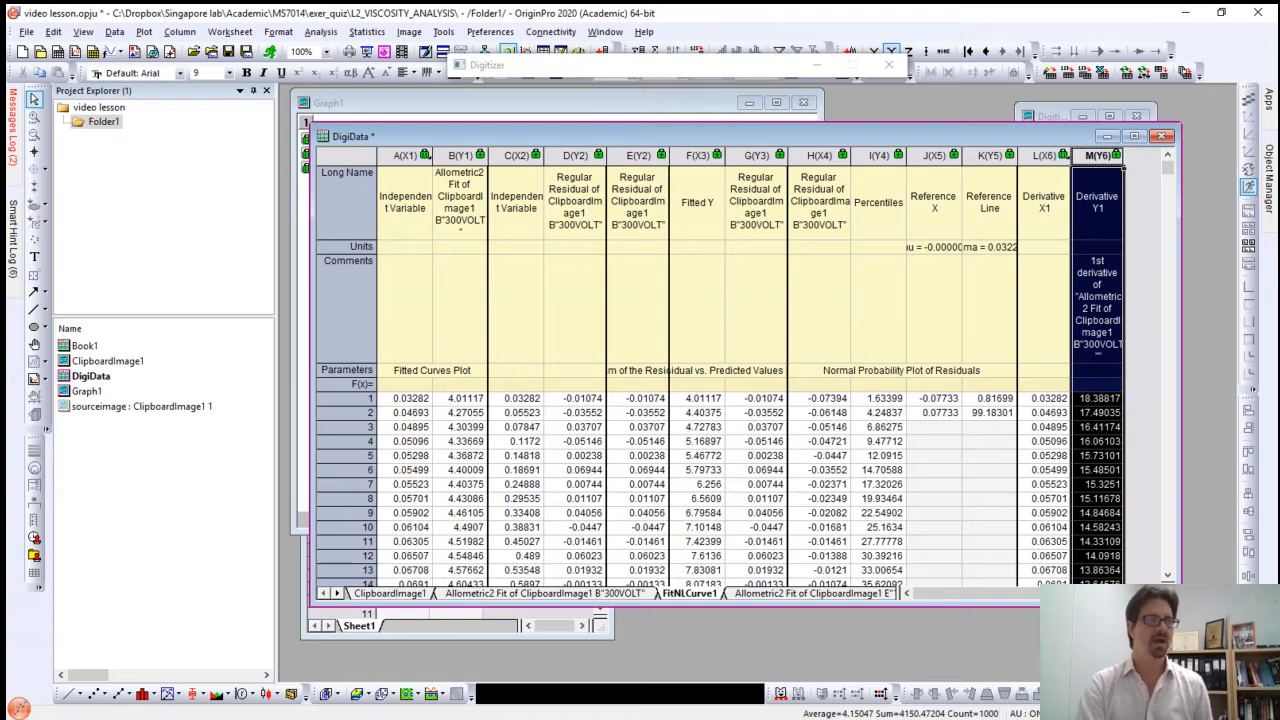
Step: Calculate the first-order derivative of the 150V curve in Graph1 and select its derivative columns in the FitNLCurve2 sheet
left_click(650, 102)
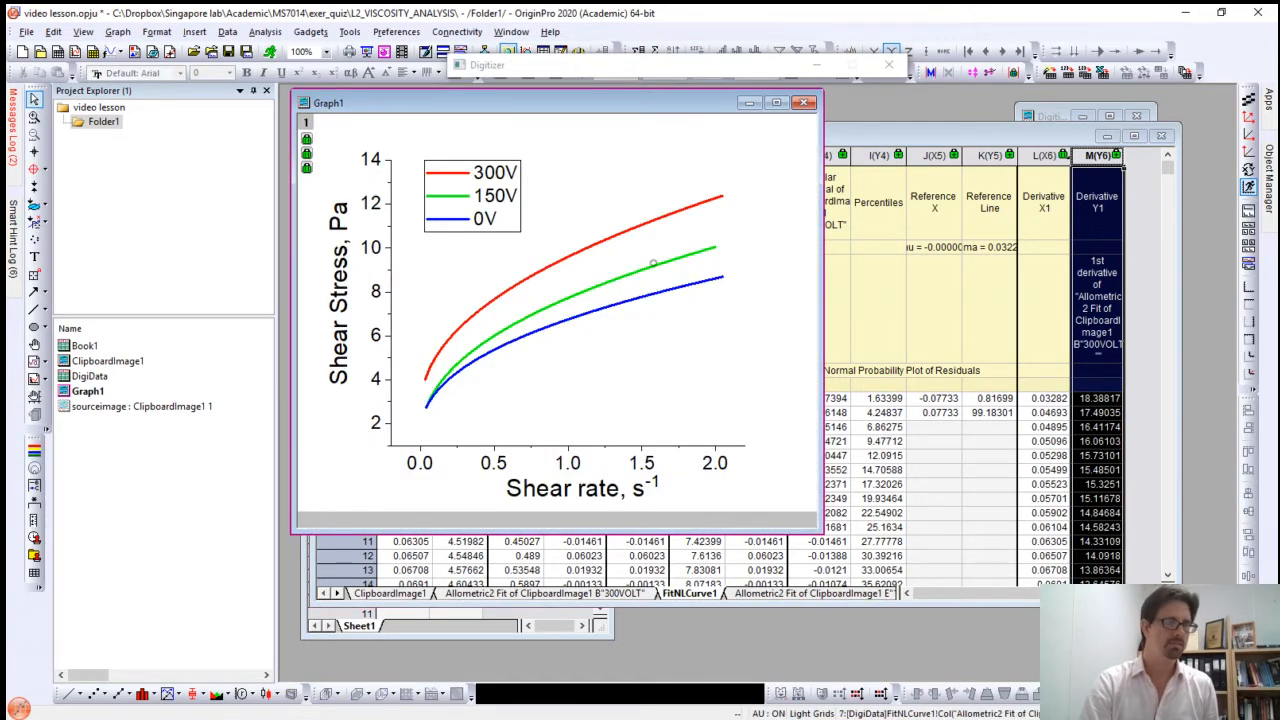
left_click(600, 286)
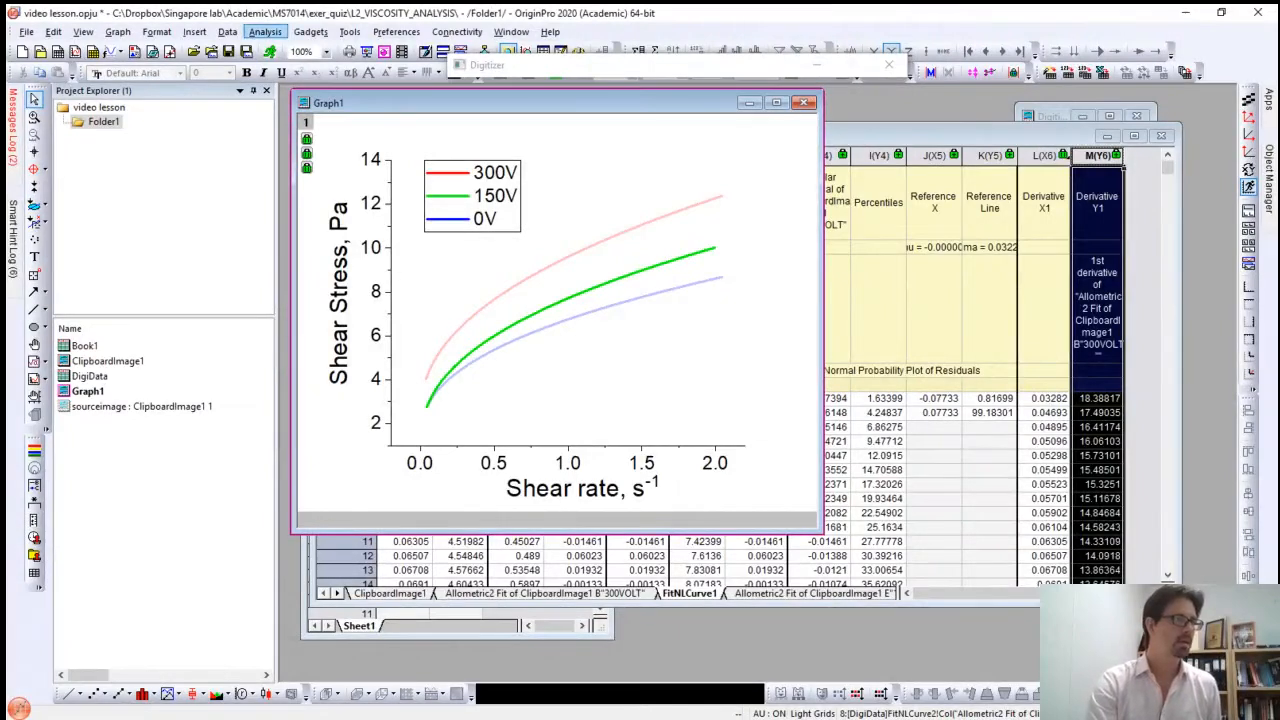
left_click(265, 31)
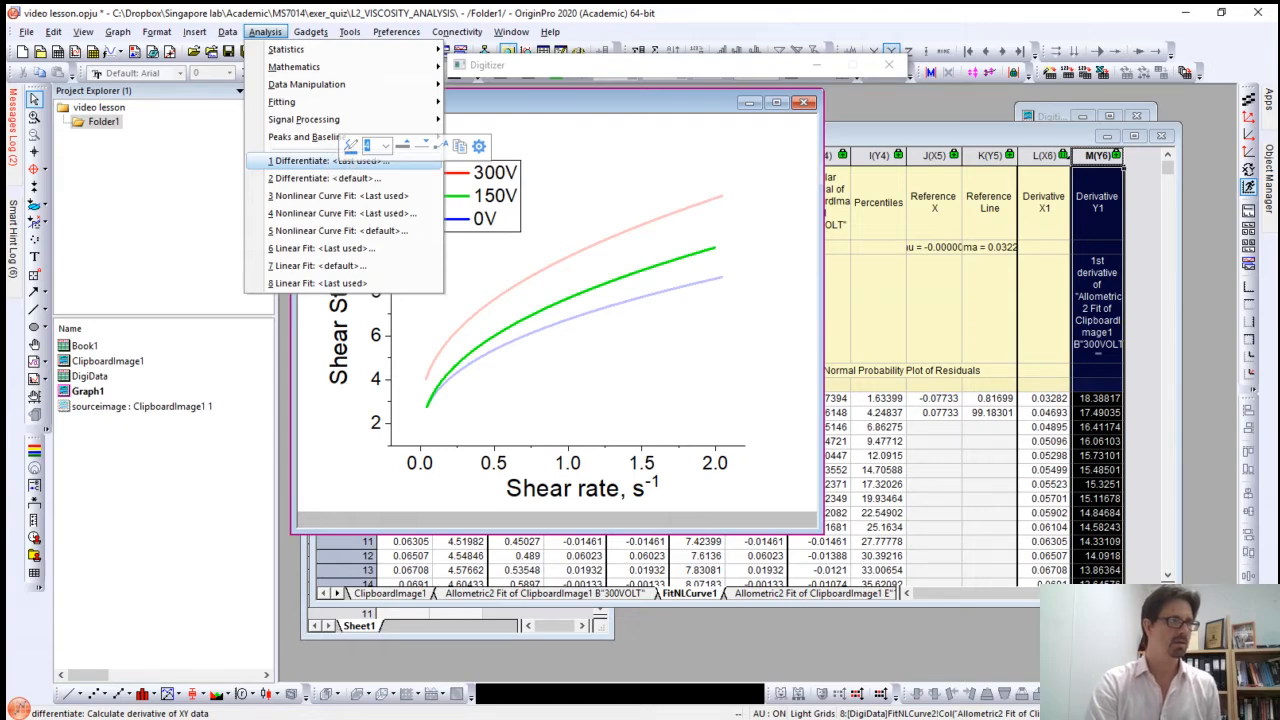
left_click(300, 160)
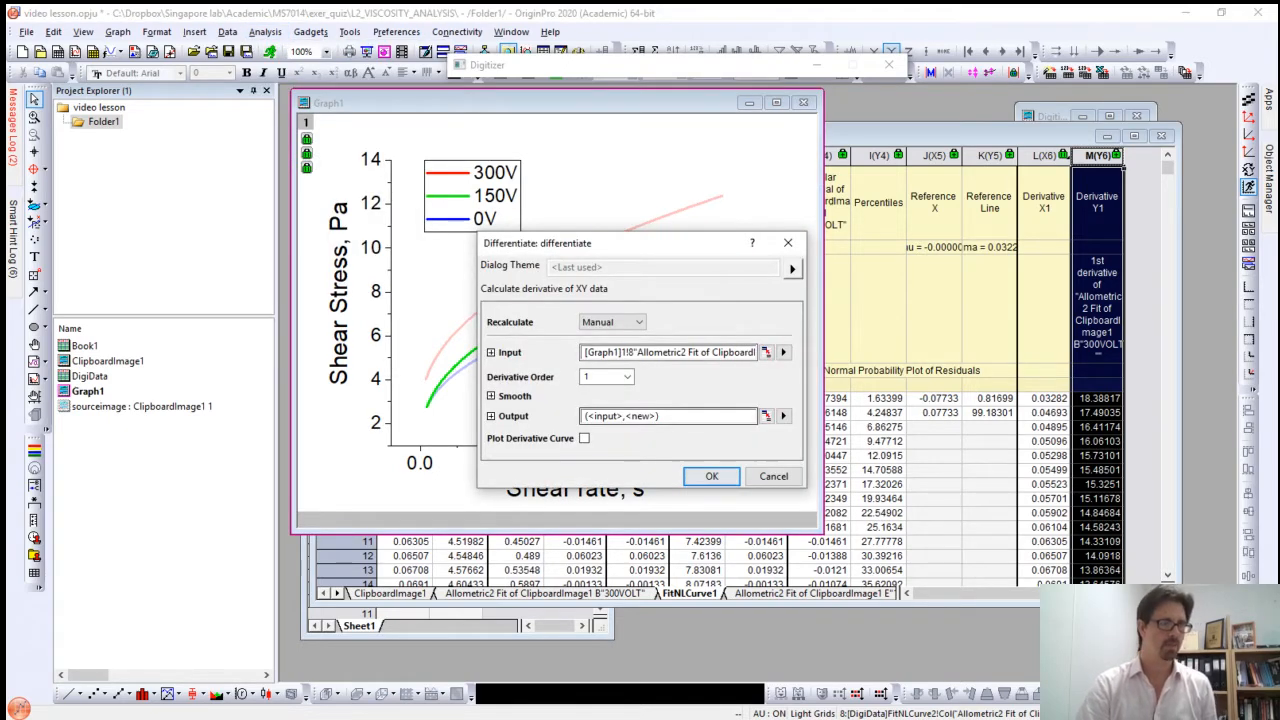
left_click(711, 476)
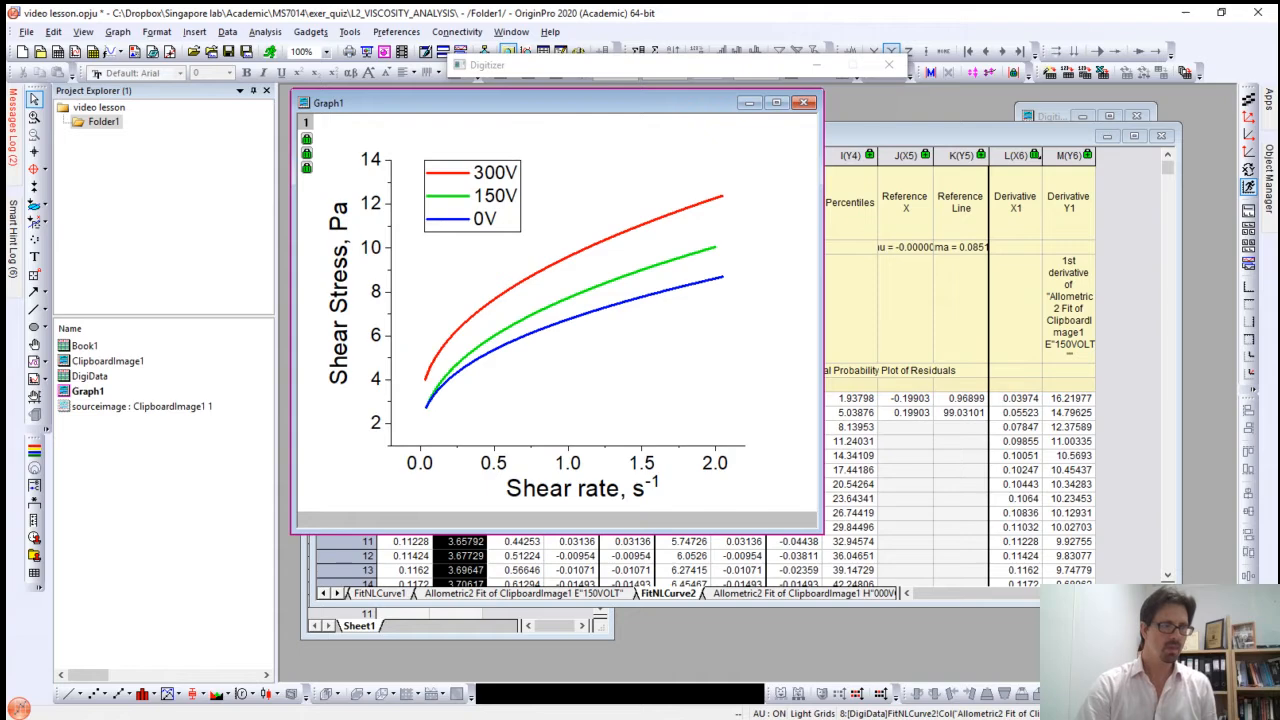
left_click(960, 136)
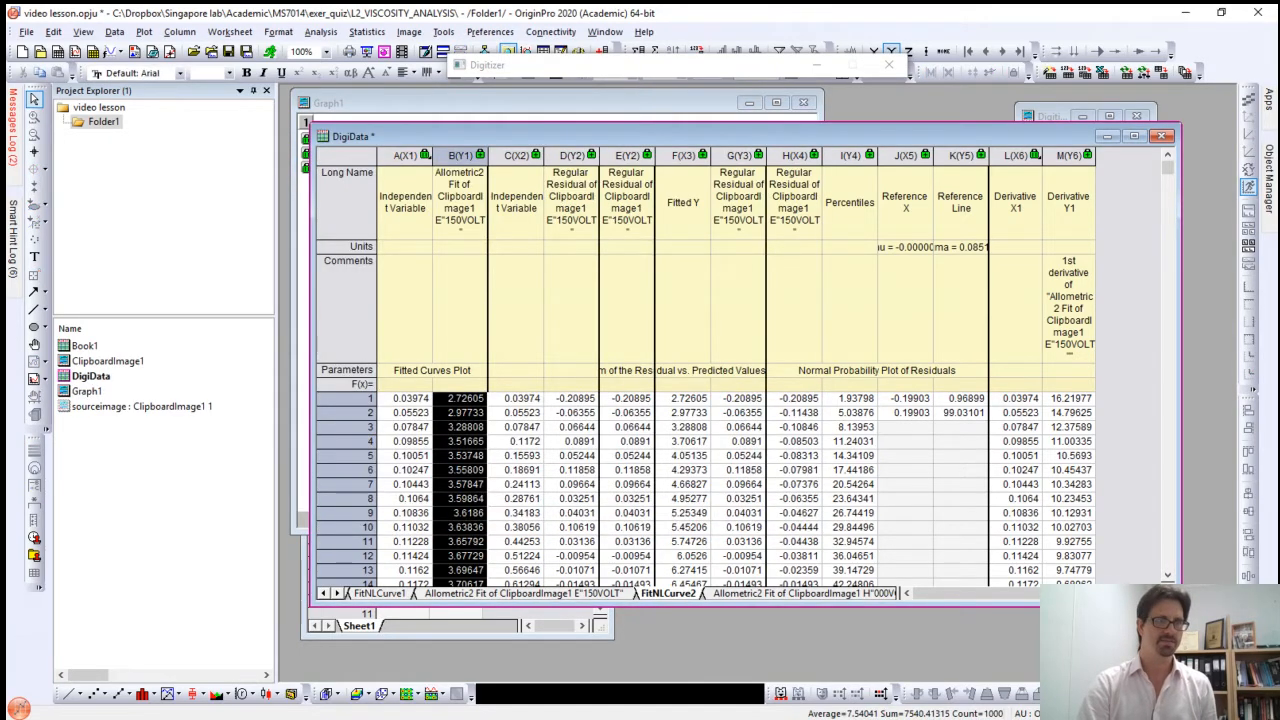
left_click_drag(1015, 155, 1092, 160)
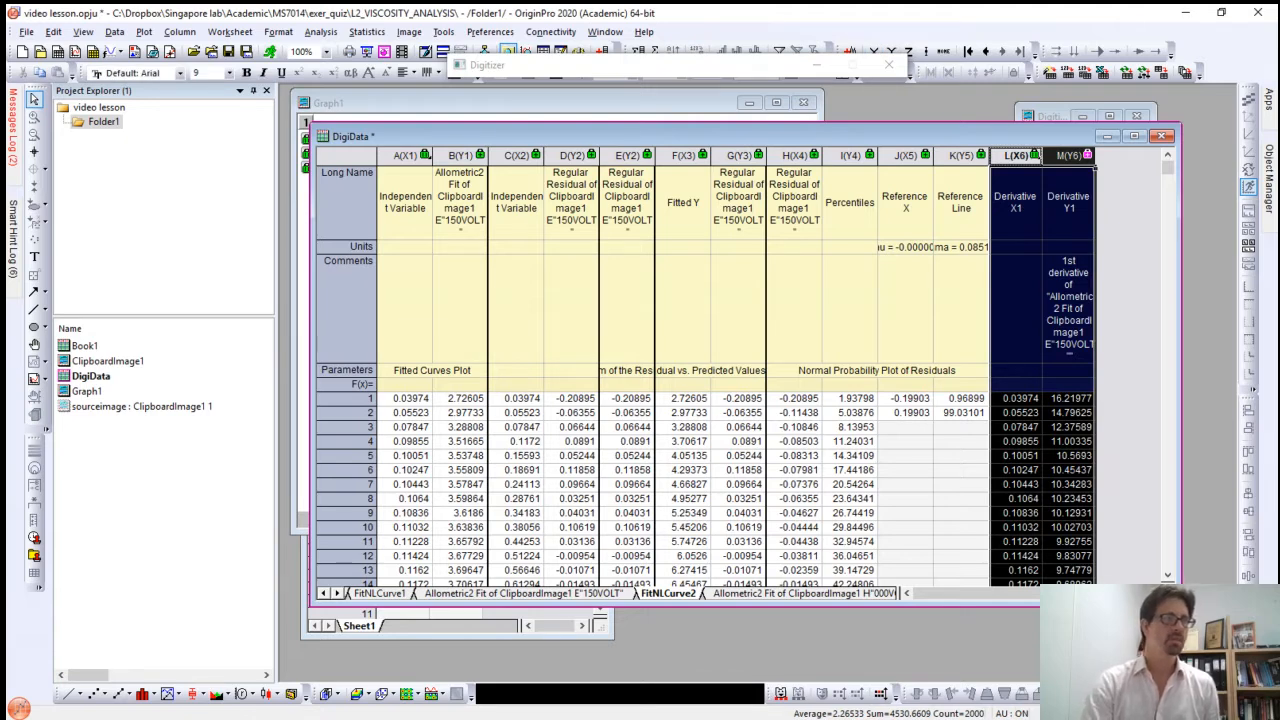
Step: Calculate the first-order derivative of the 0V curve in Graph1, reusing the last Differentiate settings
left_click(640, 104)
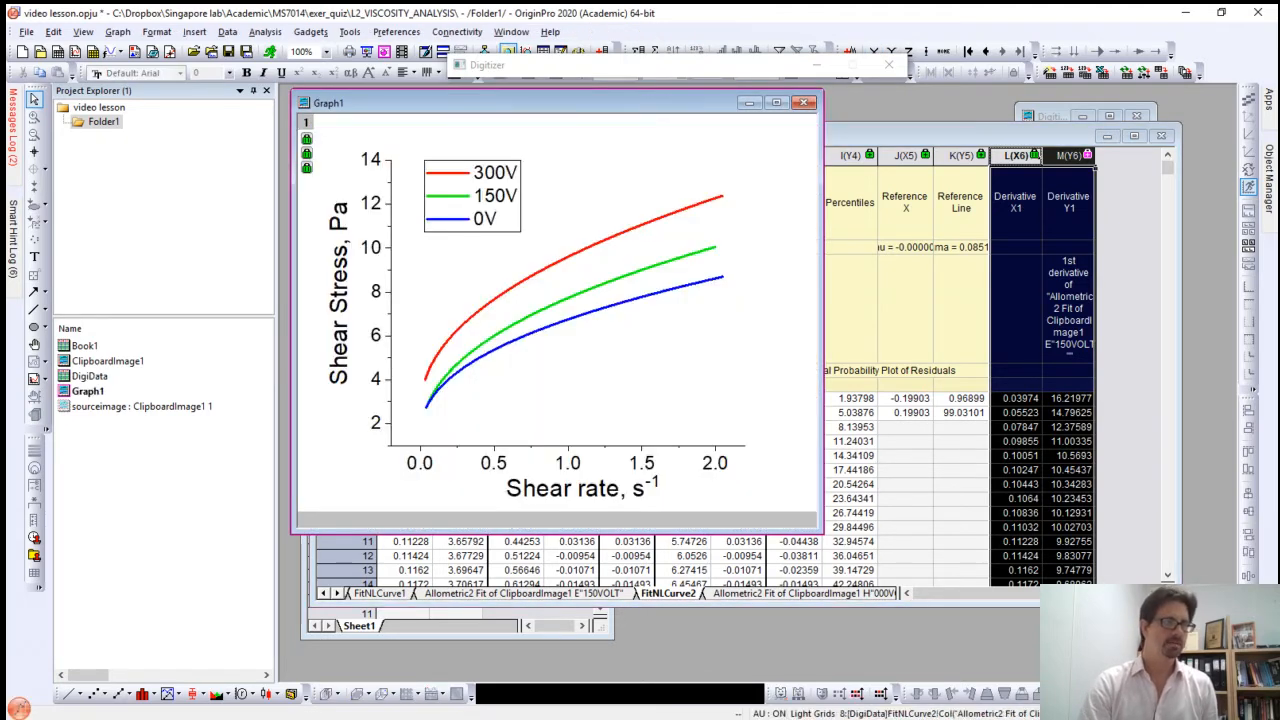
left_click(656, 294)
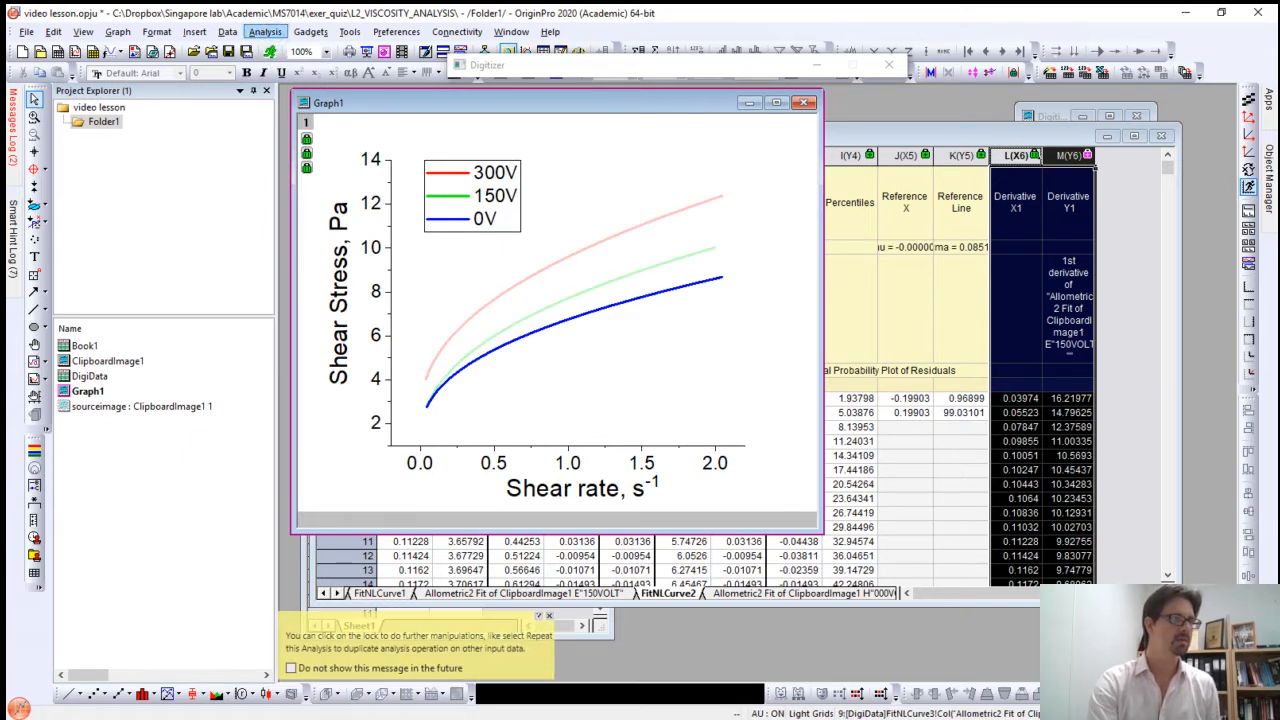
left_click(265, 31)
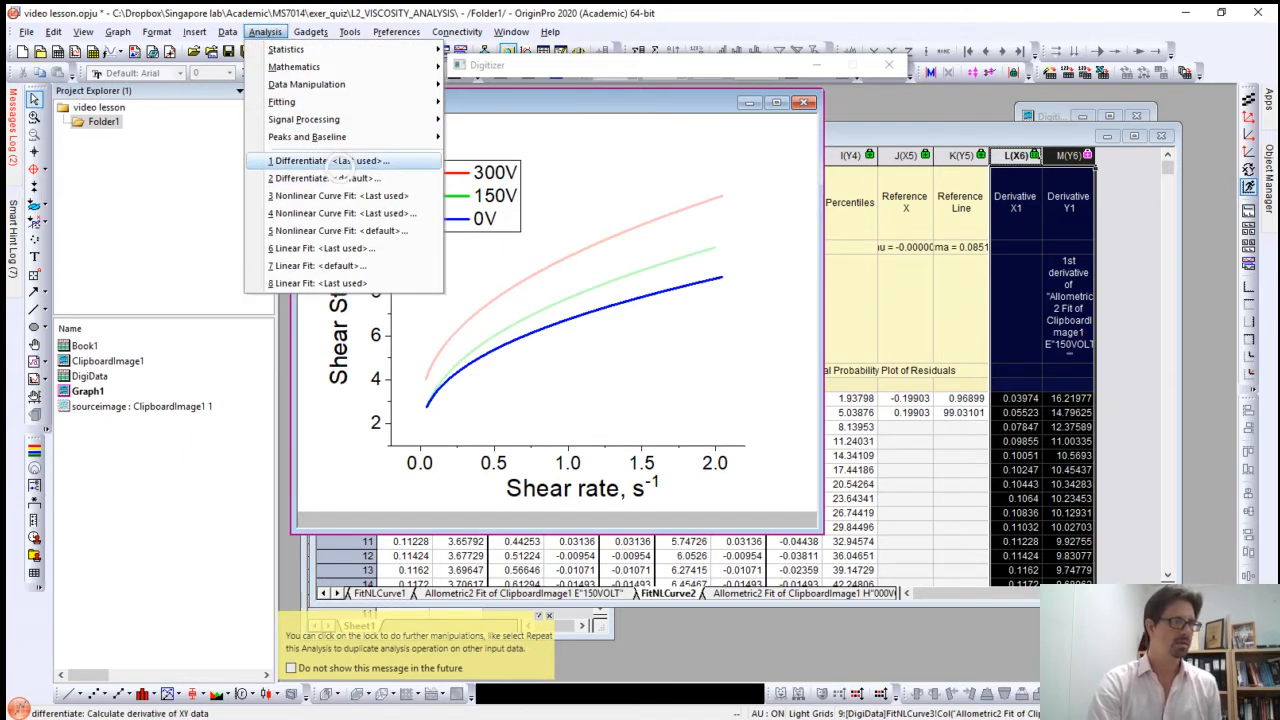
left_click(320, 160)
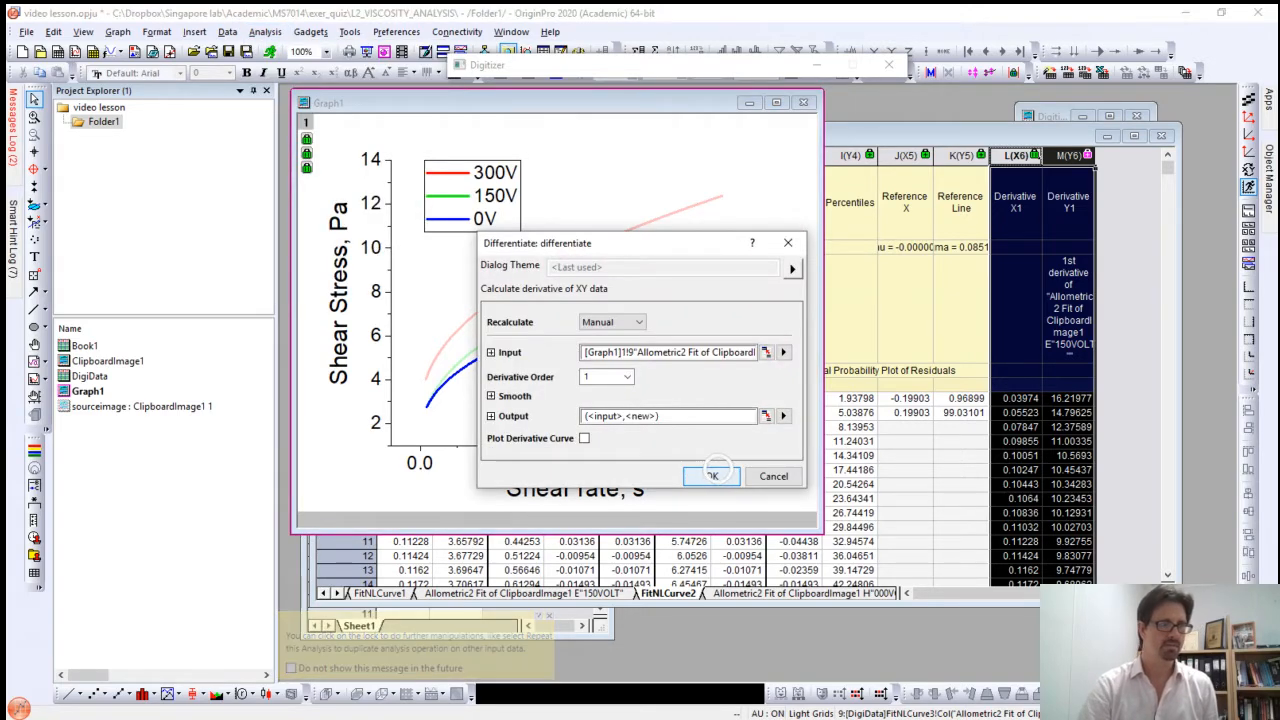
left_click(711, 476)
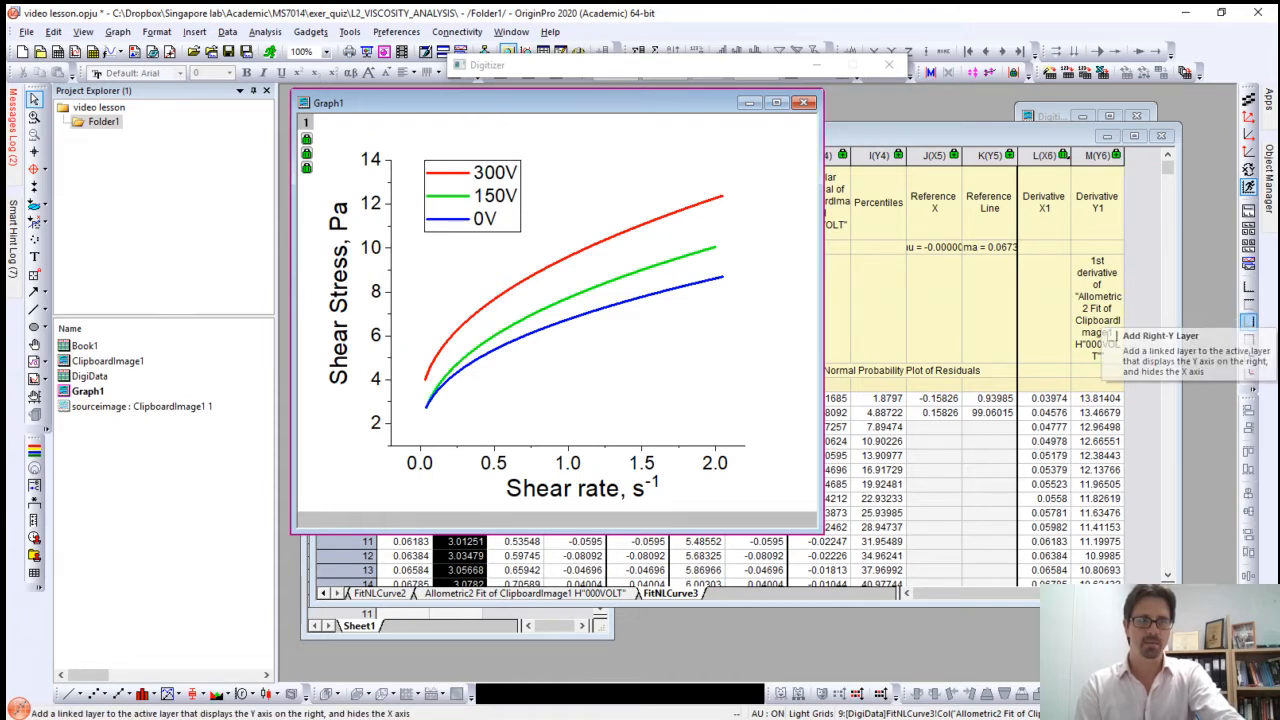
Step: Add a linked right Y axis layer to Graph1 and open layer 2's contents in an enlarged dialog
left_click(1247, 320)
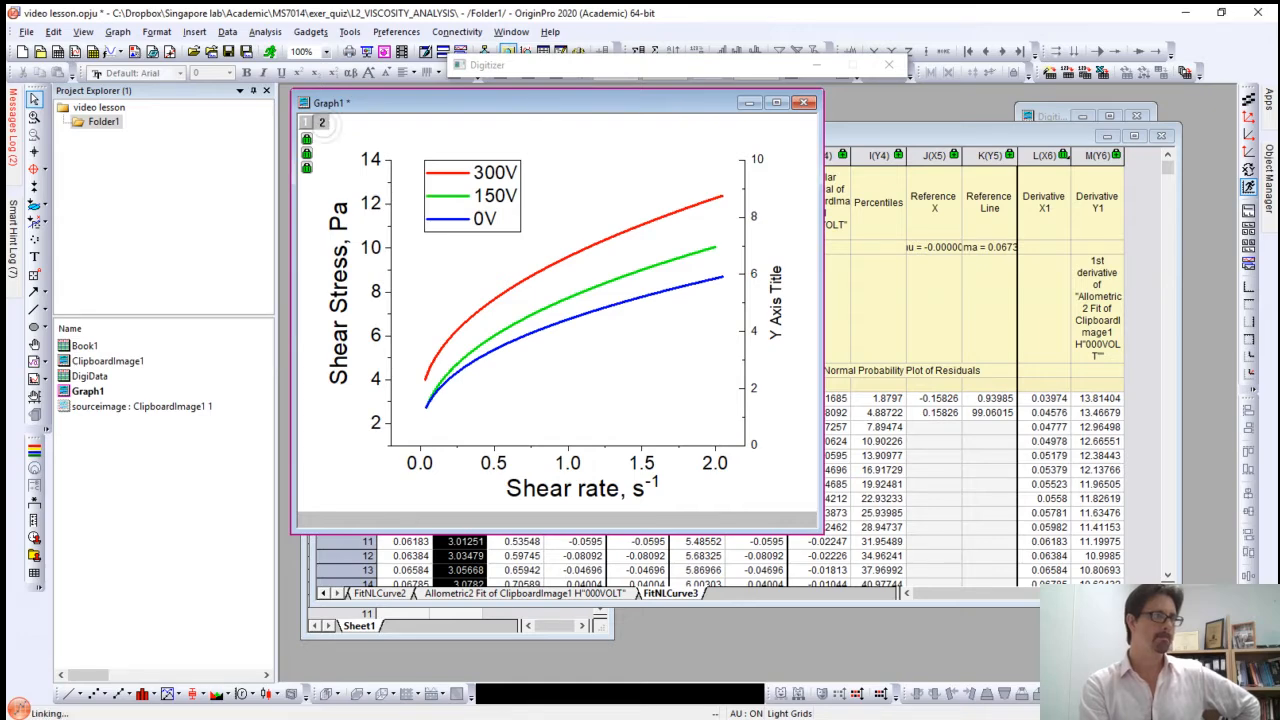
double_click(321, 121)
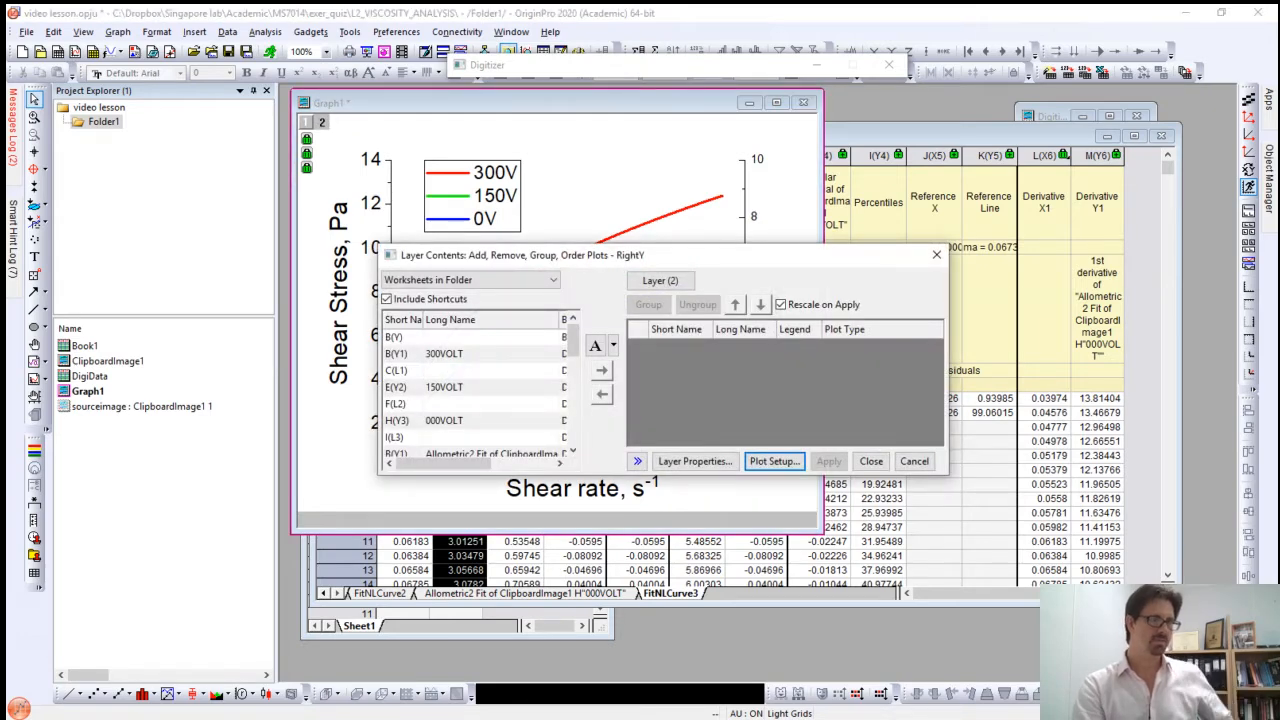
left_click_drag(680, 253, 680, 186)
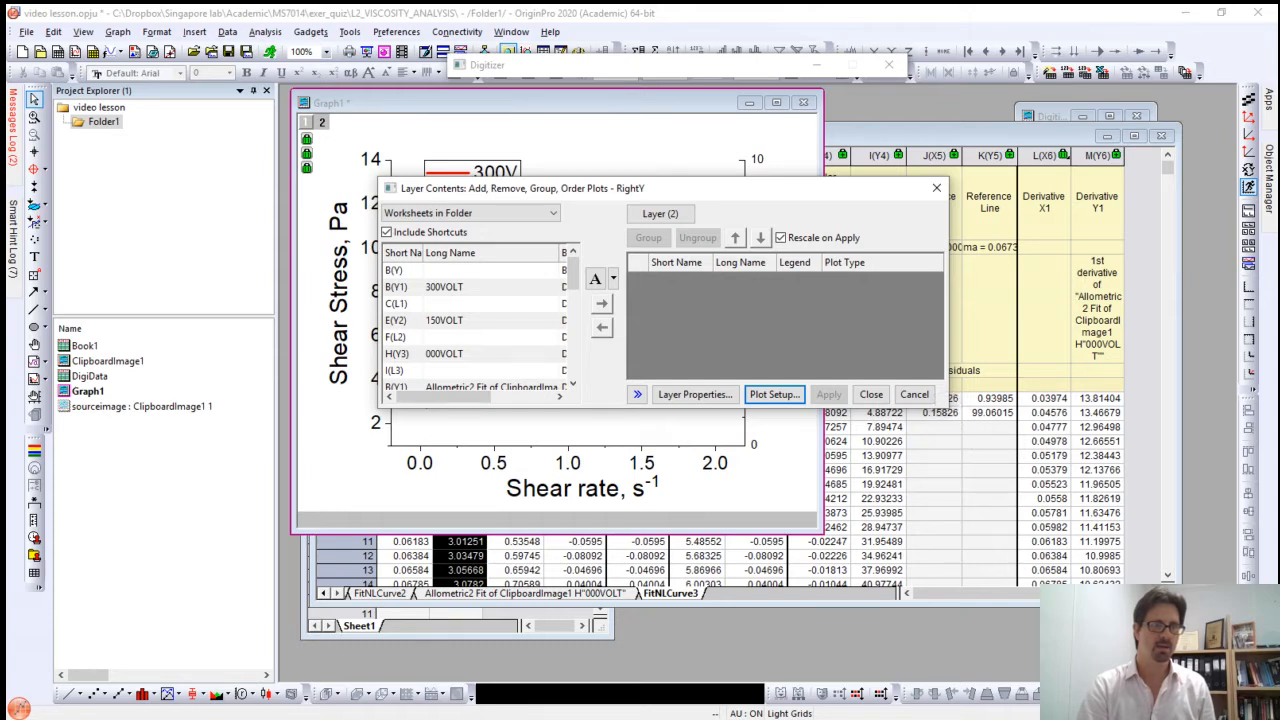
left_click_drag(945, 403, 1103, 551)
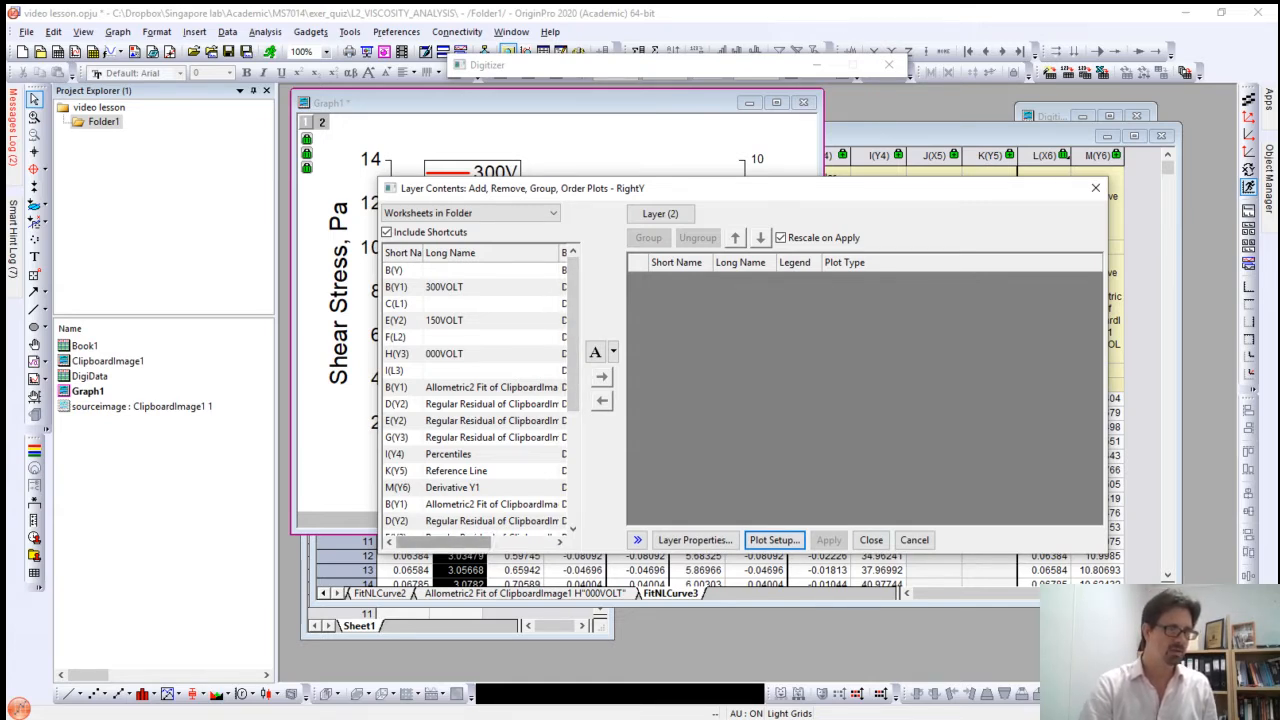
Step: Add the Derivative Y1 column M(Y6) from FitNLCurve1 as a line plot in layer 2
mouse_move(470, 540)
left_mouse_down()
mouse_move(527, 540)
mouse_move(472, 540)
left_mouse_up()
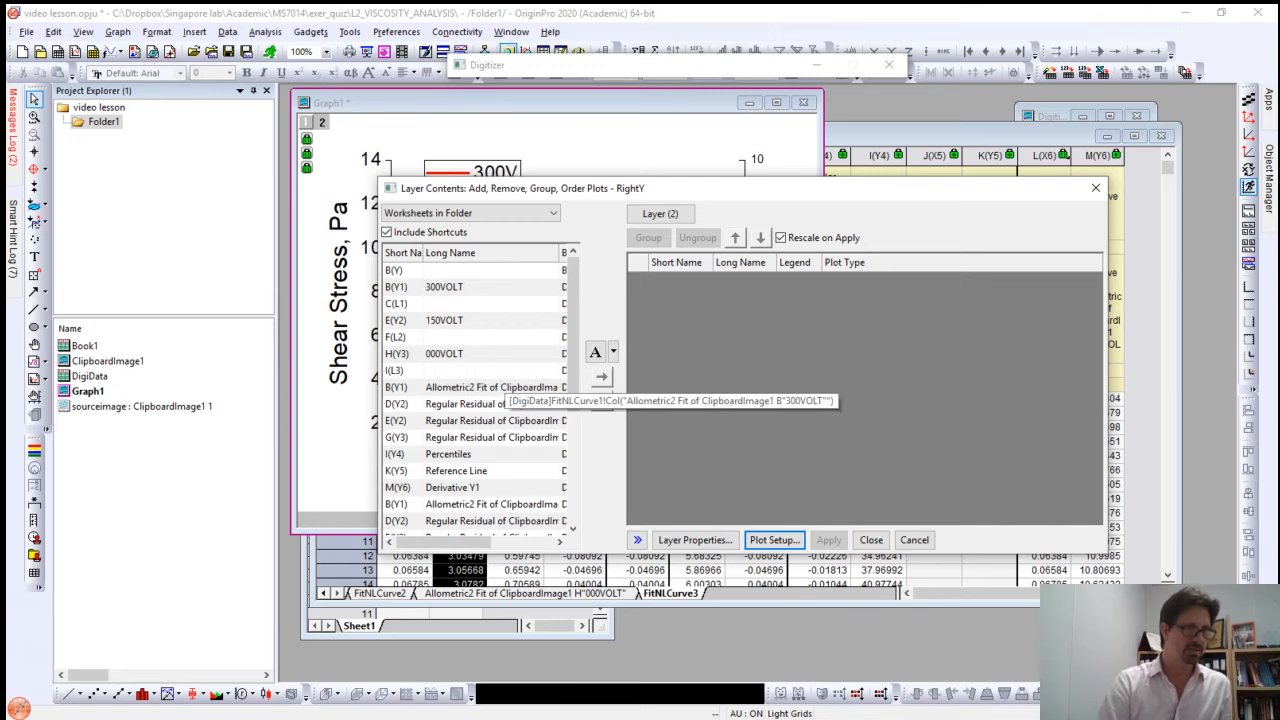
mouse_move(456, 539)
left_mouse_down()
mouse_move(532, 538)
mouse_move(445, 539)
mouse_move(470, 539)
mouse_move(457, 528)
left_mouse_up()
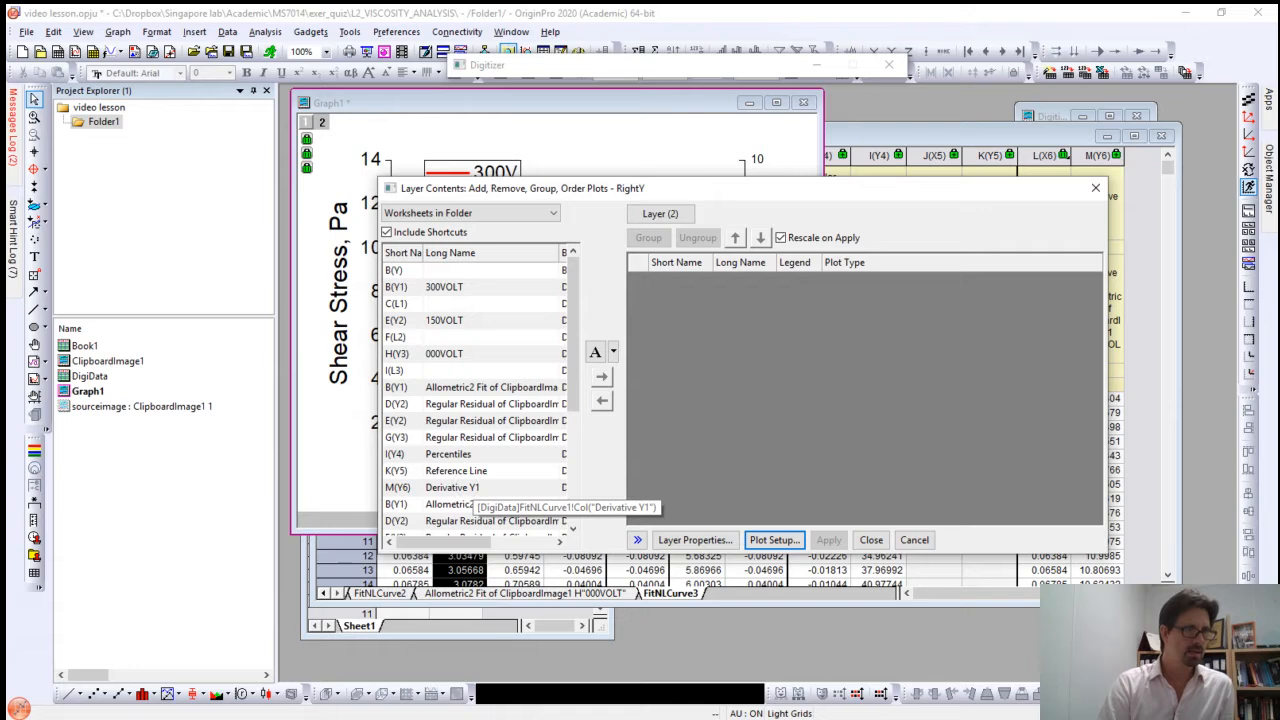
left_click(462, 487)
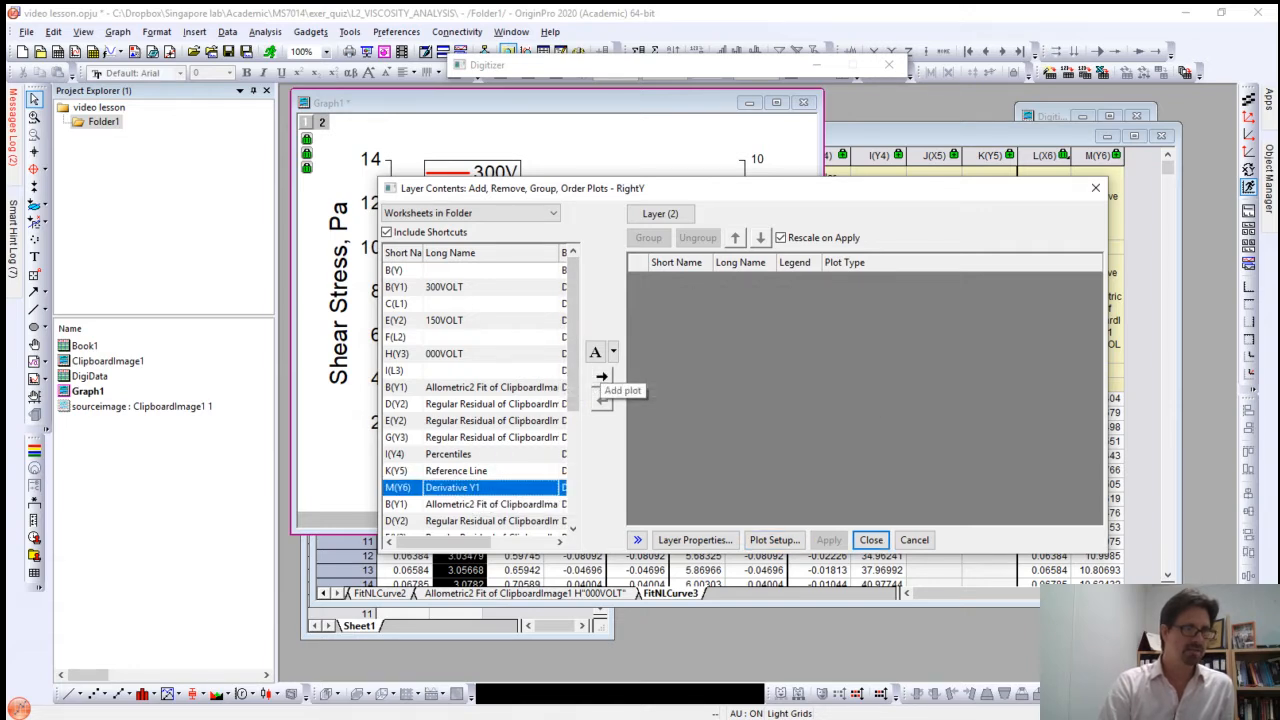
left_click(602, 377)
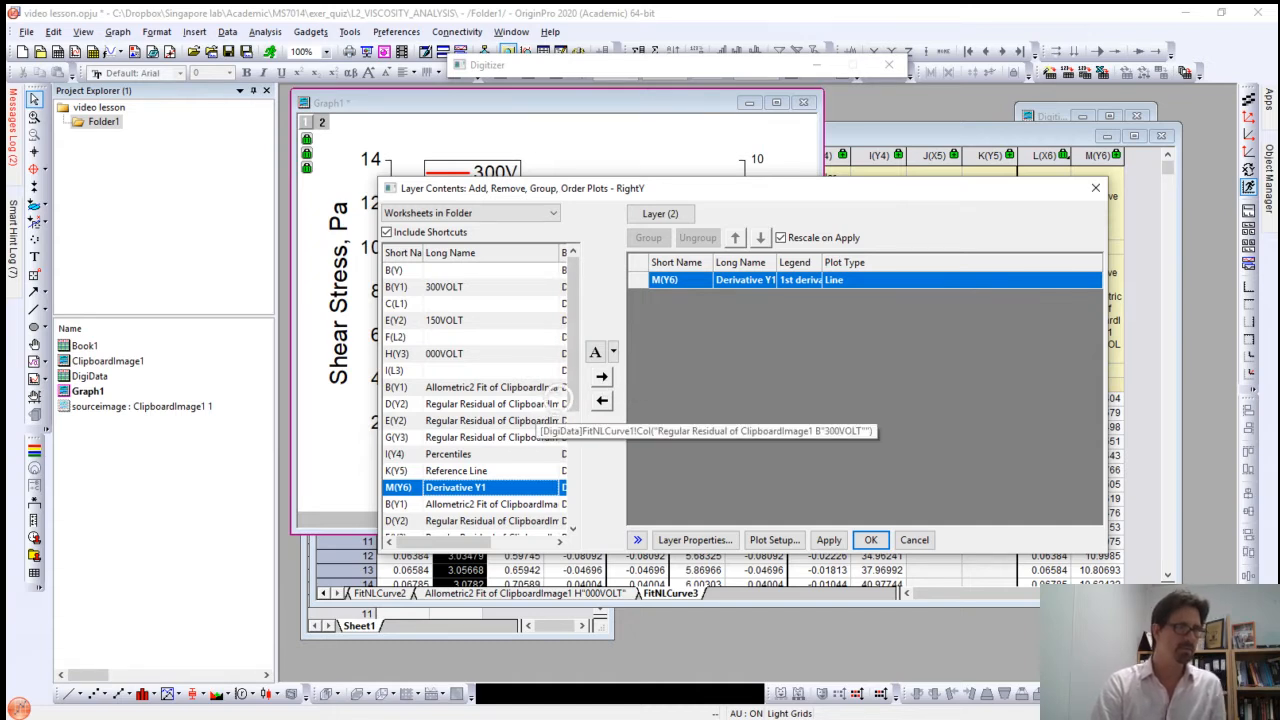
Step: Plot the Derivative Y1 columns of FitNLCurve2 and FitNLCurve3 in layer 2 as well, and move the legend clear of the derivative curves
left_click_drag(573, 384, 573, 460)
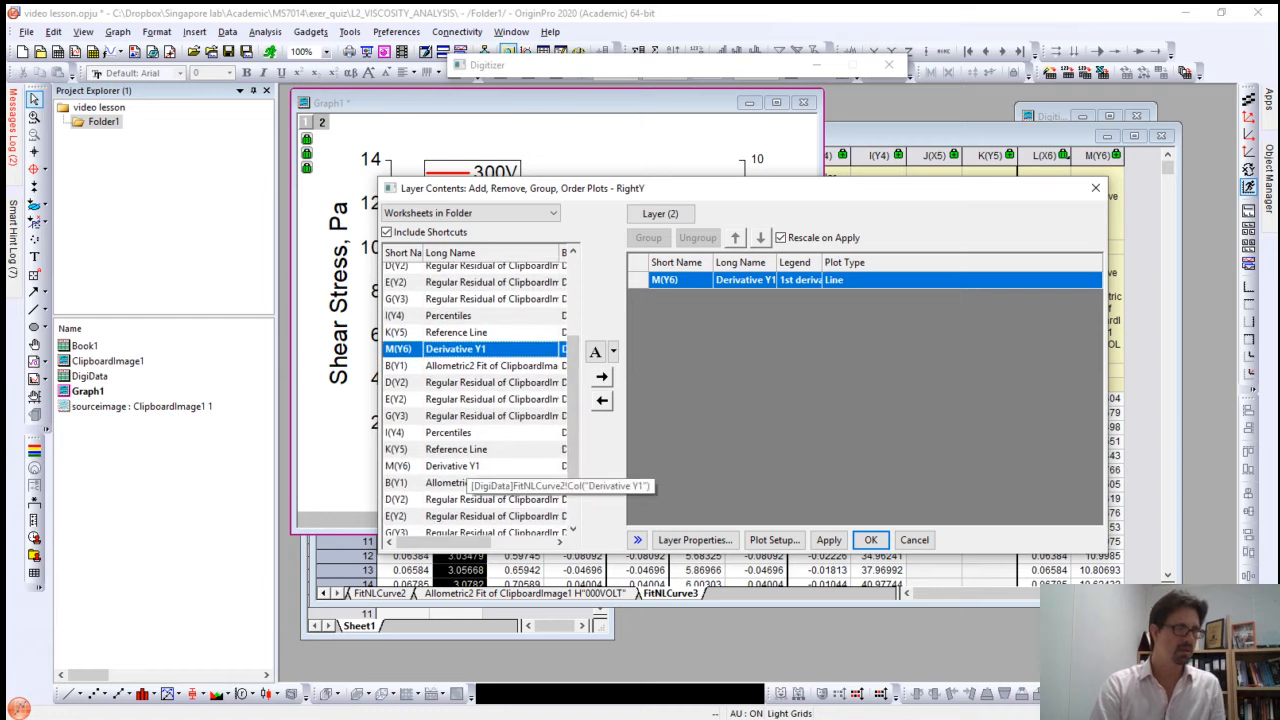
left_click(455, 466)
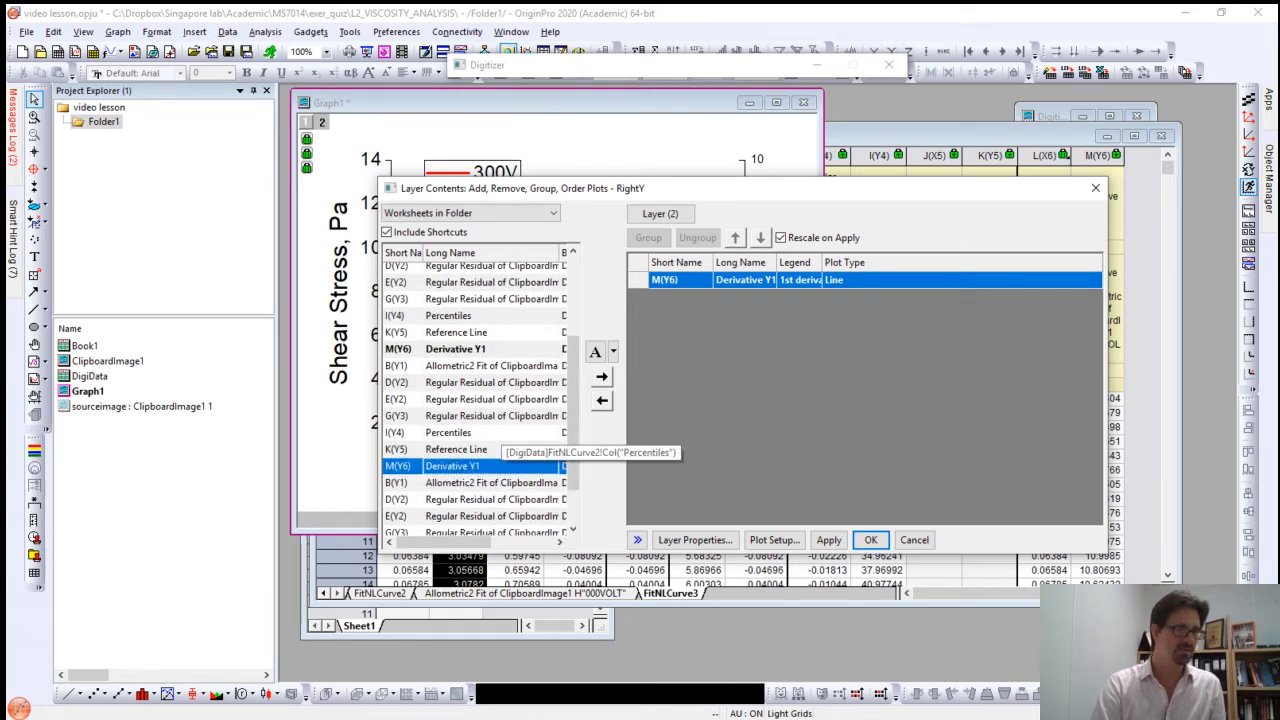
left_click(601, 377)
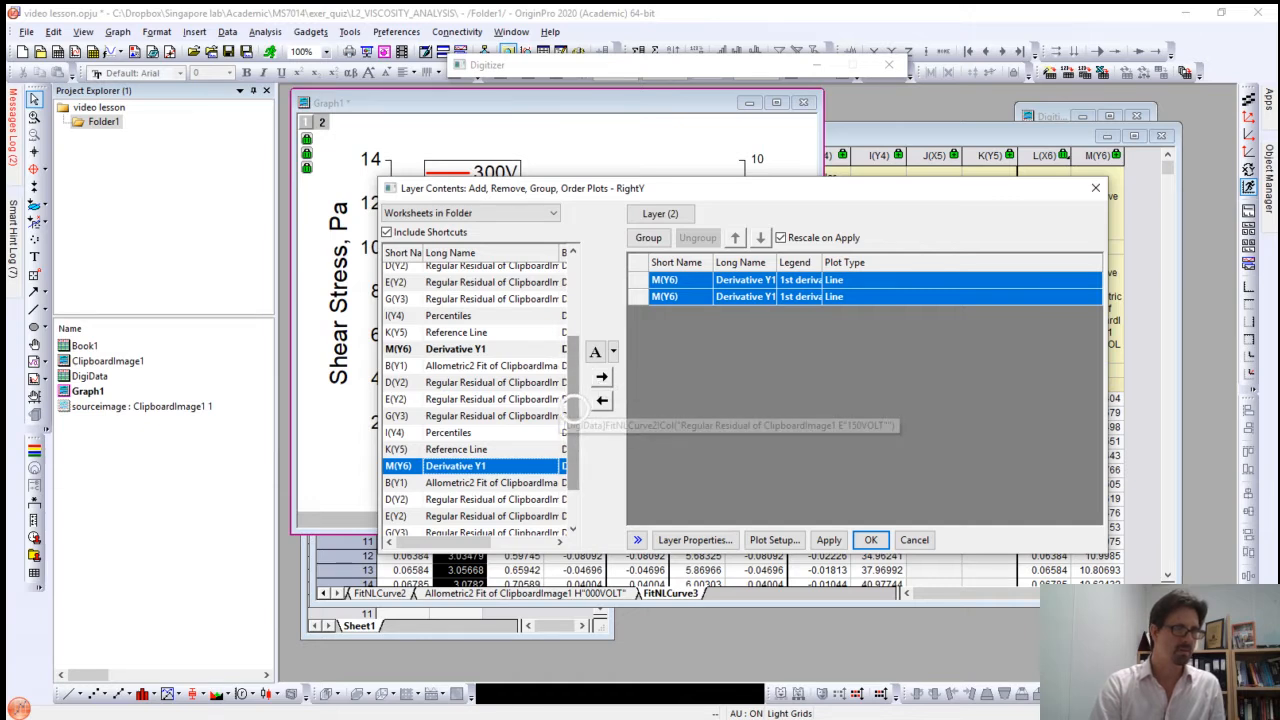
scroll(570, 460, "down", 1)
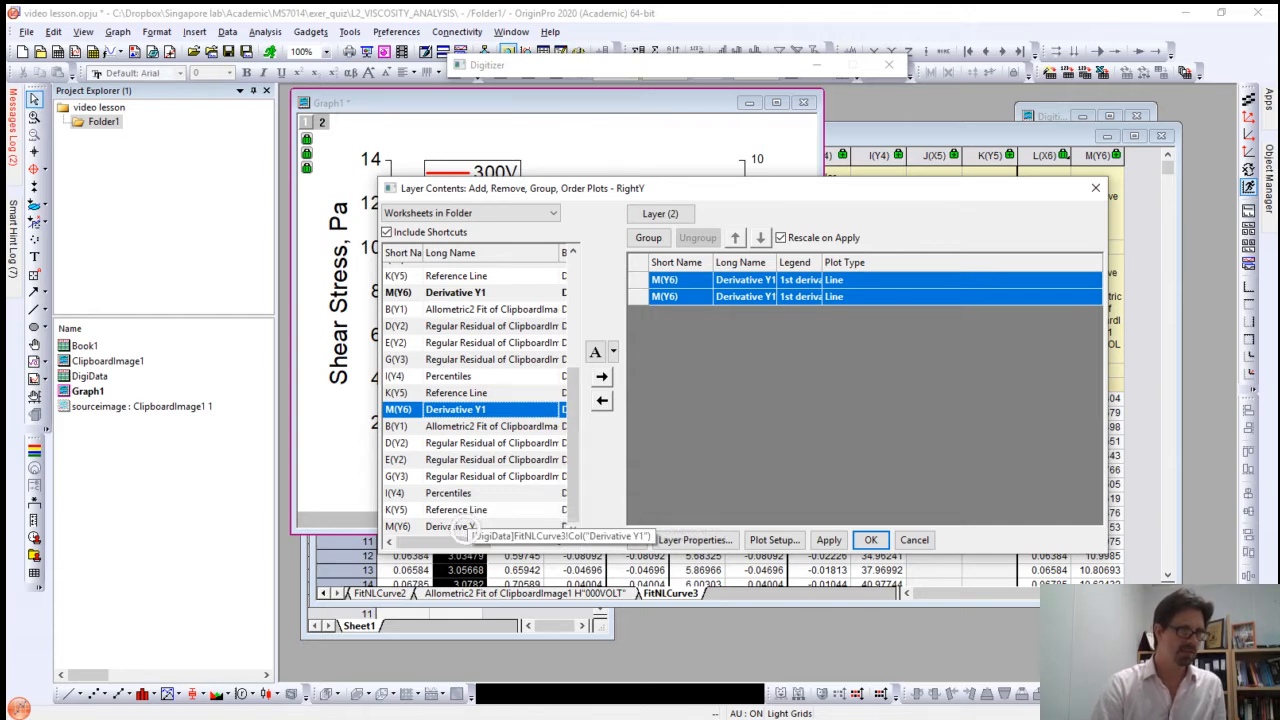
left_click(461, 525)
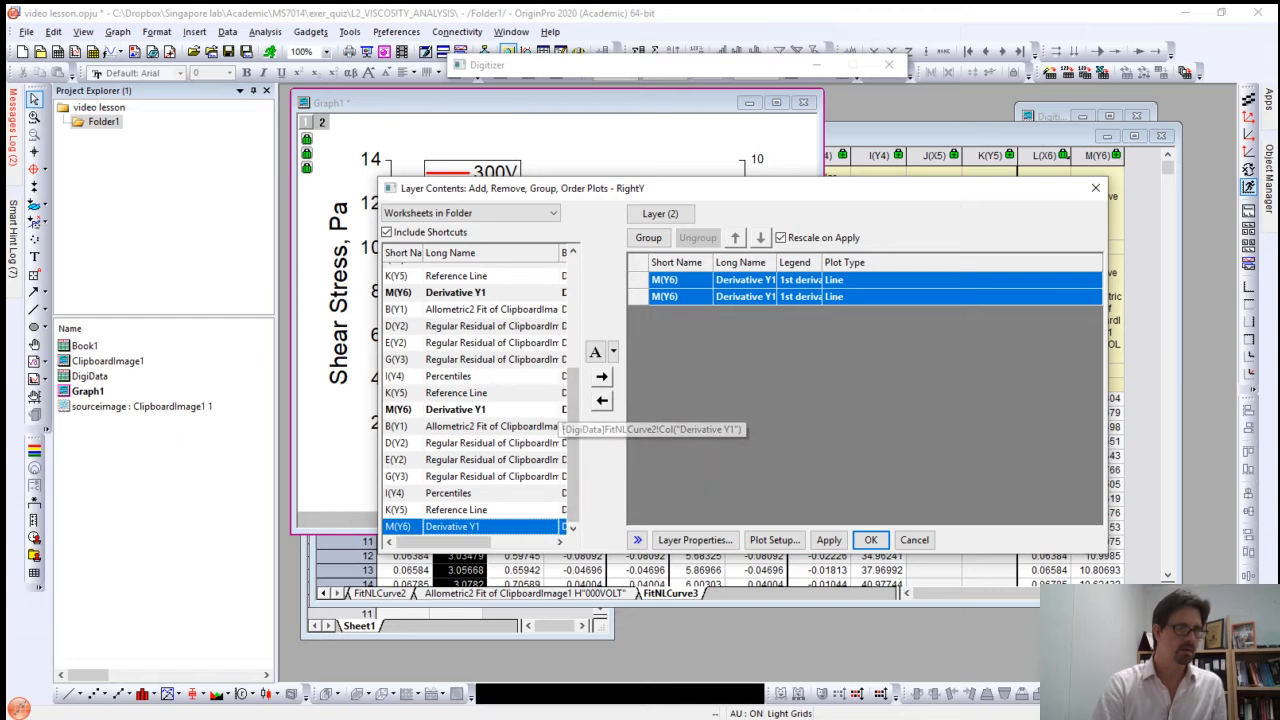
left_click(601, 377)
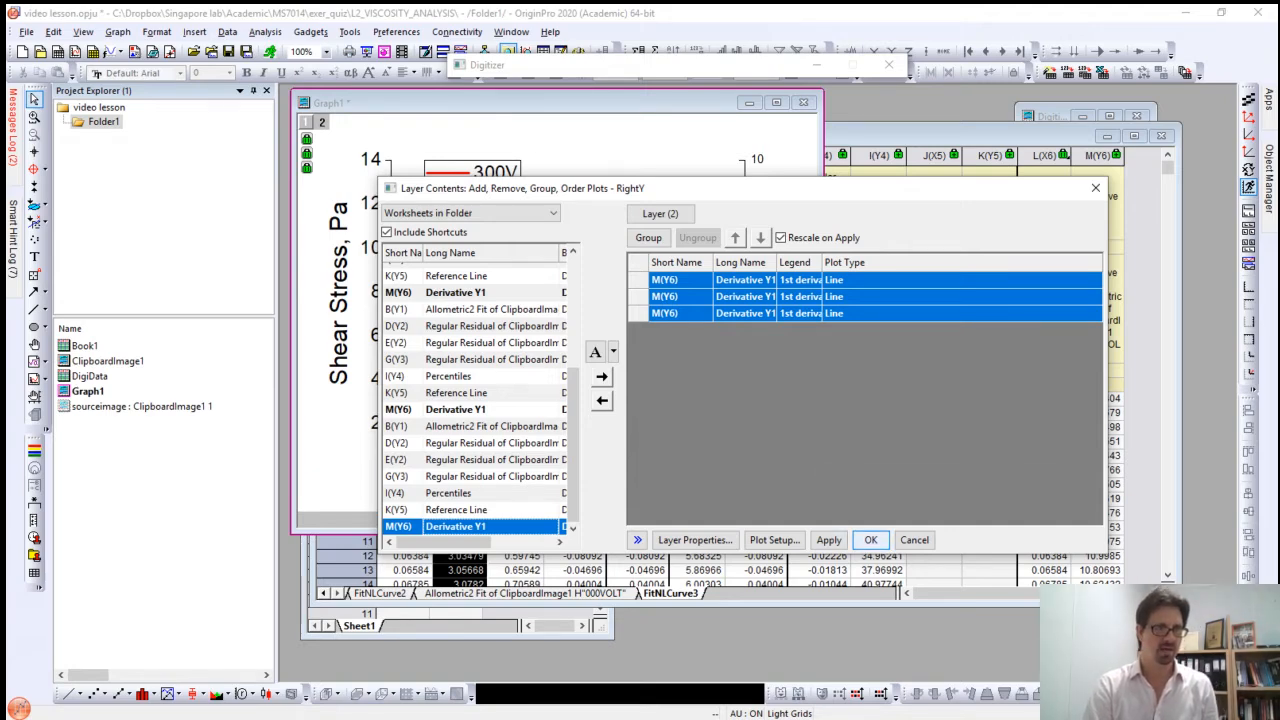
left_click(870, 540)
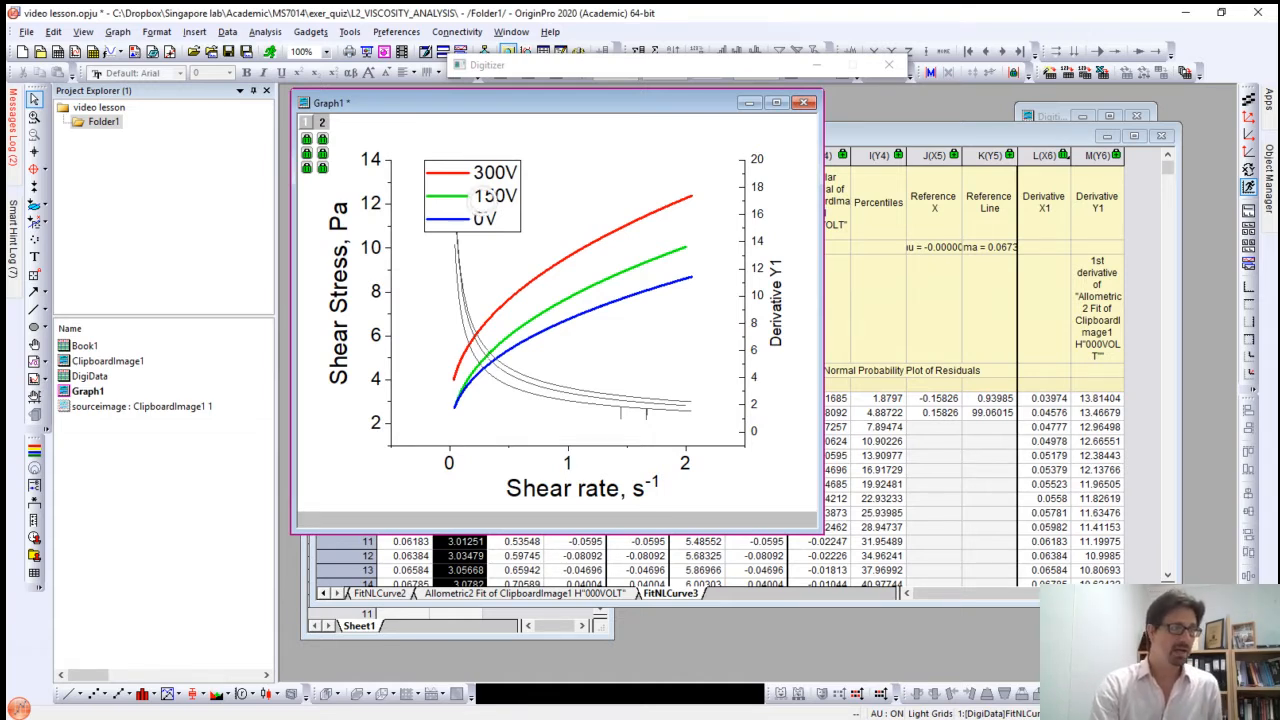
left_click_drag(493, 200, 572, 185)
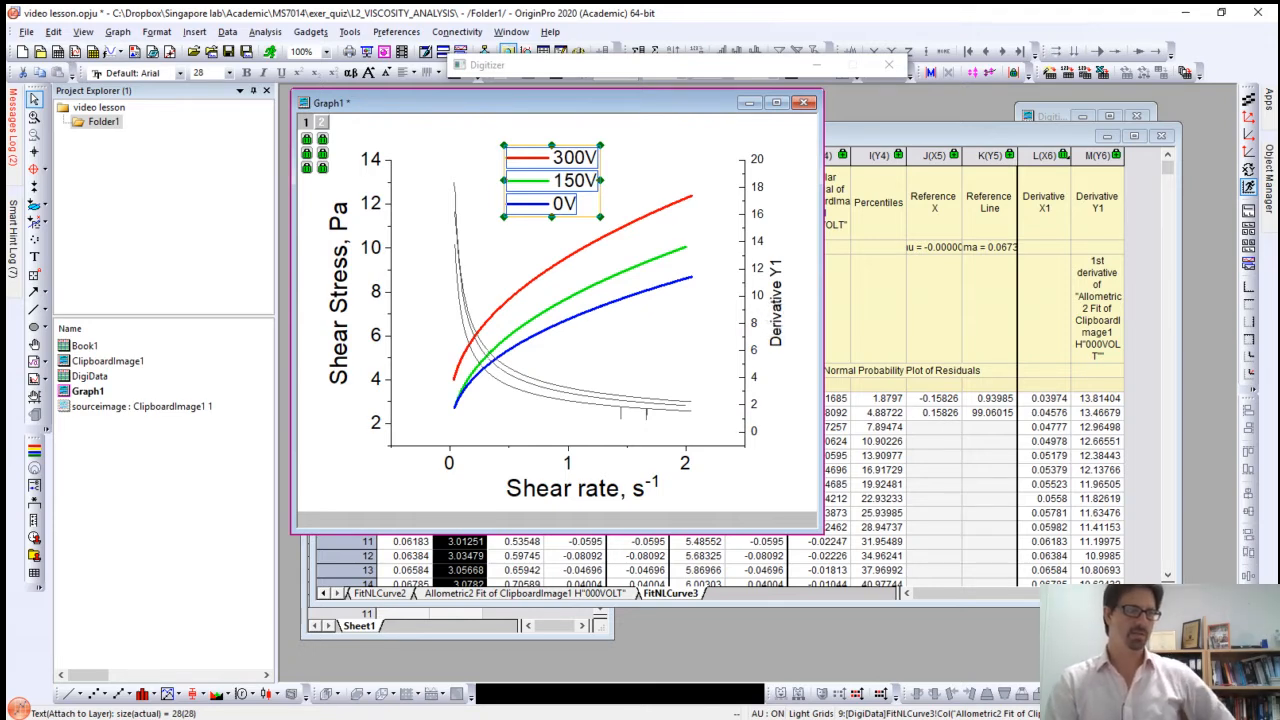
Step: Replace the right Y axis title with "Viscosity, Pa.s"
double_click(776, 302)
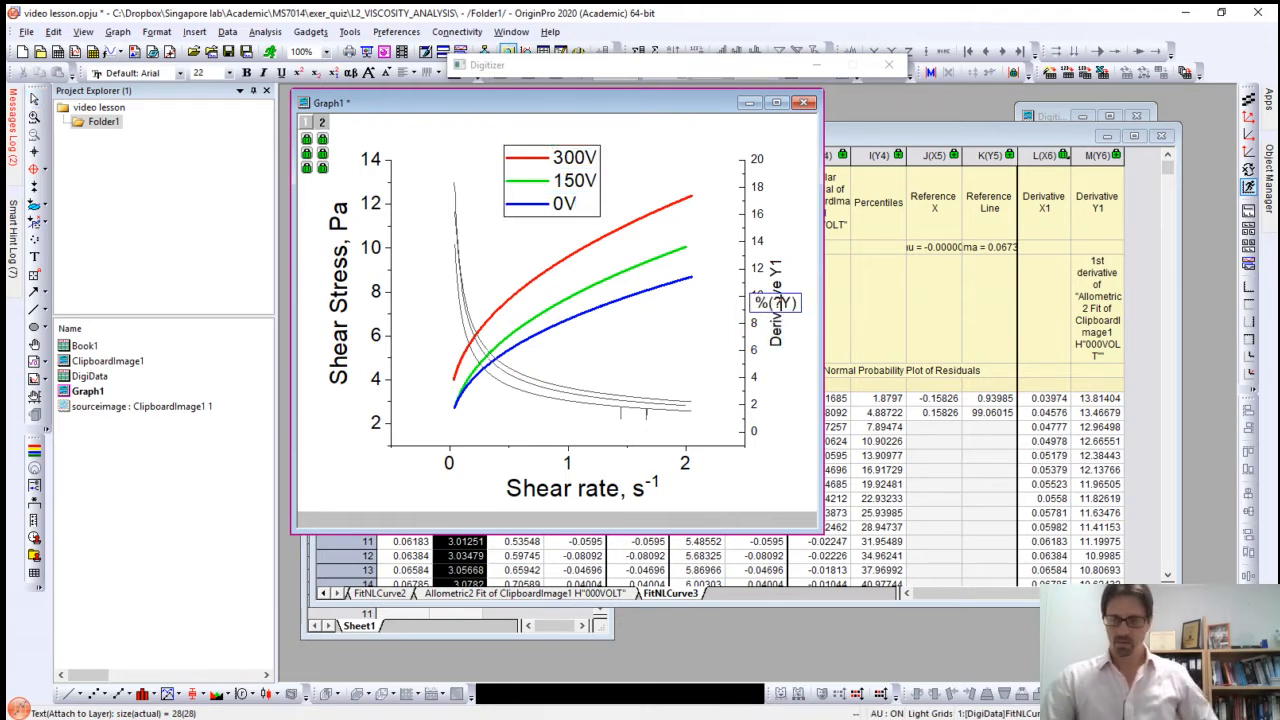
key("ctrl+a")
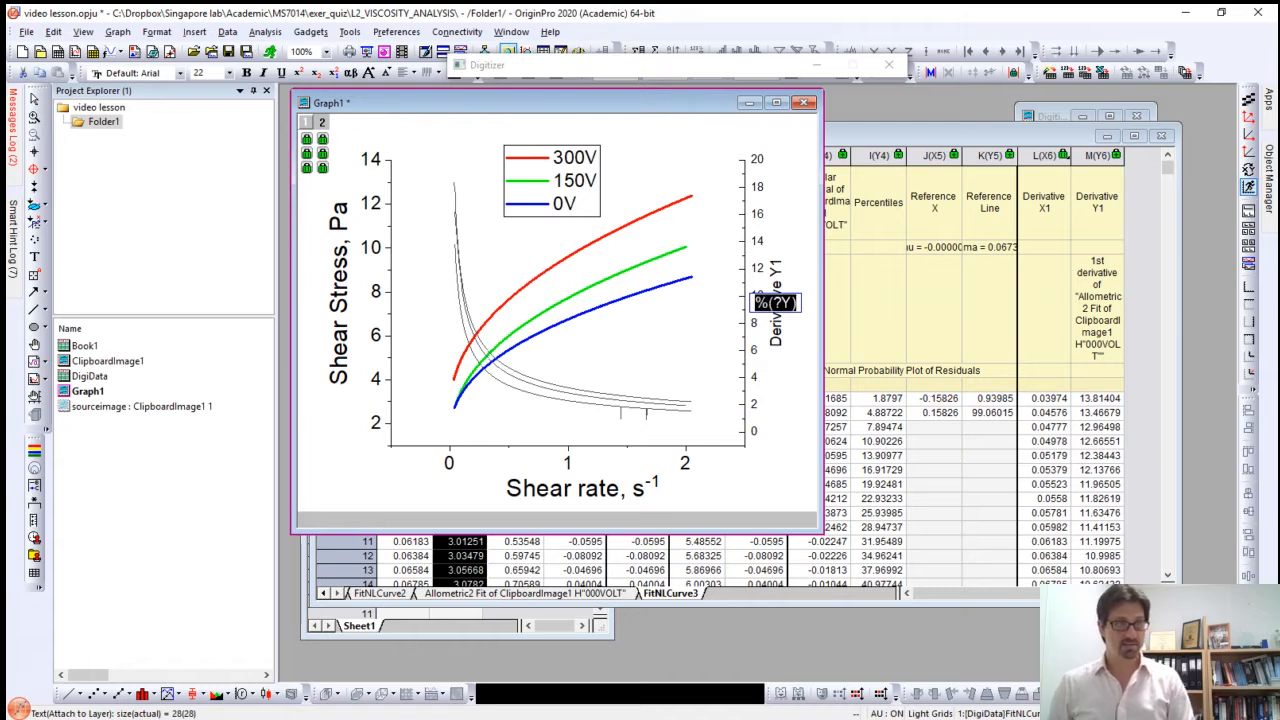
type("<")
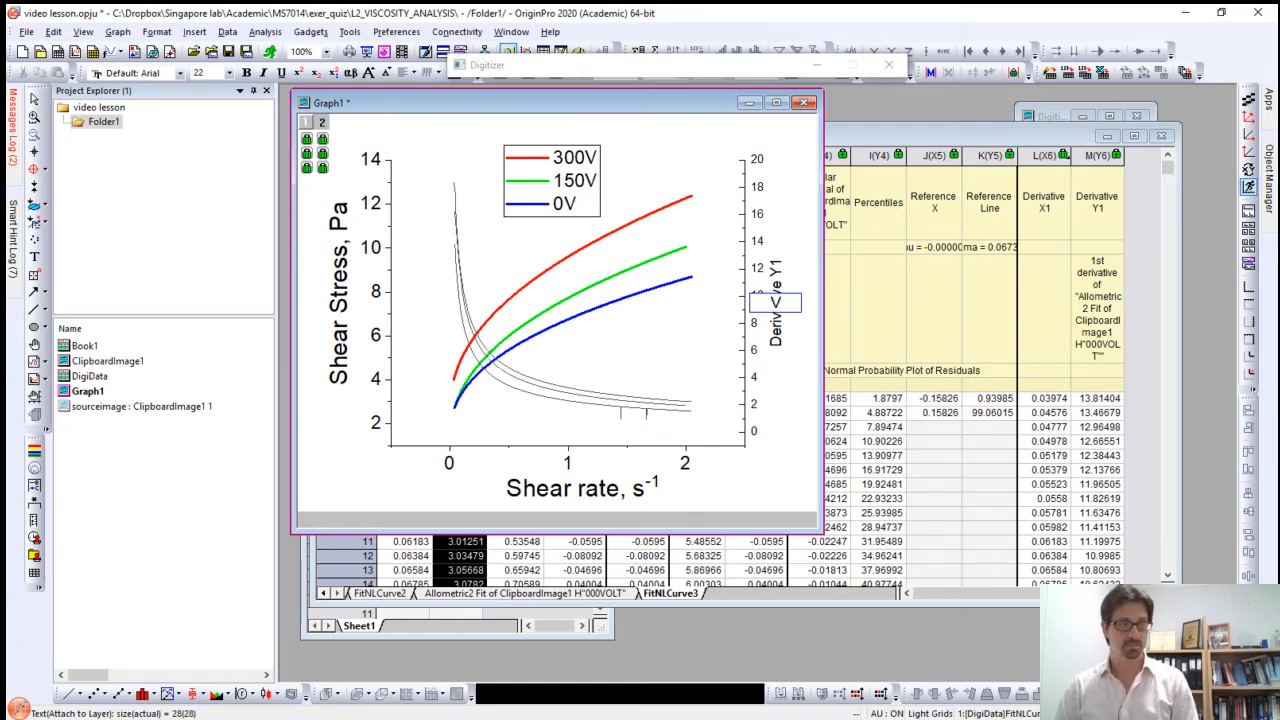
type("iscosity")
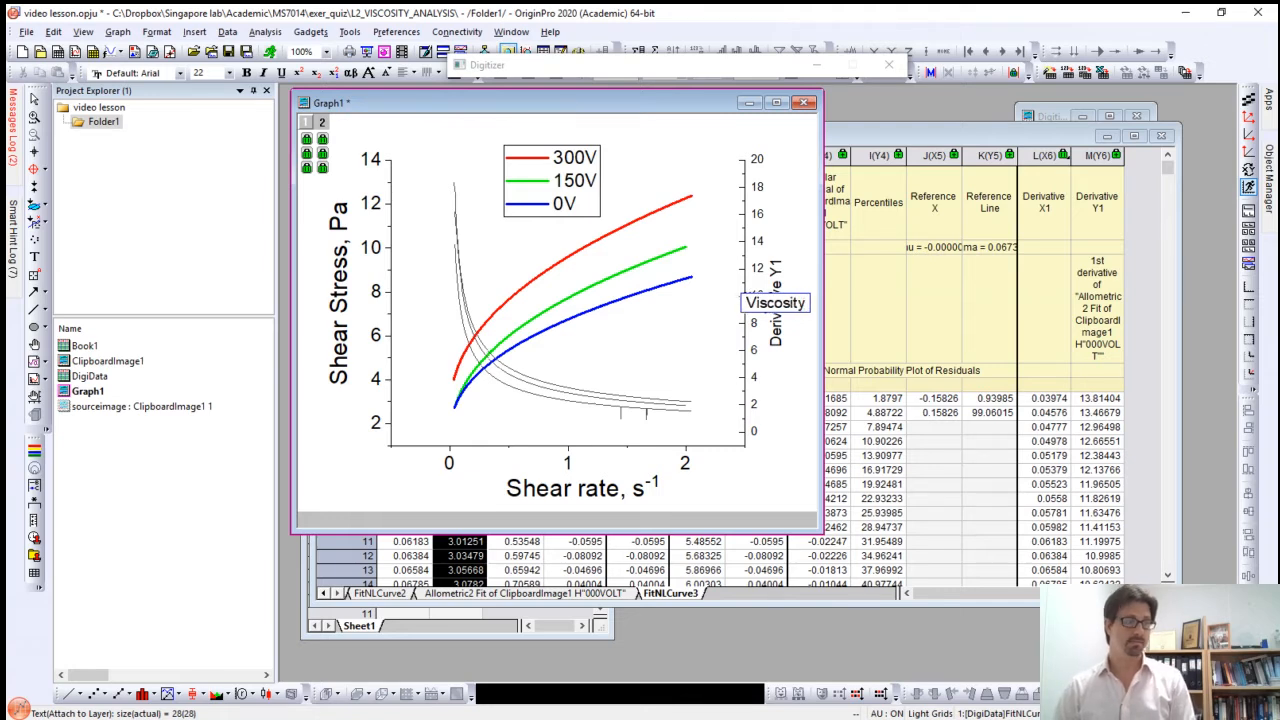
type(", Pa.s")
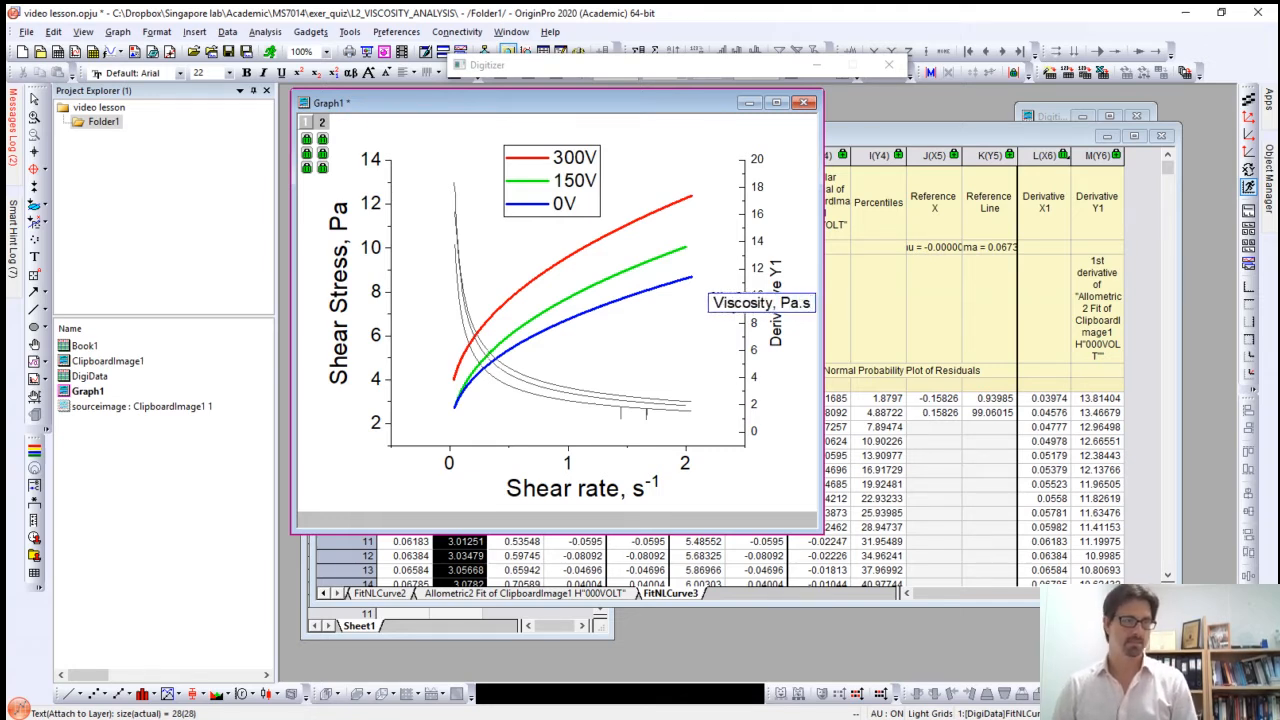
key("Return")
key("BackSpace")
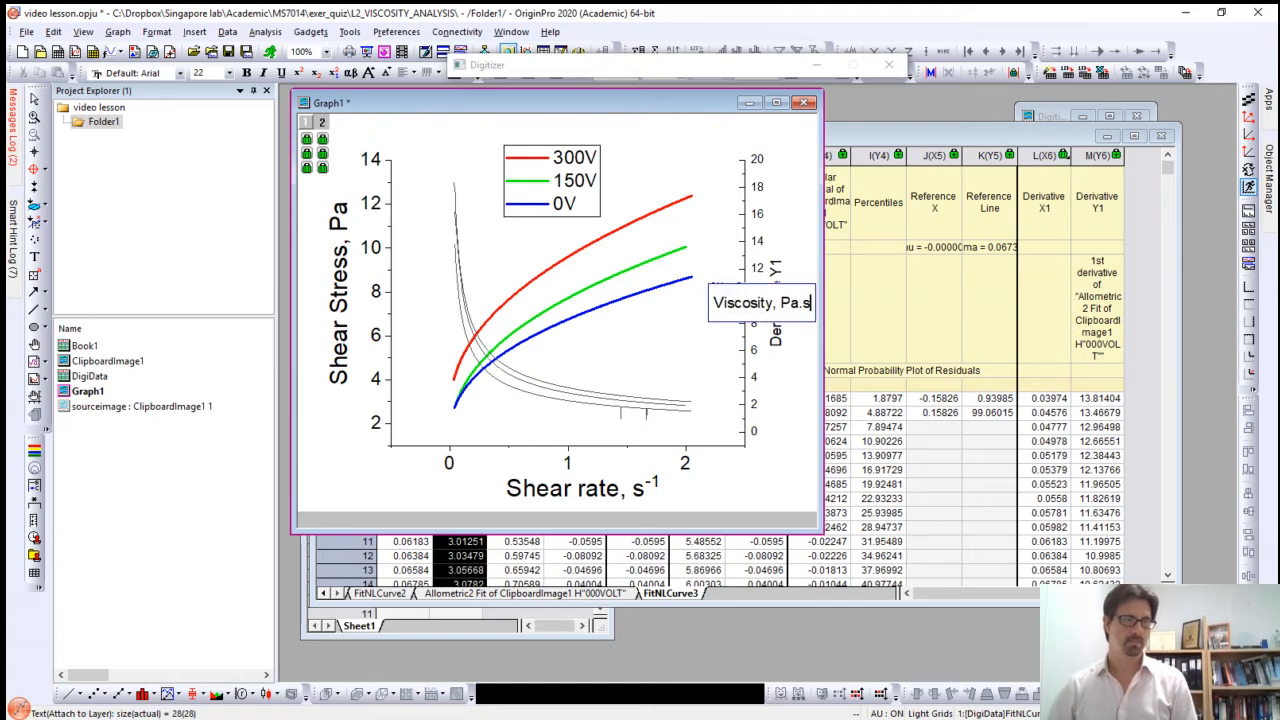
key("Escape")
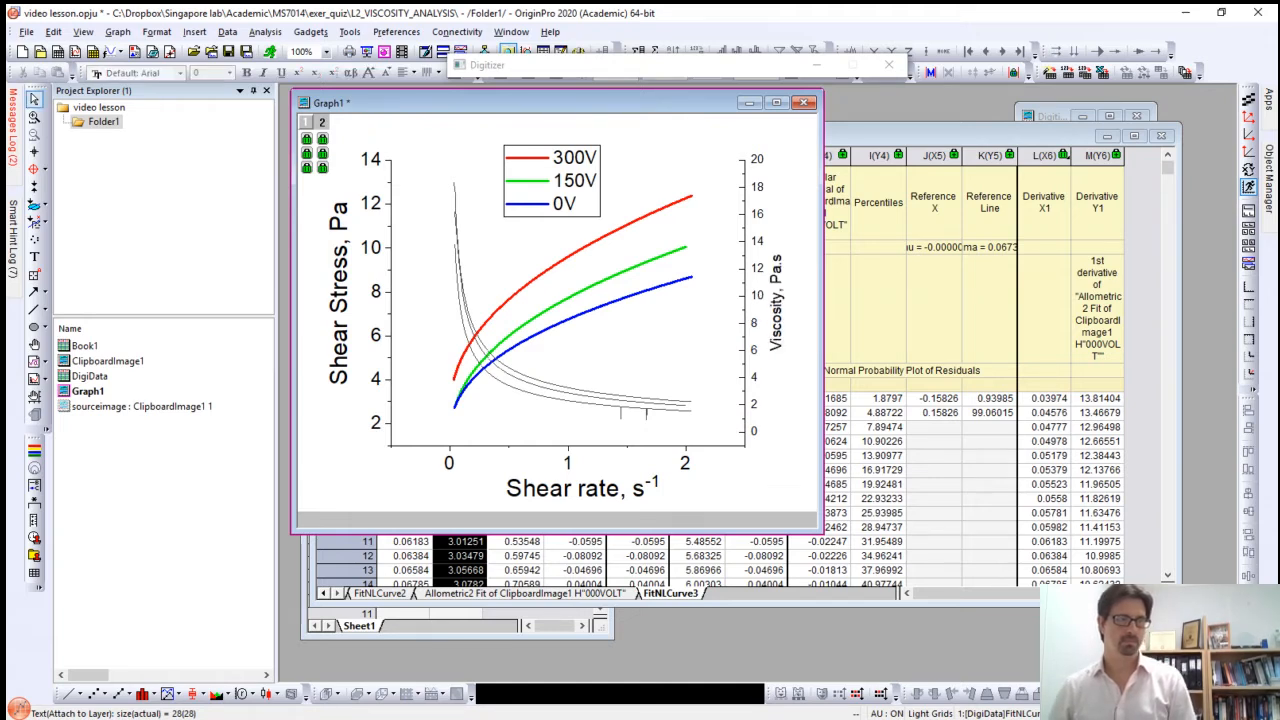
Step: Shift the viscosity axis title slightly away from its tick labels and set its font size to 36
left_click_drag(777, 325, 784, 325)
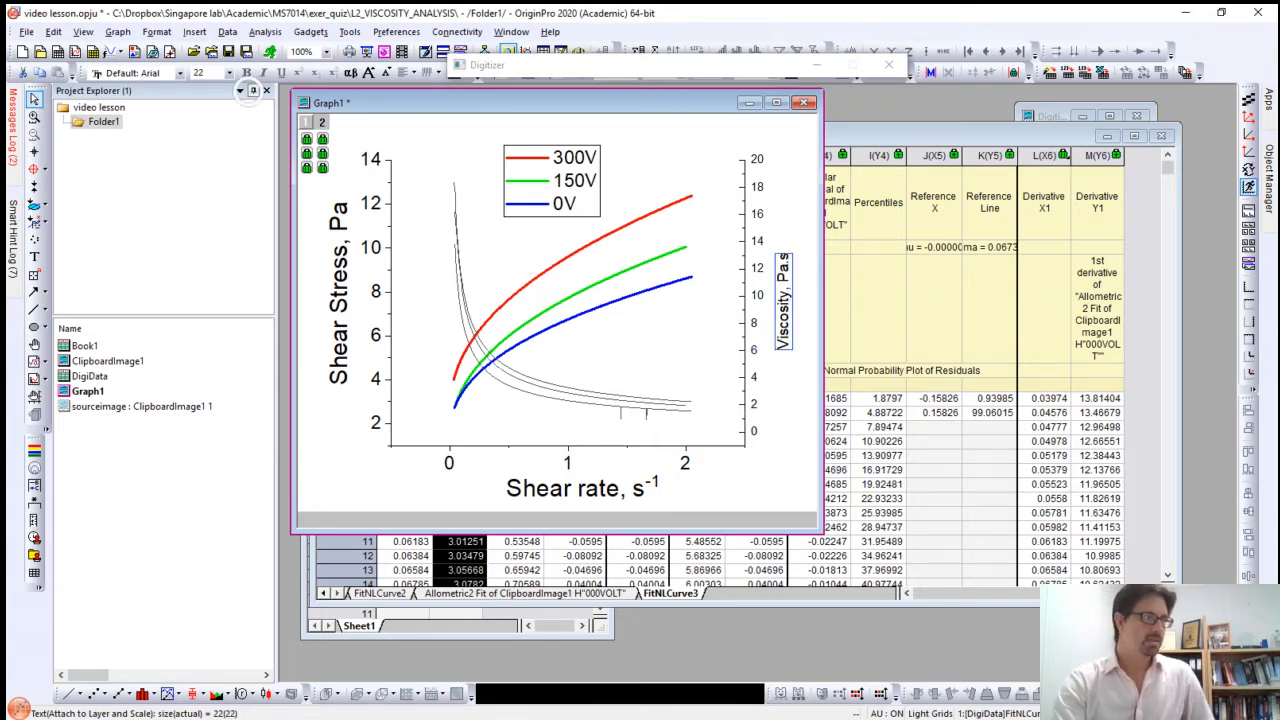
left_click(229, 73)
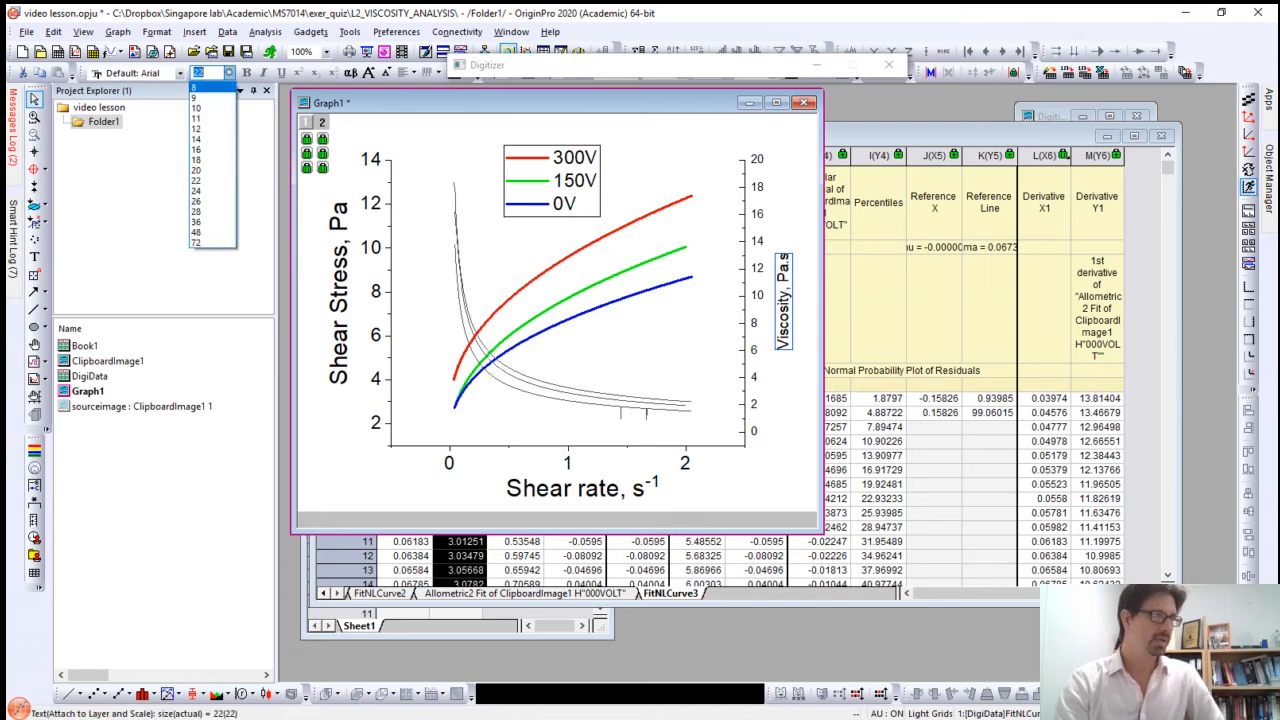
left_click(207, 222)
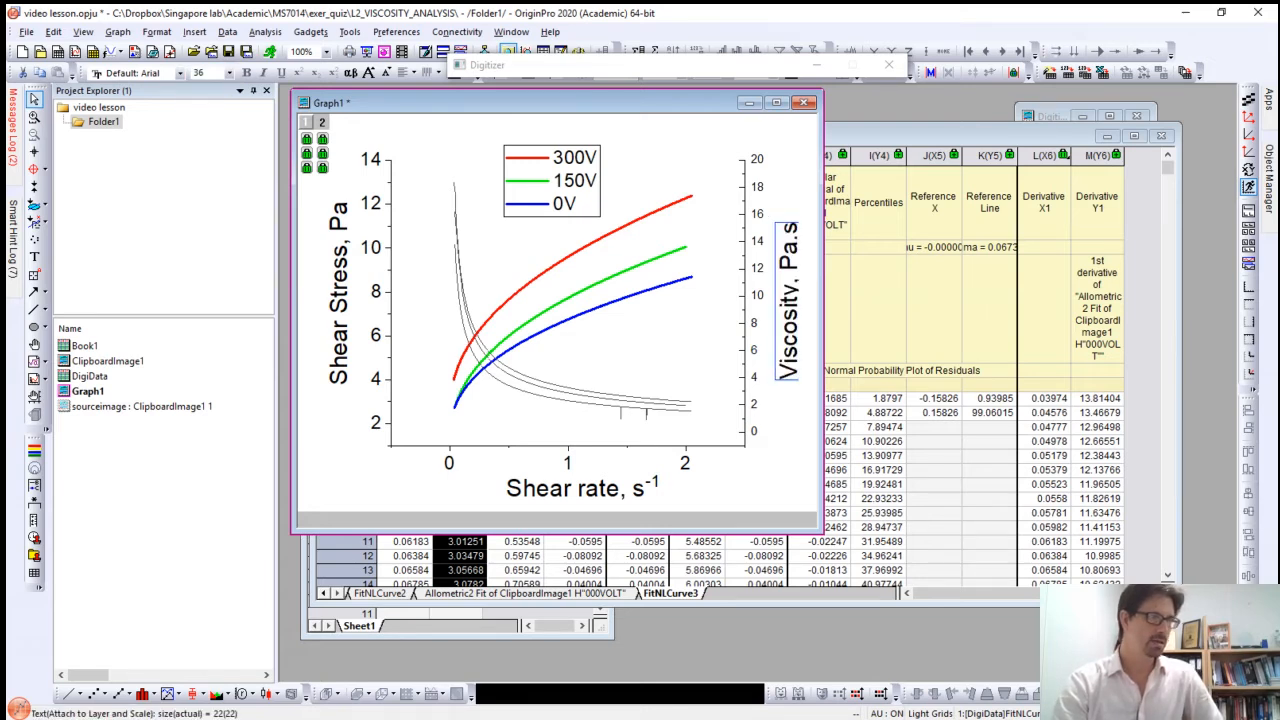
Step: Set the font size of the right Y axis tick labels to 28
double_click(758, 241)
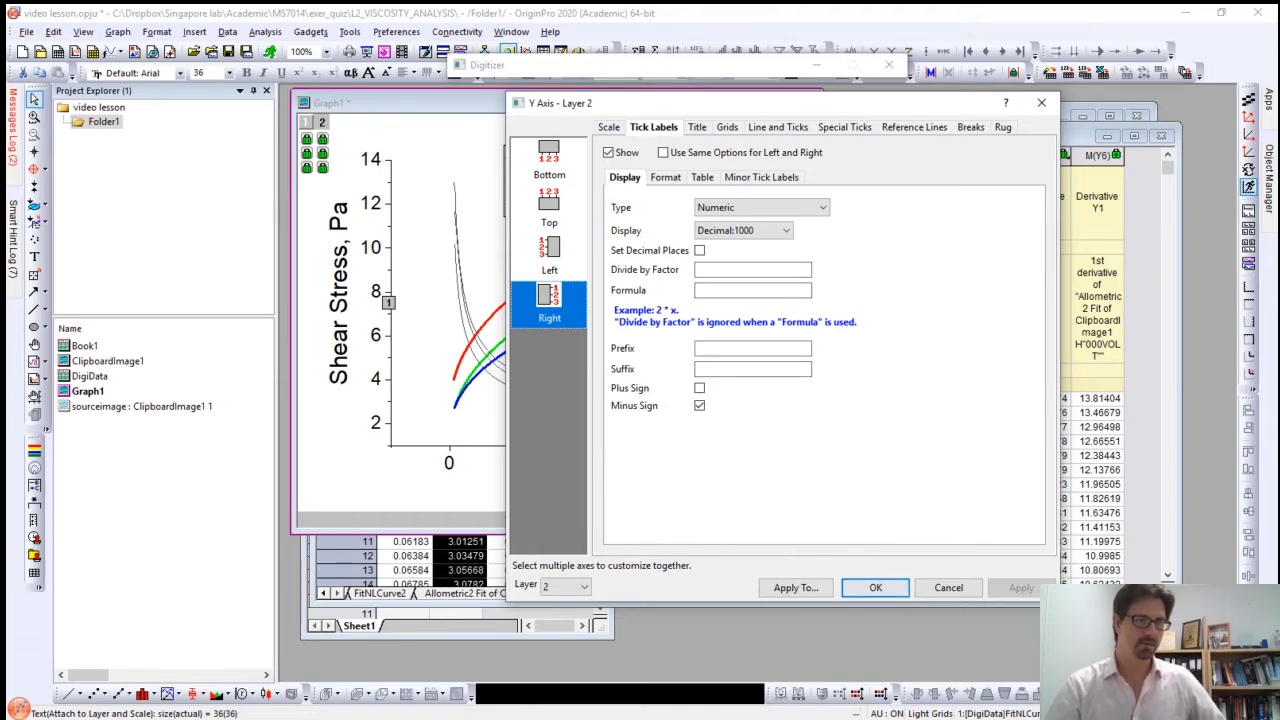
left_click(875, 587)
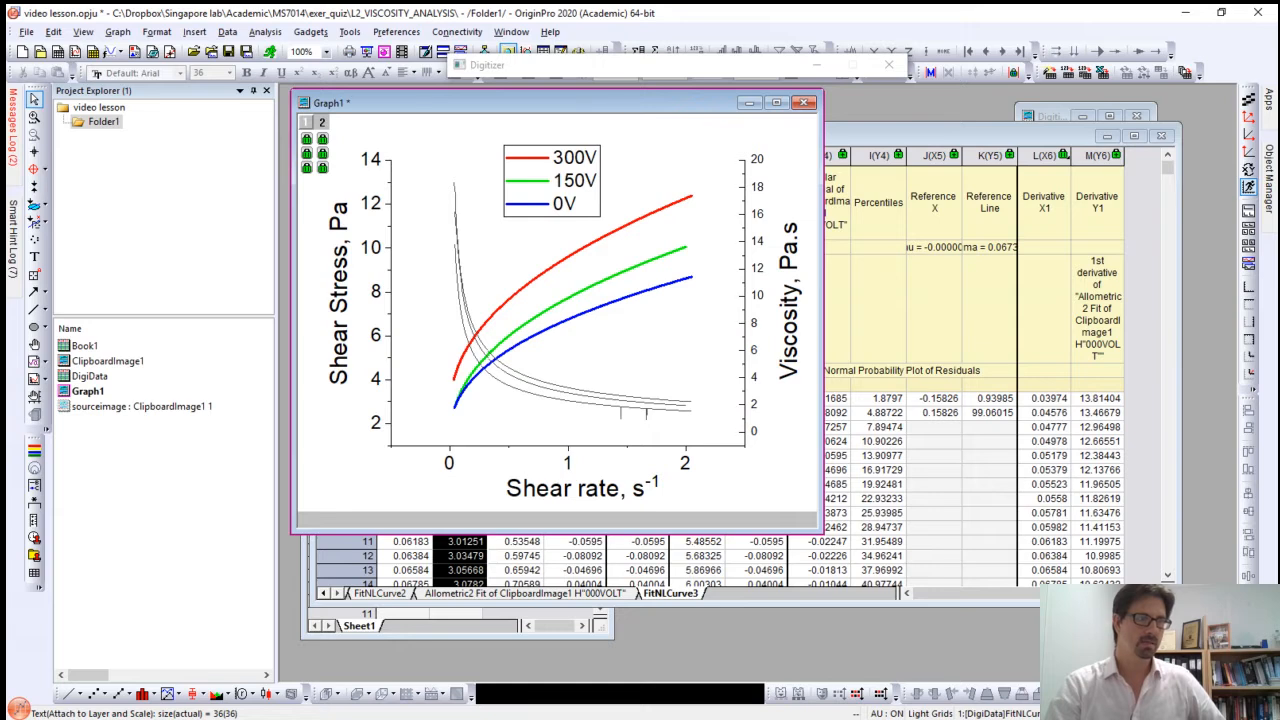
left_click(757, 240)
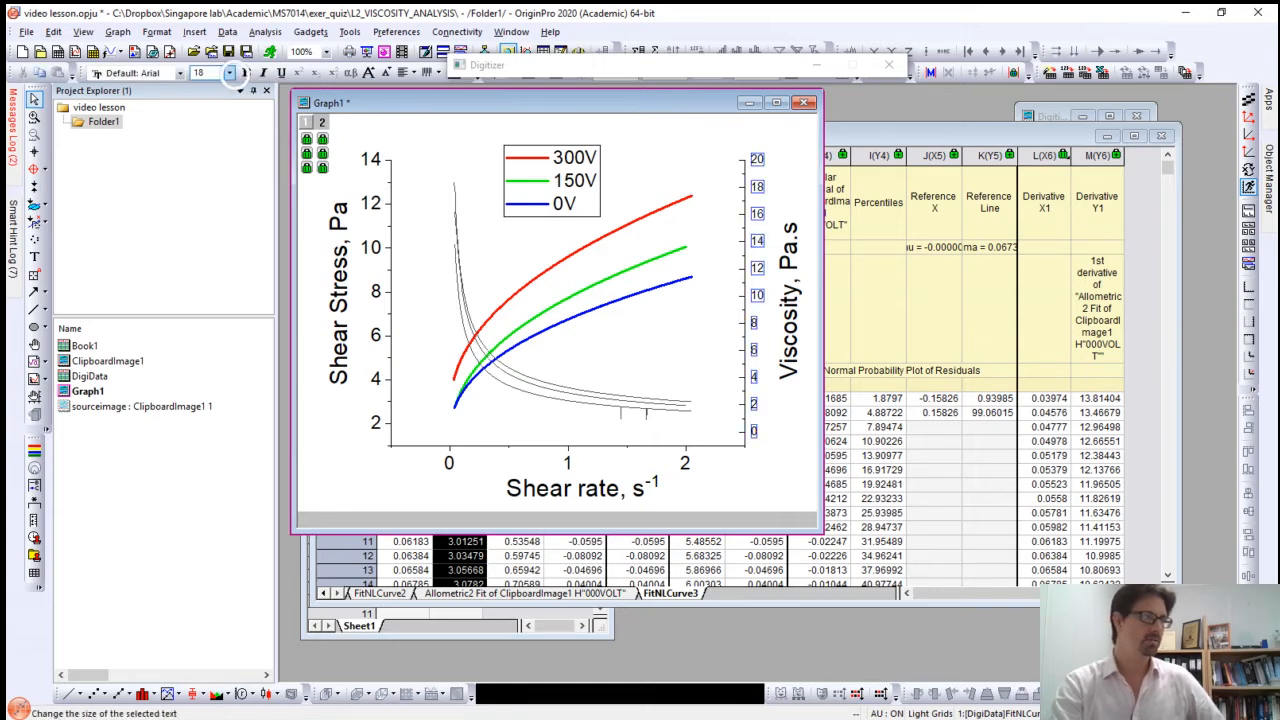
left_click(229, 72)
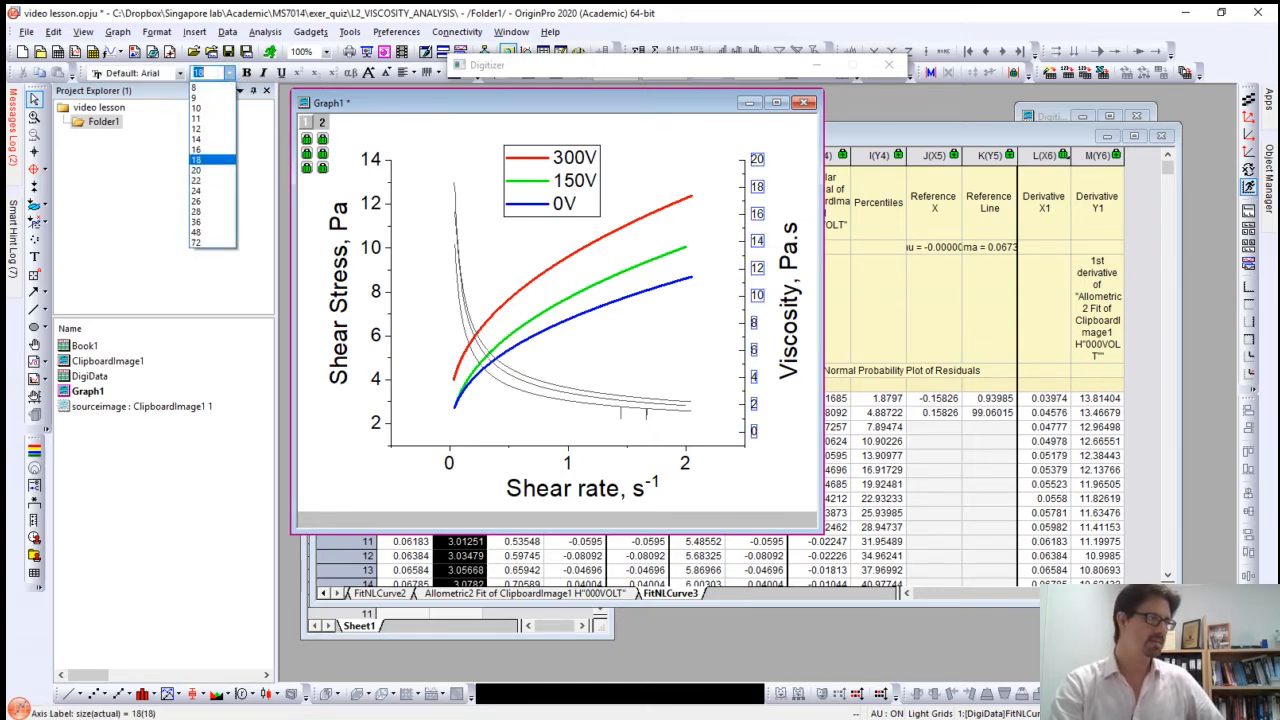
left_click(196, 211)
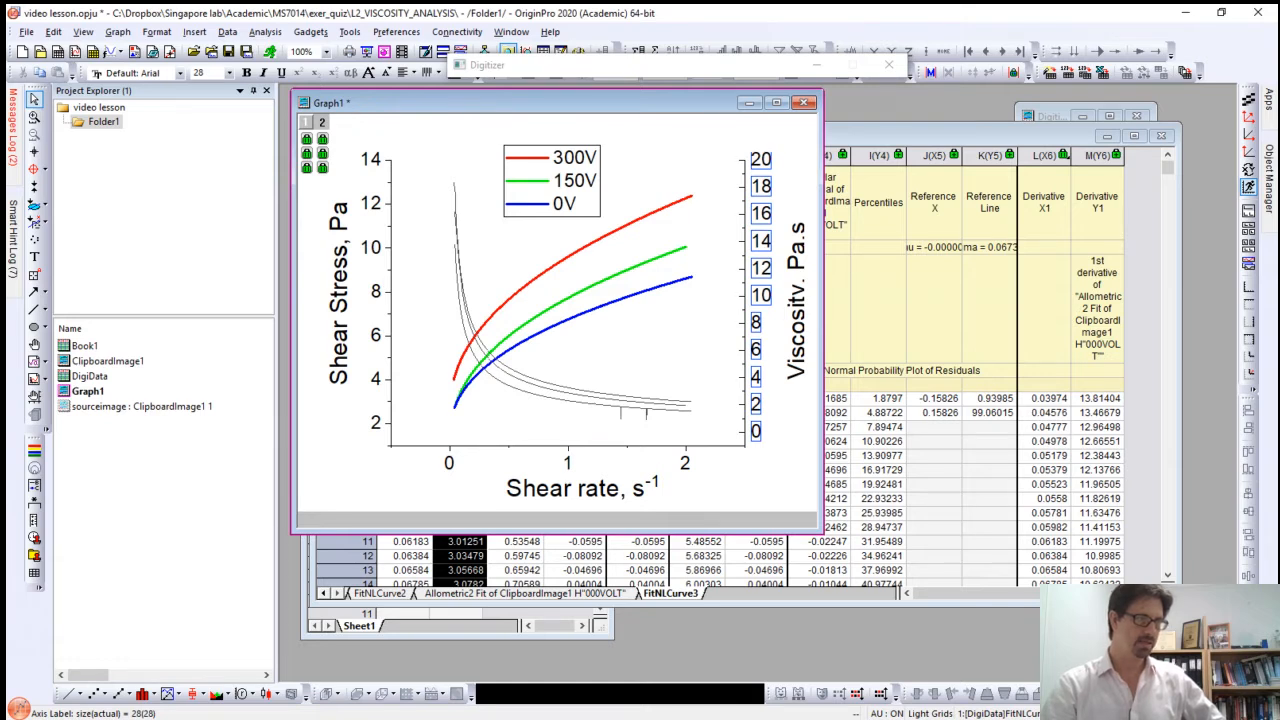
Step: Set the X axis scale of layer 1 to run from -0.2 to 2.2
left_click(491, 446)
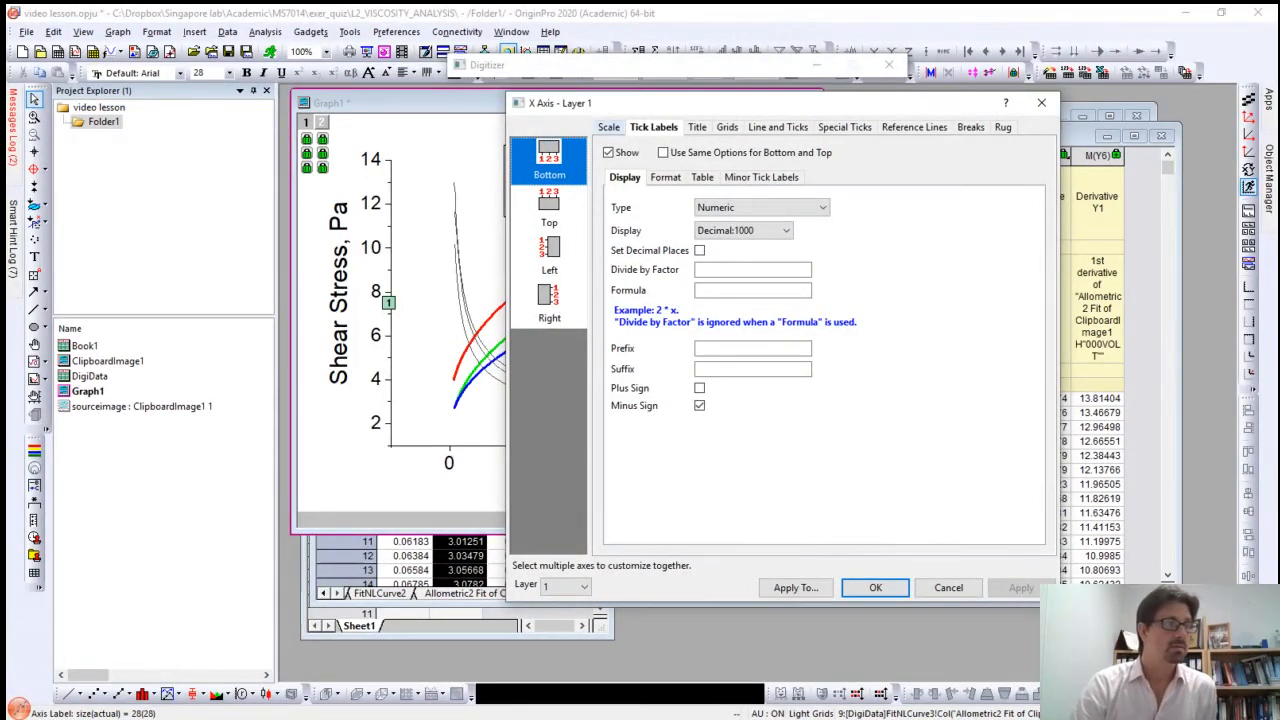
left_click(609, 127)
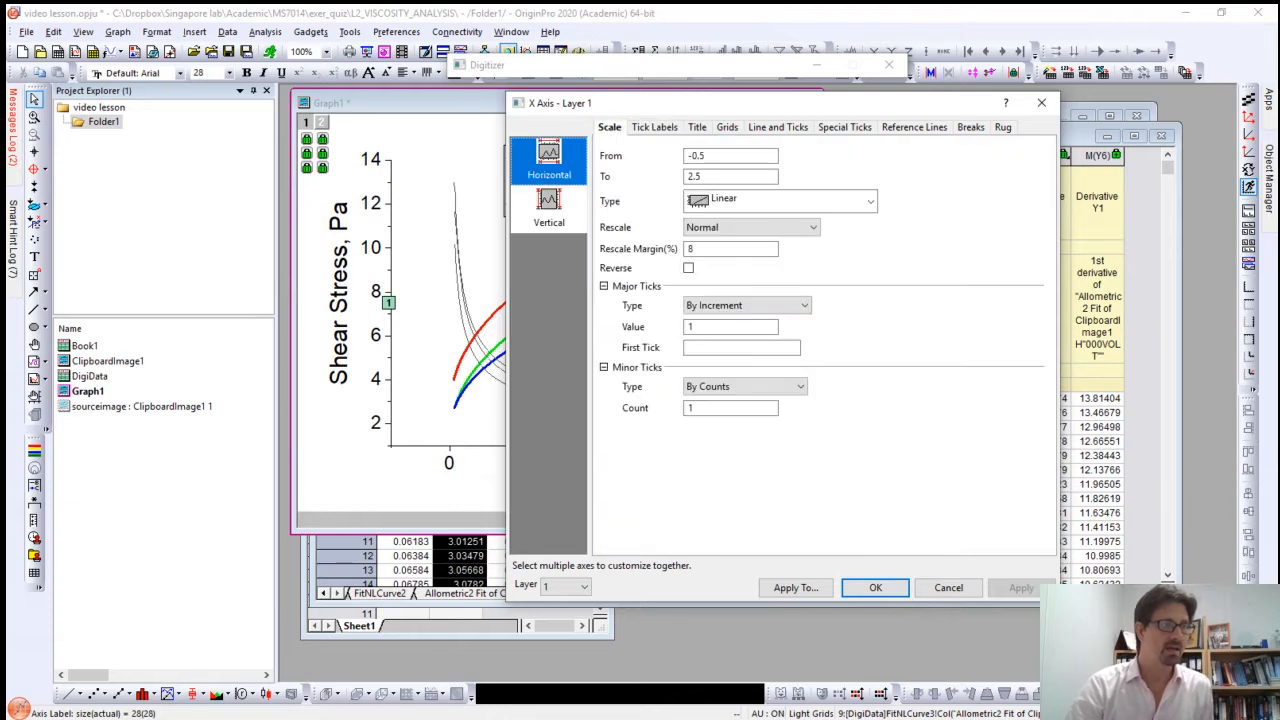
double_click(722, 157)
left_click(723, 158)
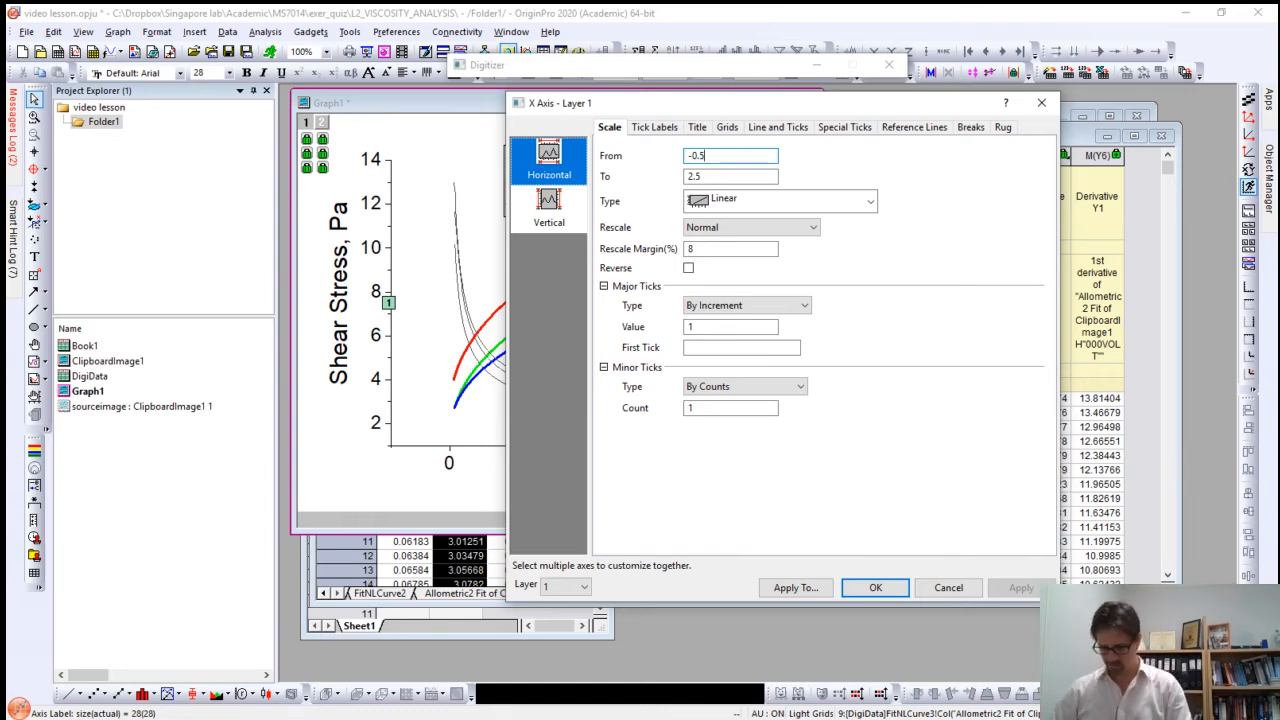
type("2")
key("Tab")
type("202")
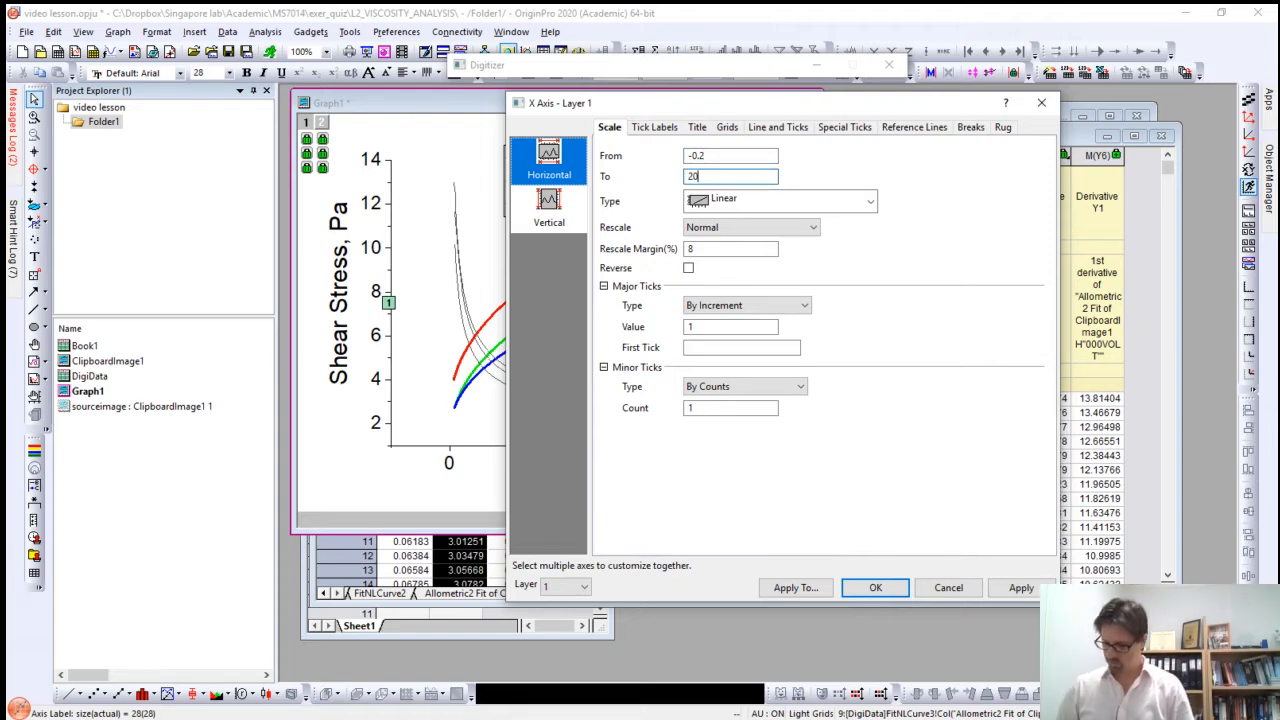
key("BackSpace")
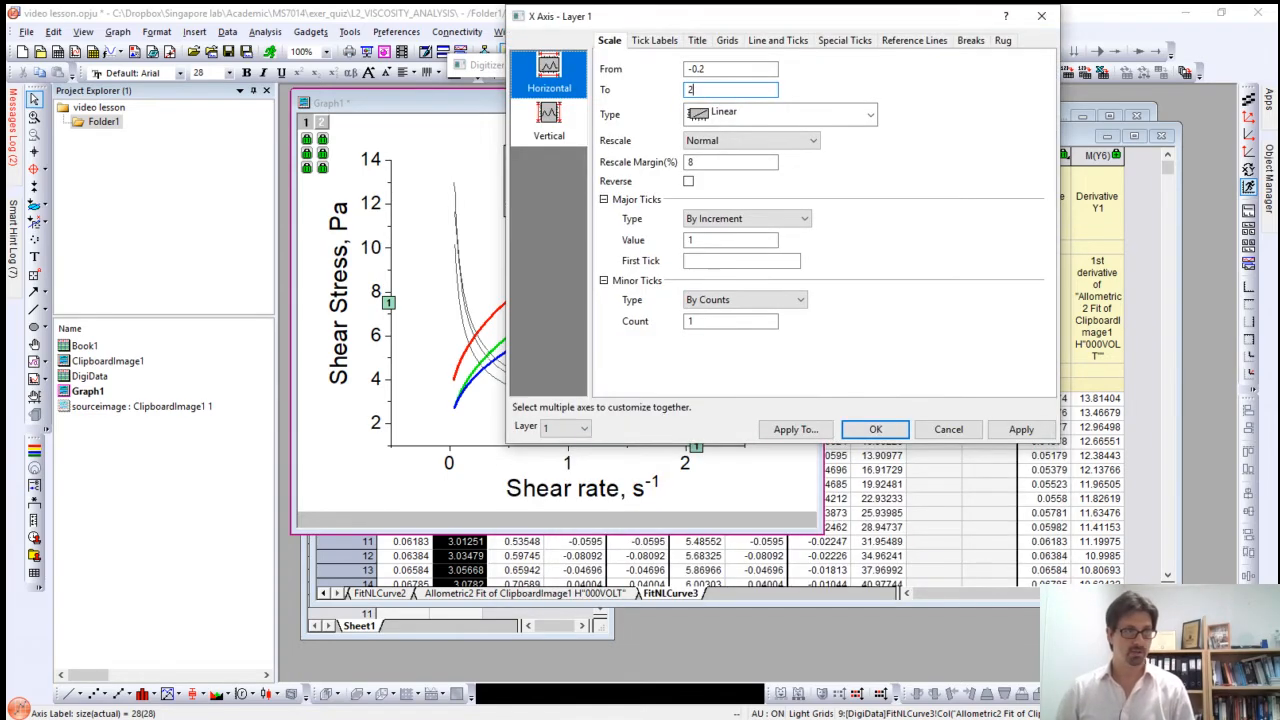
type(".2")
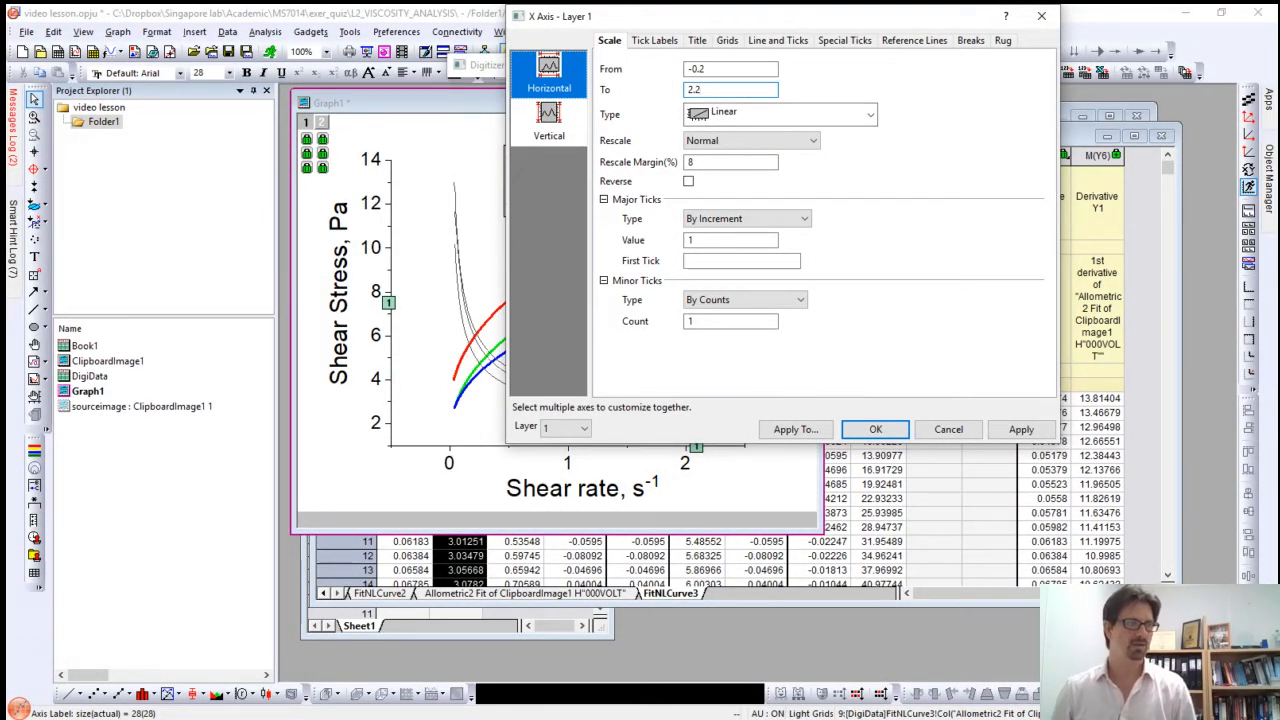
Step: Set the shear rate axis's major tick increment to 0.5 and apply the scale changes
left_click_drag(776, 16, 798, 116)
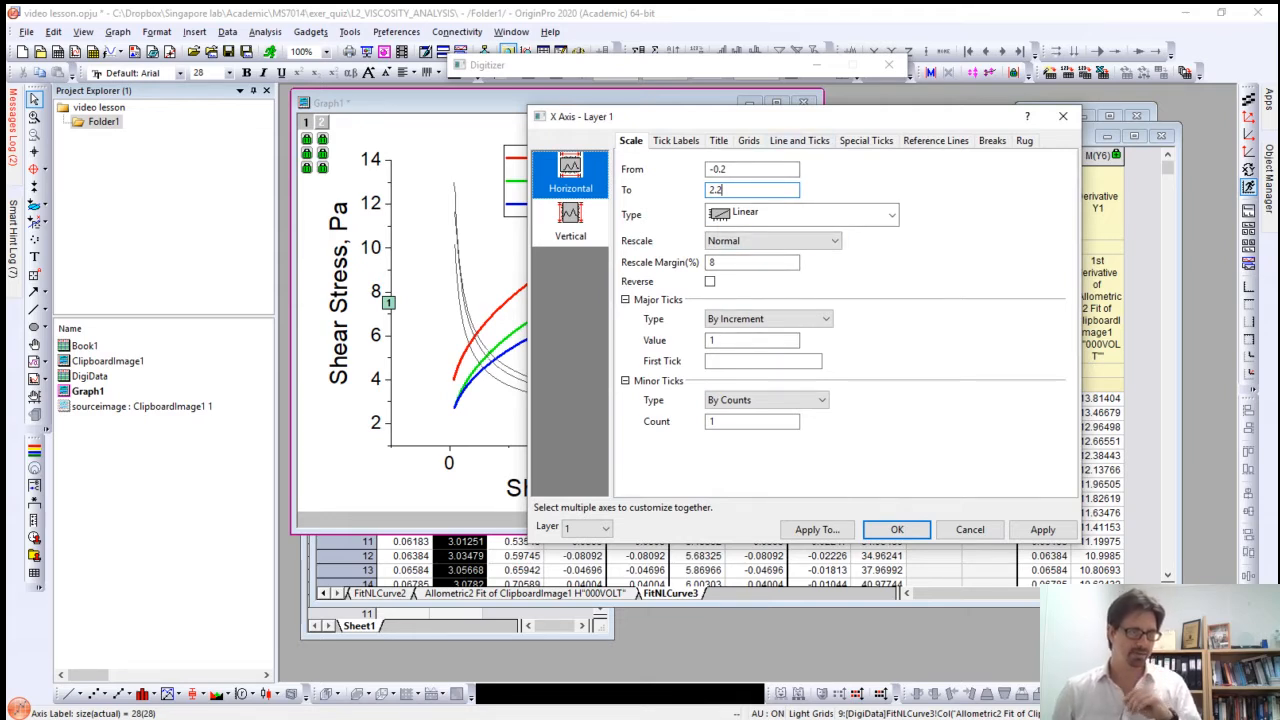
double_click(713, 341)
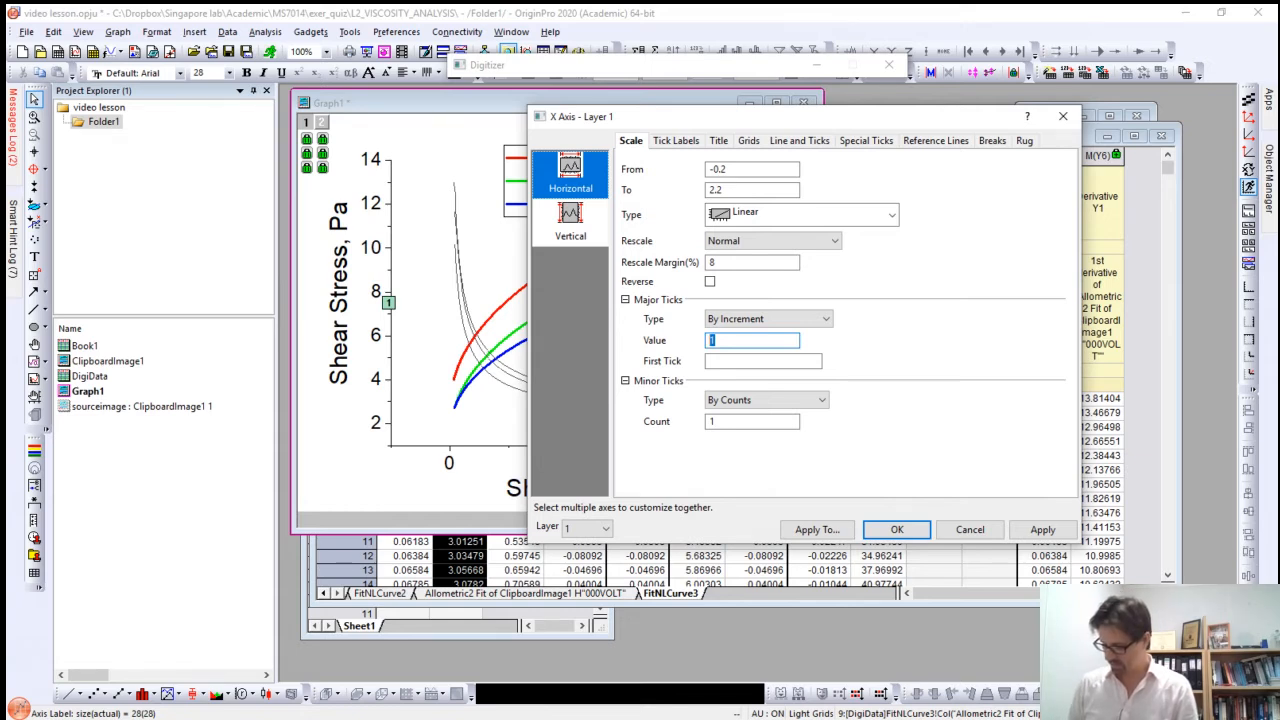
type("0.5")
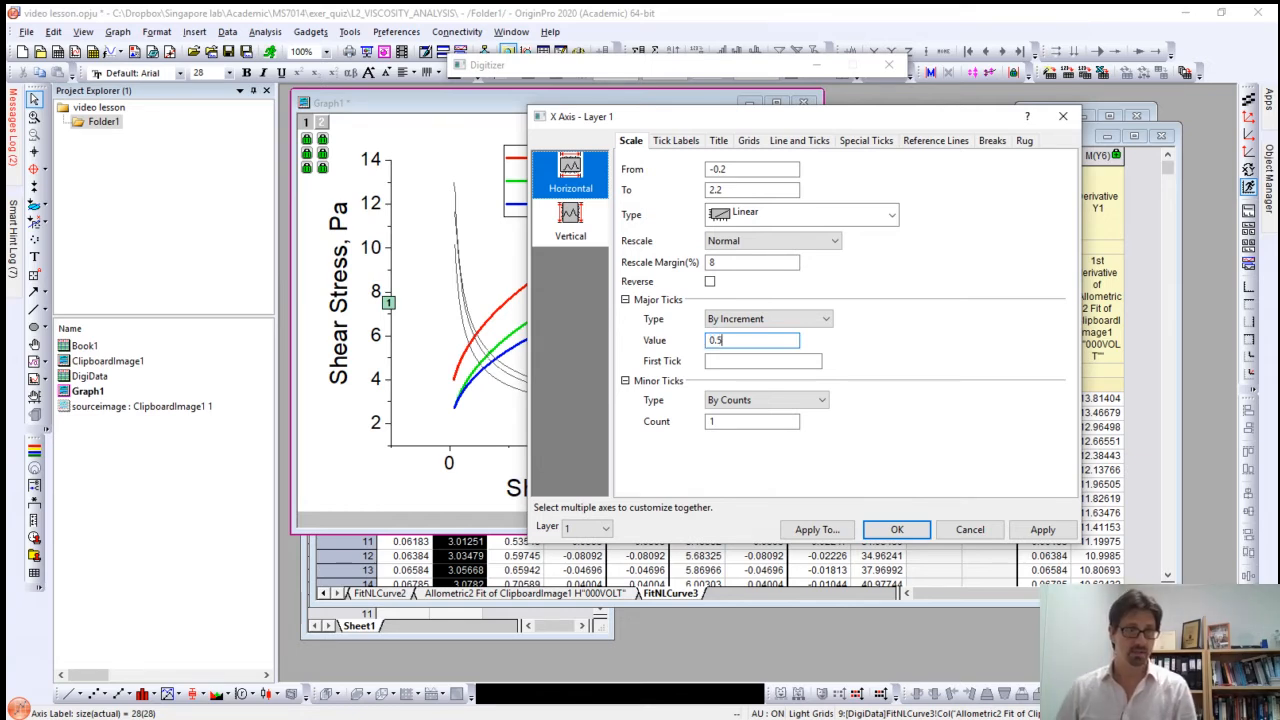
left_click(1043, 530)
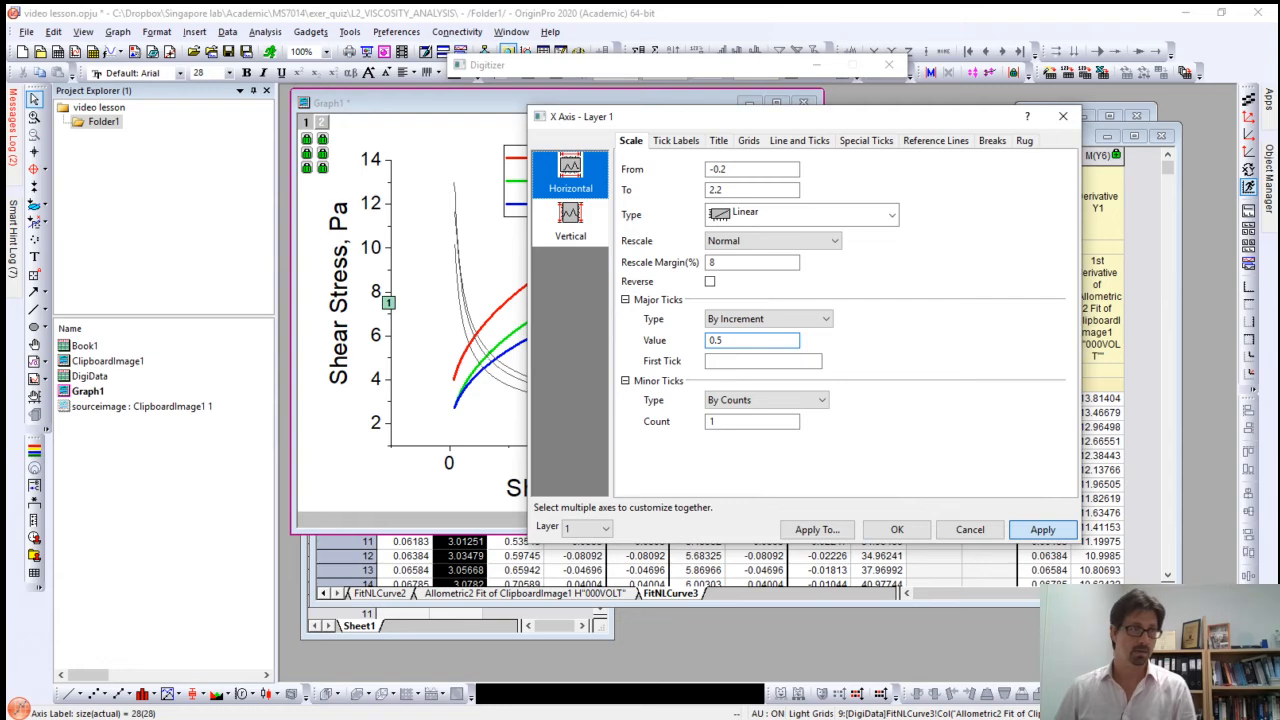
Step: Set the major tick increment of layer 2's vertical viscosity axis to 4
left_click_drag(780, 117, 904, 67)
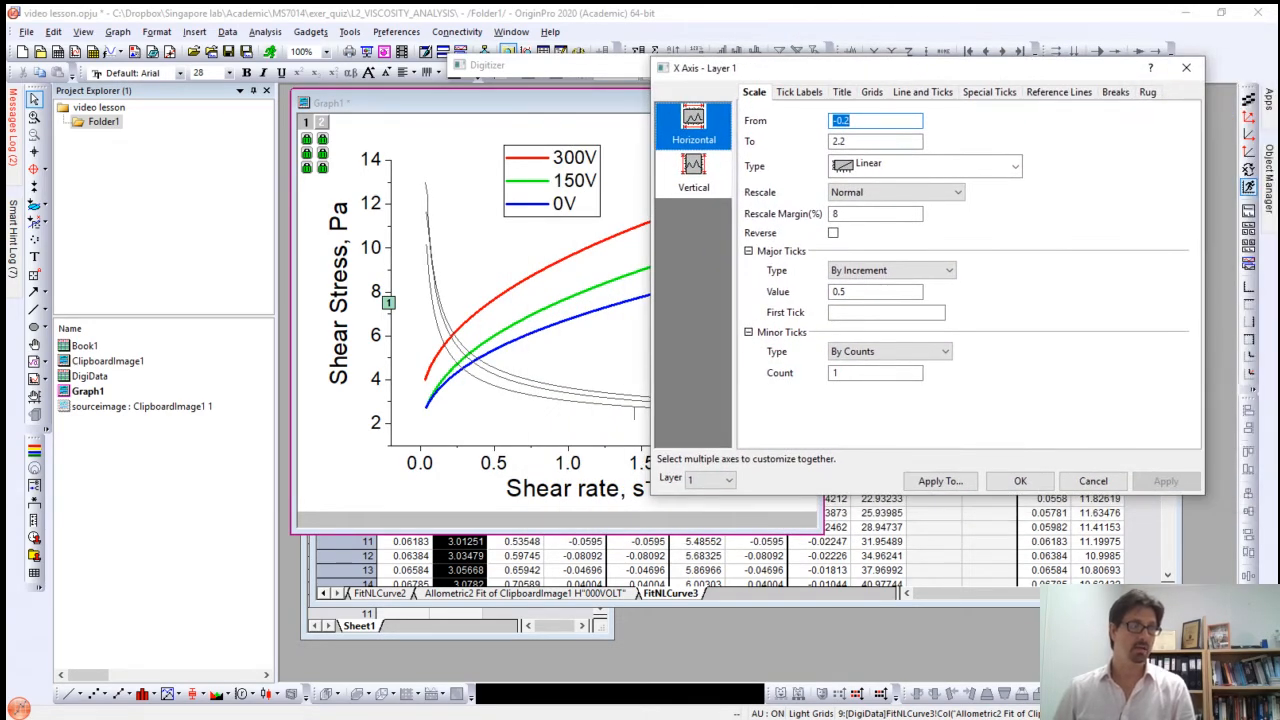
left_click(693, 174)
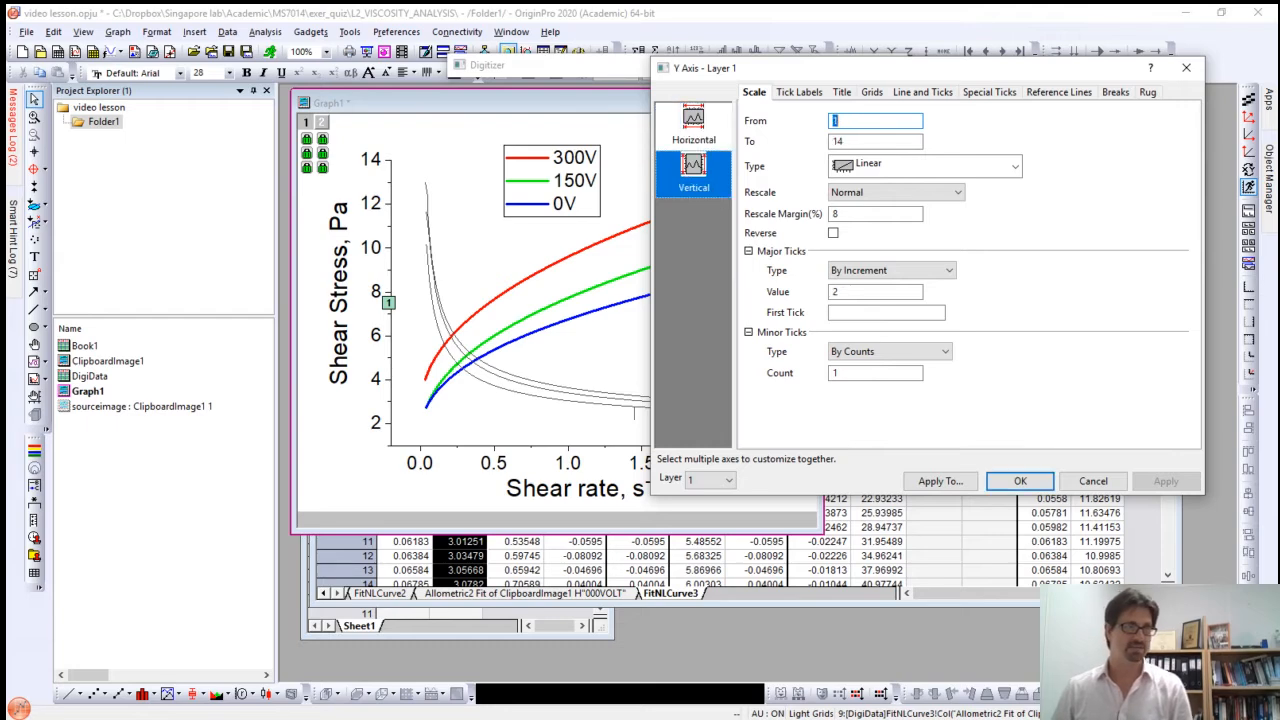
mouse_move(900, 67)
left_mouse_down()
mouse_move(1070, 72)
mouse_move(907, 84)
mouse_move(947, 82)
mouse_move(920, 82)
left_mouse_up()
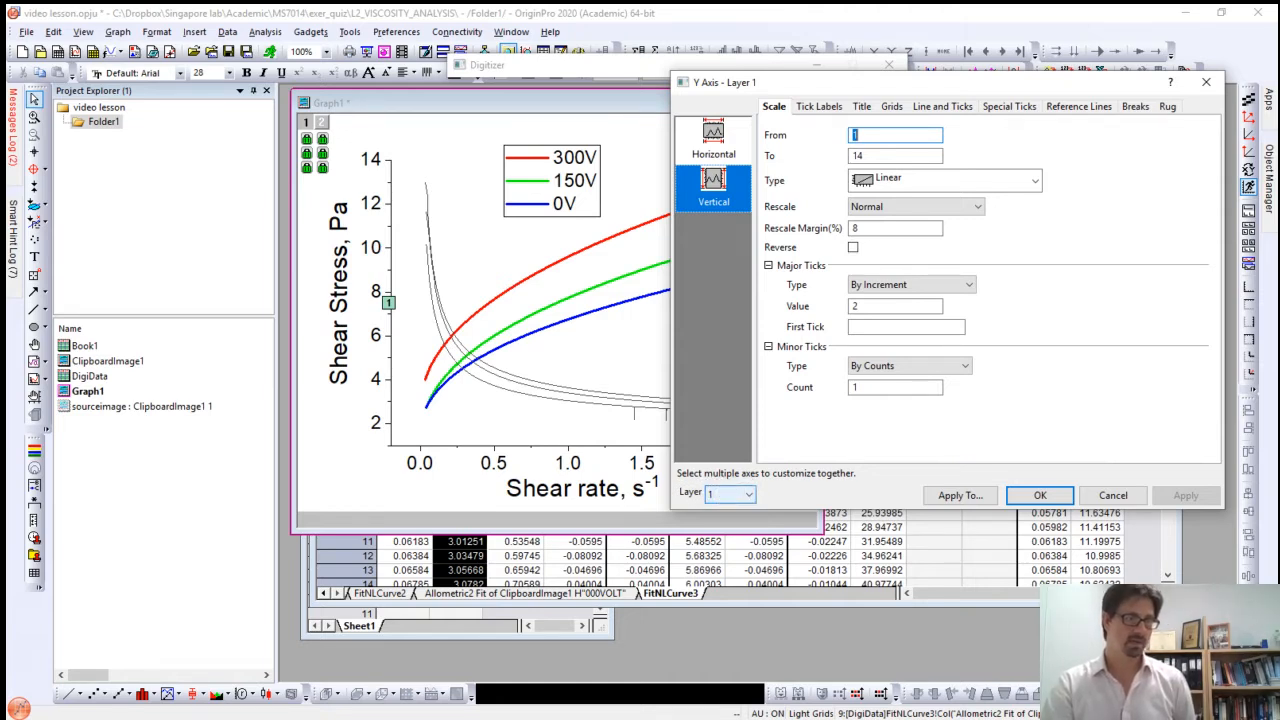
left_click(732, 495)
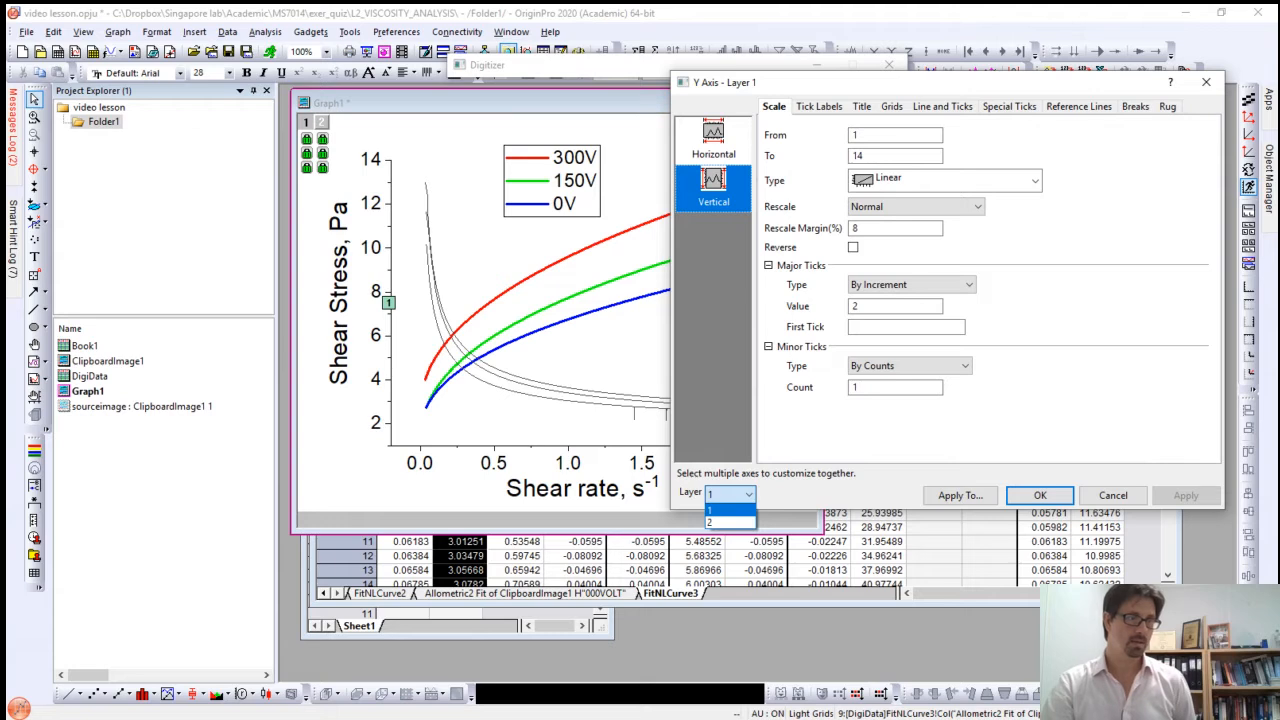
left_click(730, 521)
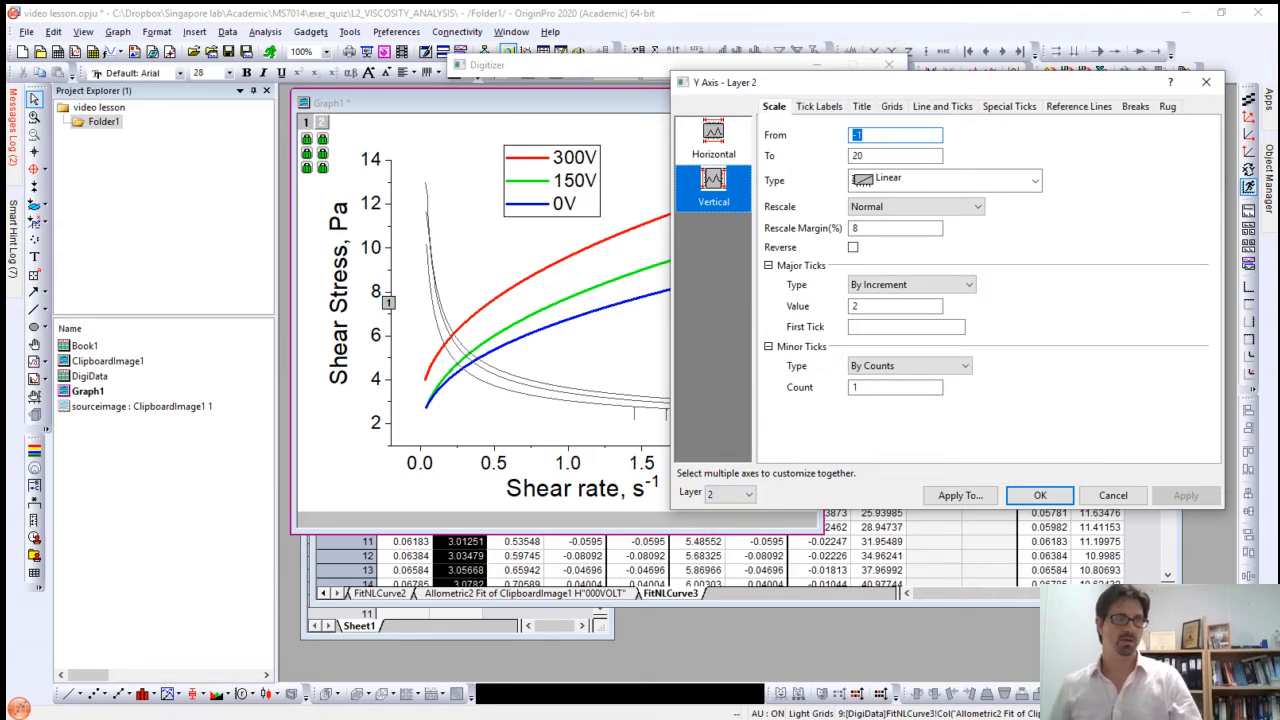
left_click_drag(800, 82, 193, 83)
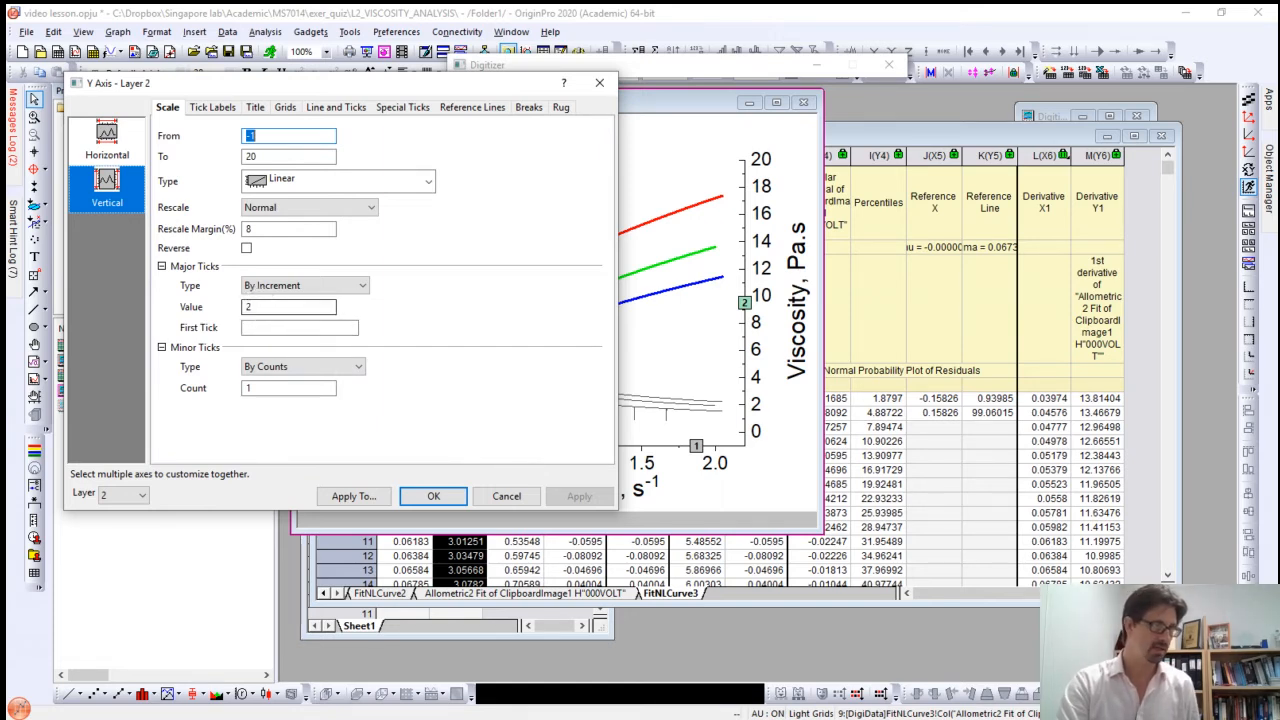
double_click(263, 308)
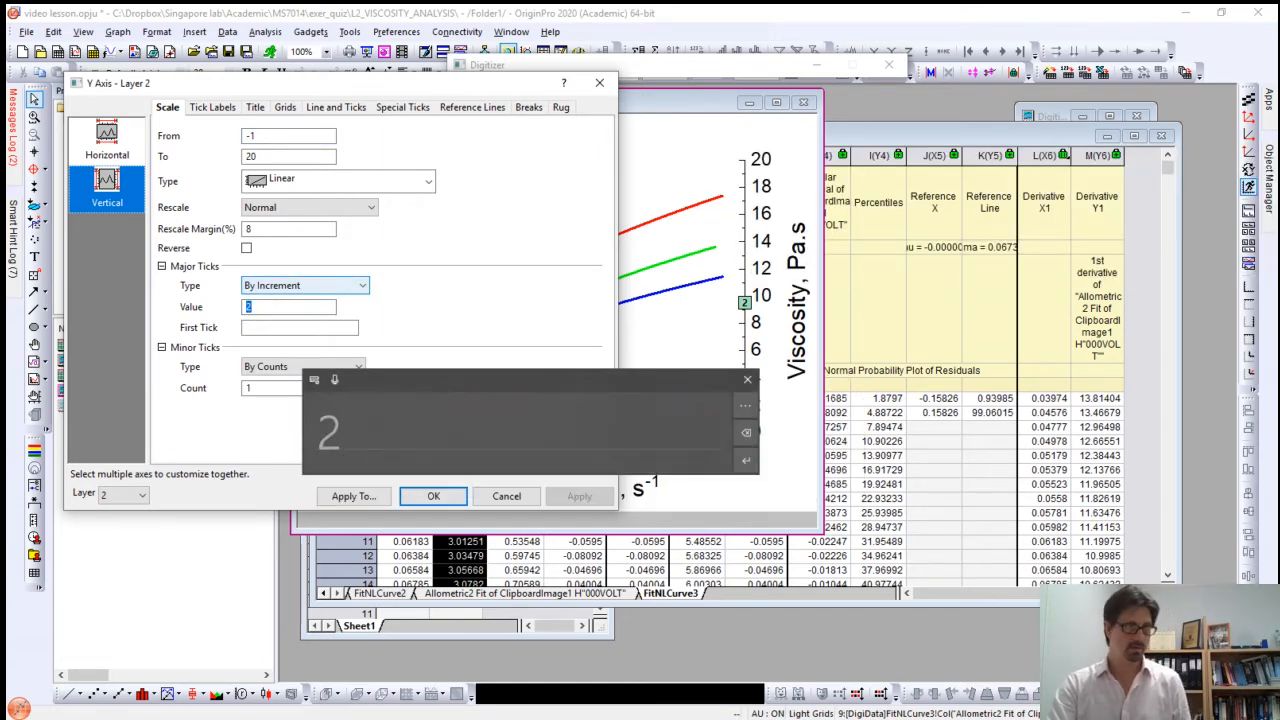
type("4")
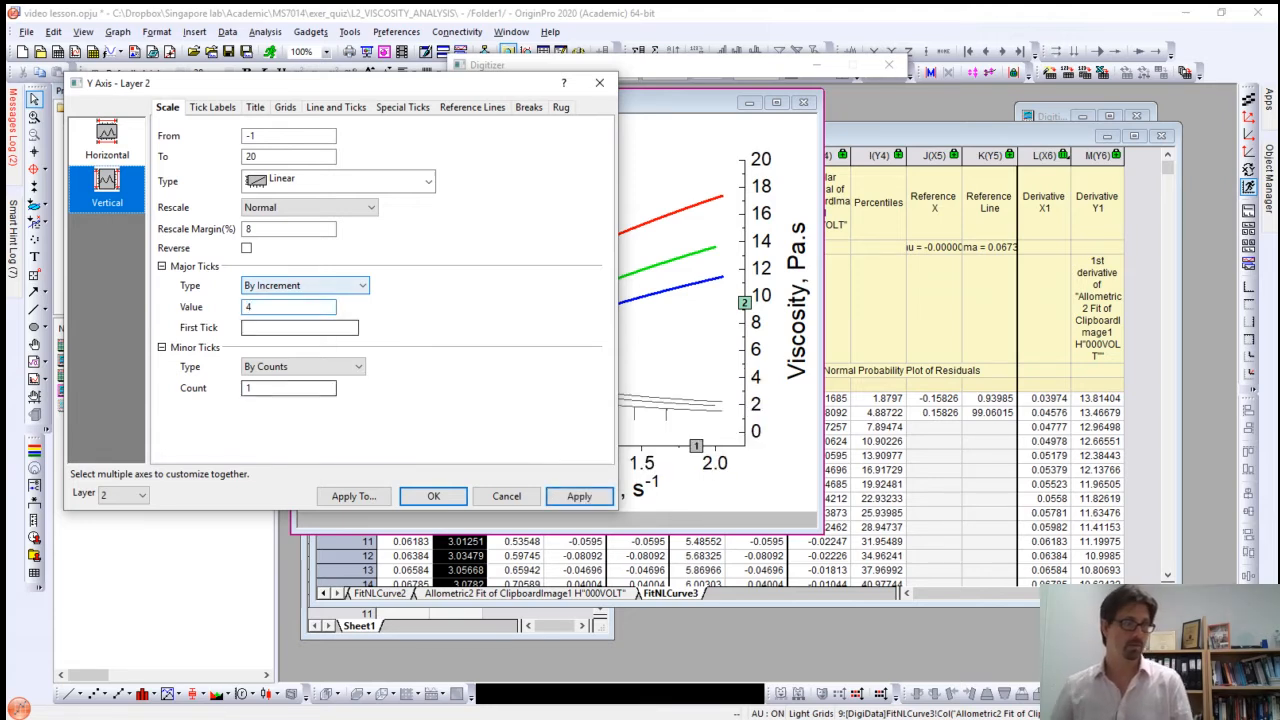
left_click(579, 496)
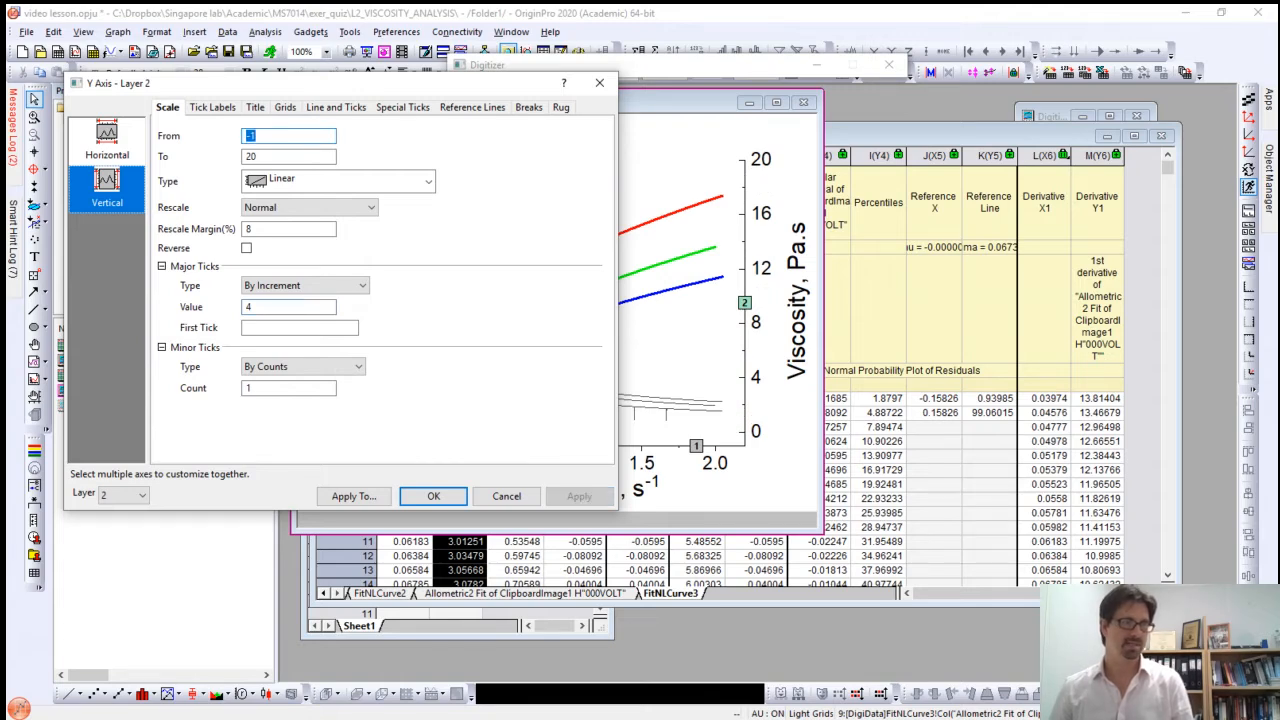
left_click_drag(300, 83, 934, 97)
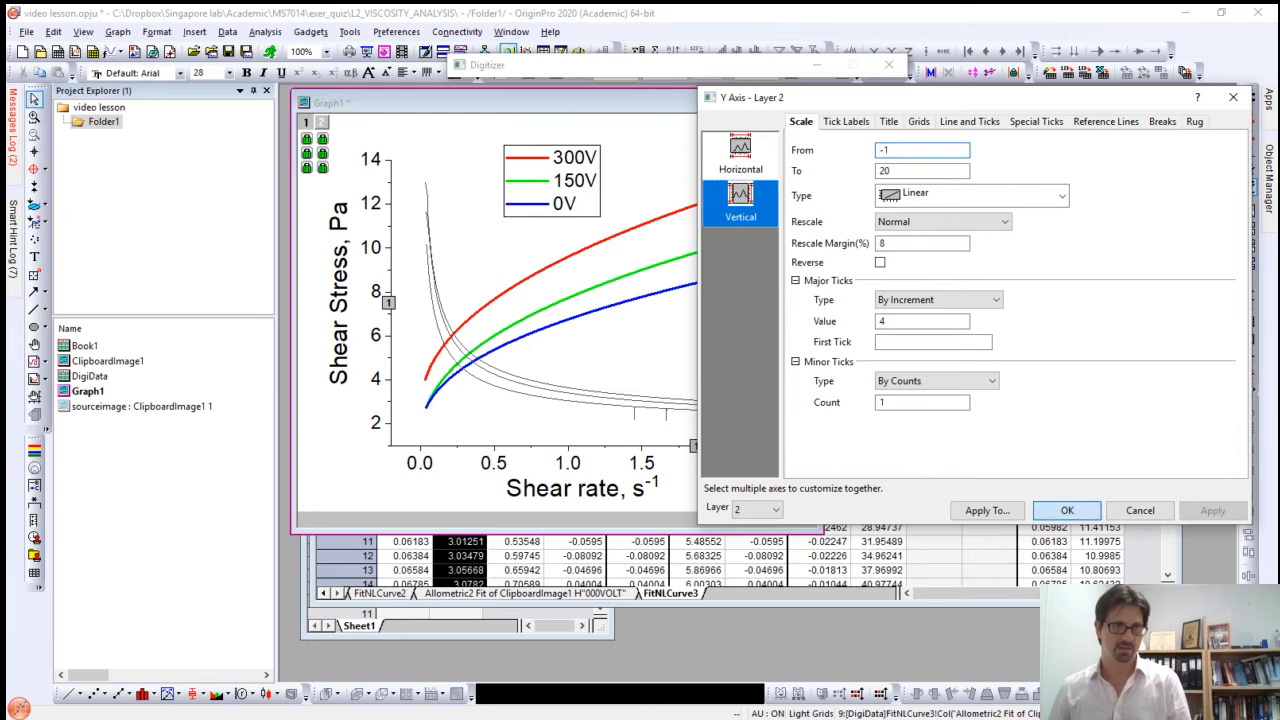
left_click(1067, 510)
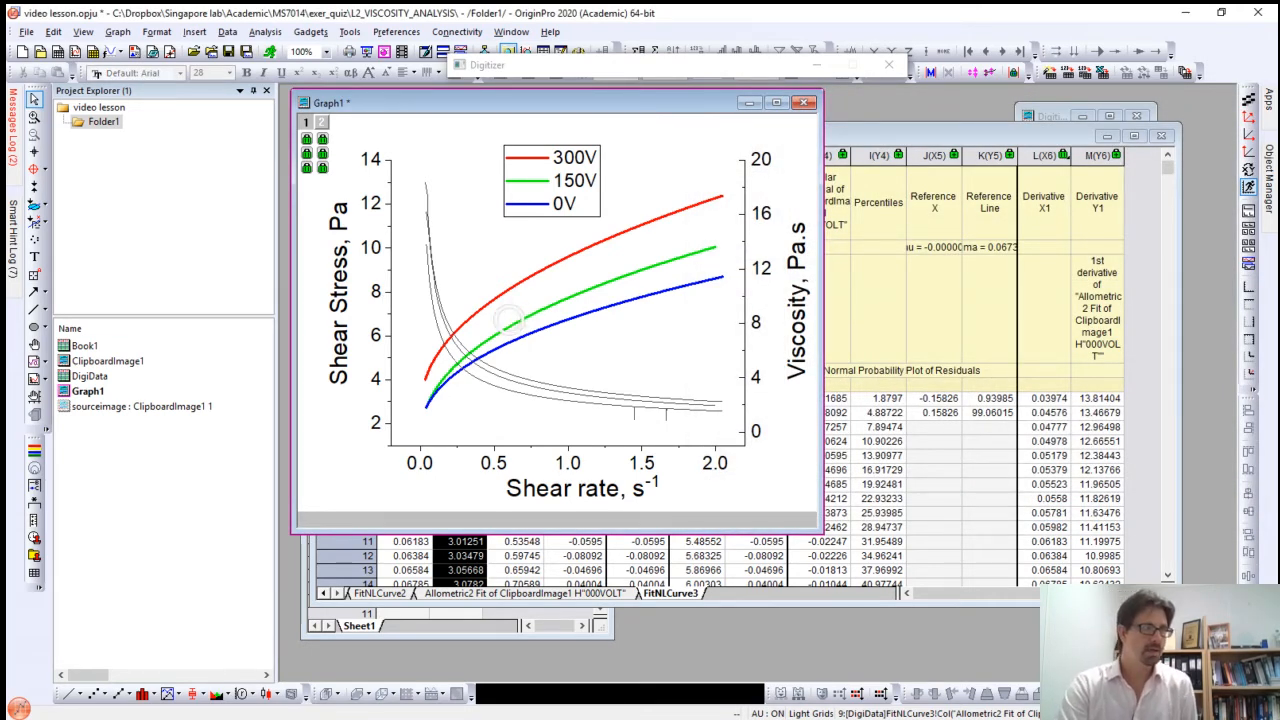
Step: Set the FitNLCurve3 derivative curve in the RightY layer to a line width of 4 and the color Blue
mouse_move(496, 384)
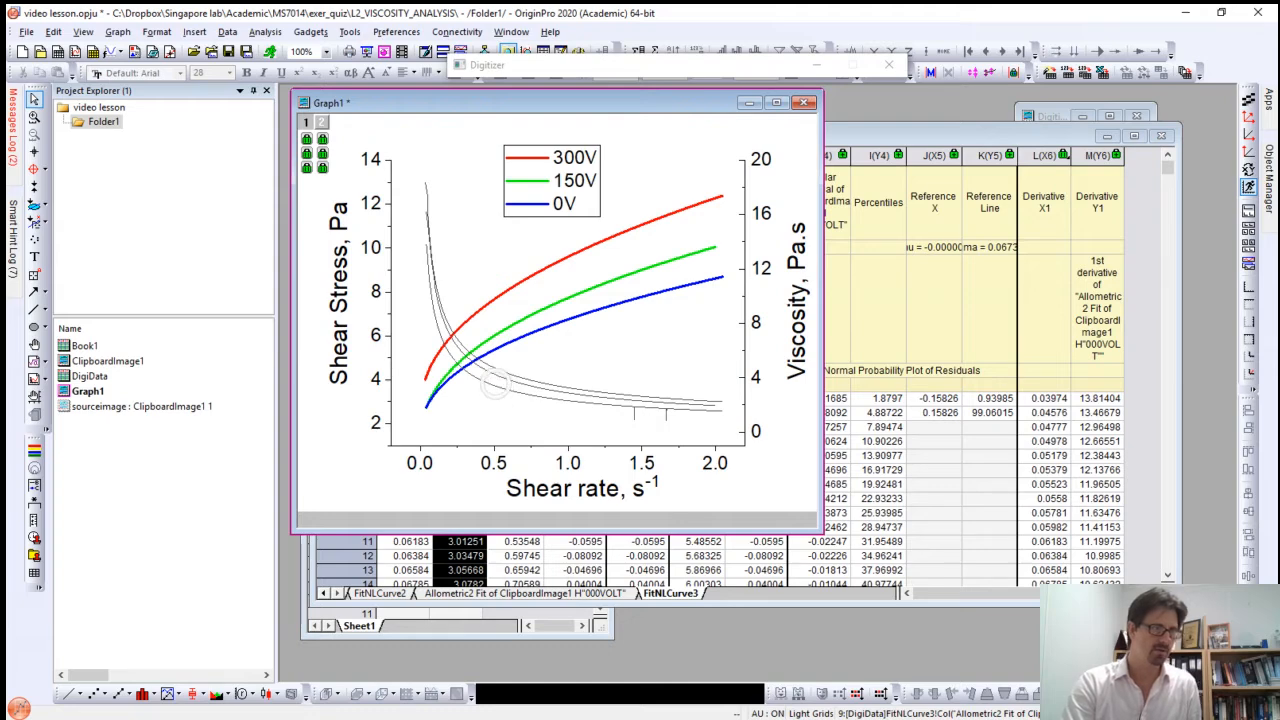
double_click(489, 384)
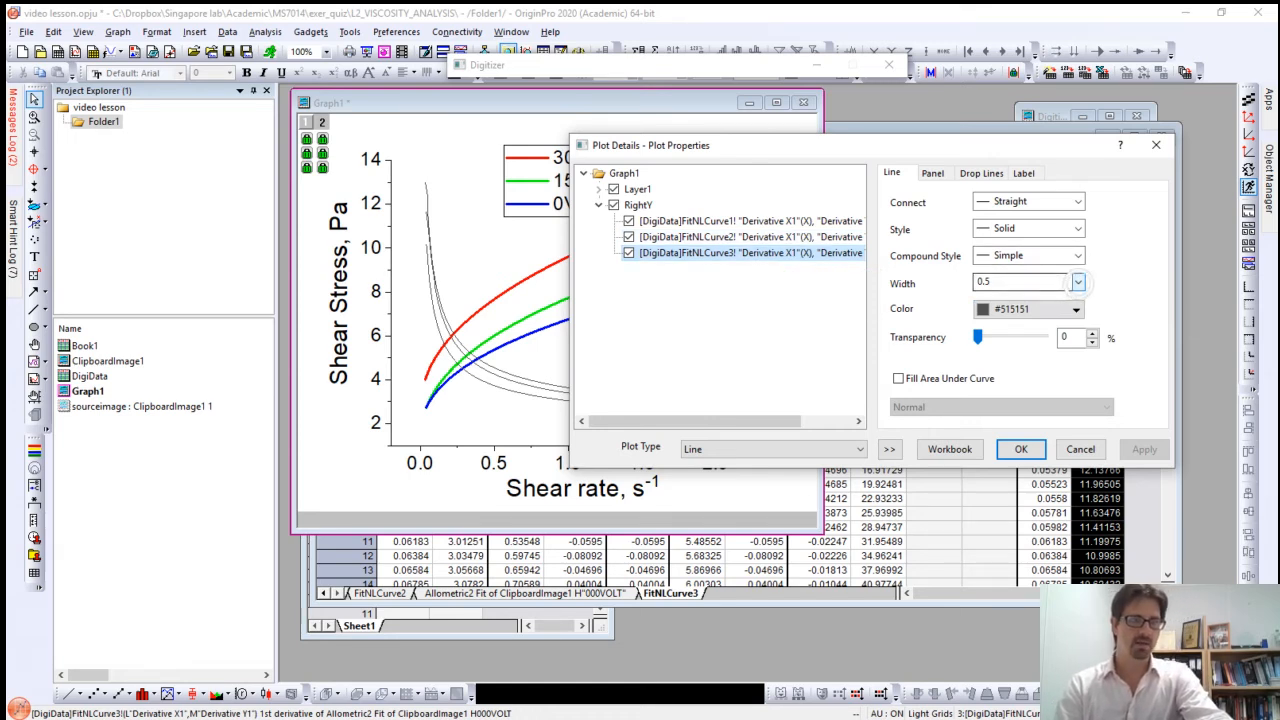
left_click(1078, 283)
key("Down")
key("Down")
key("Down")
key("Down")
key("Down")
key("Return")
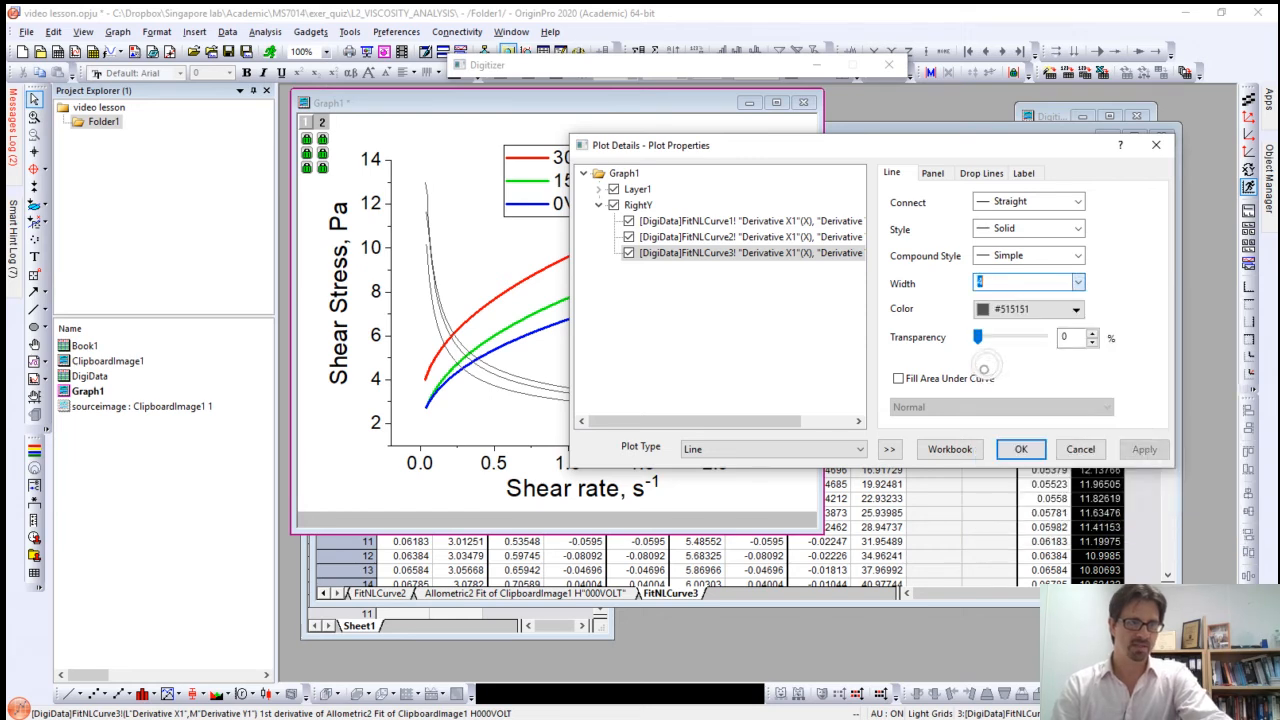
left_click(1075, 309)
left_click(1027, 371)
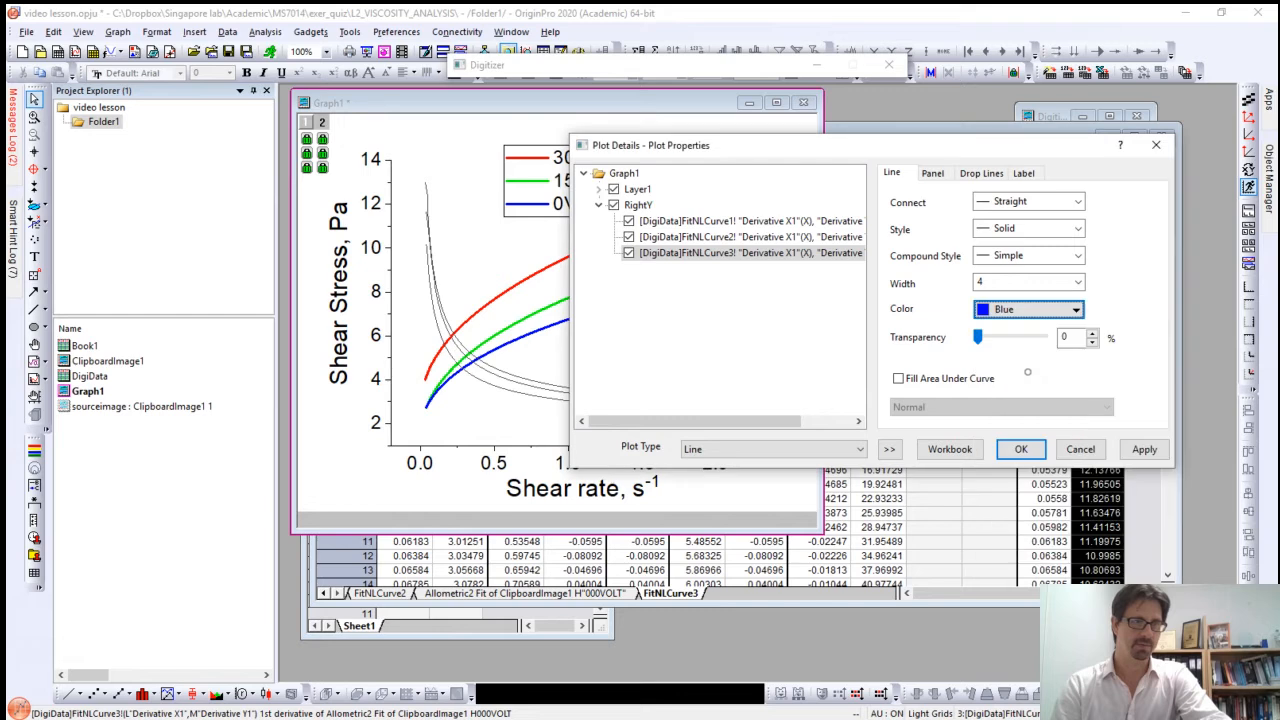
left_click(1144, 449)
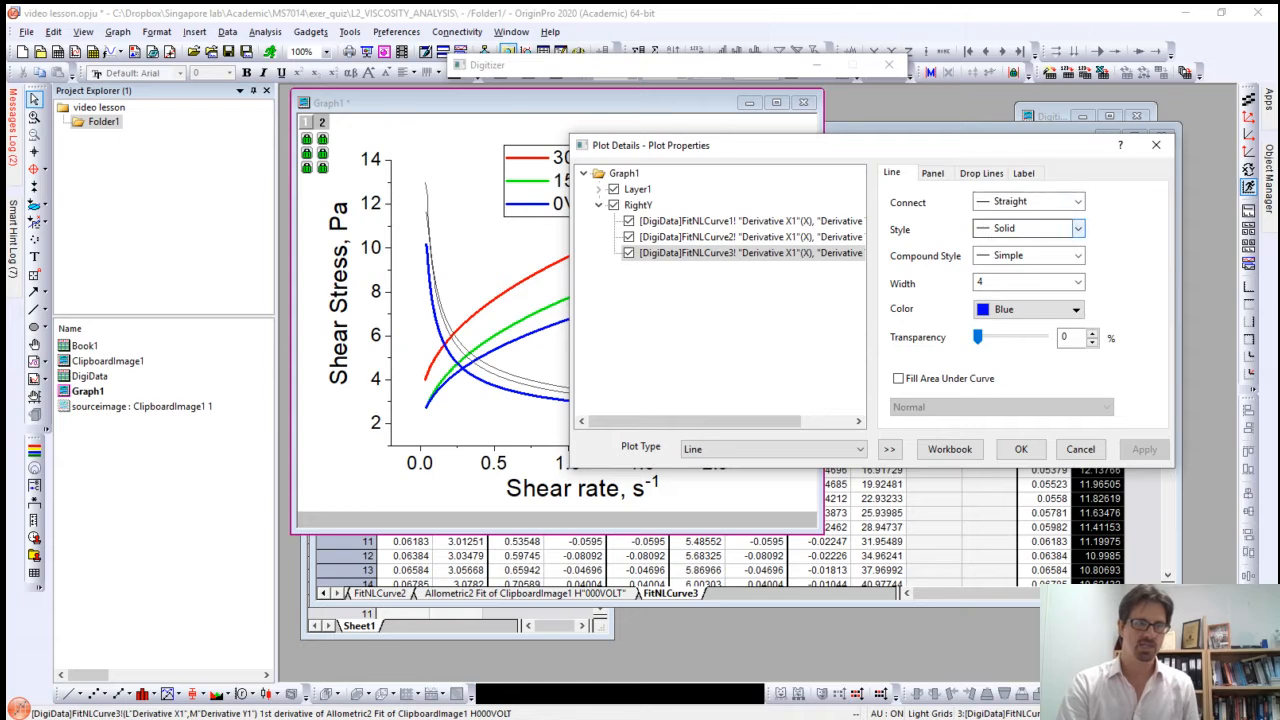
Step: Change the line style of the FitNLCurve3 derivative curve to Dash
left_click(1078, 228)
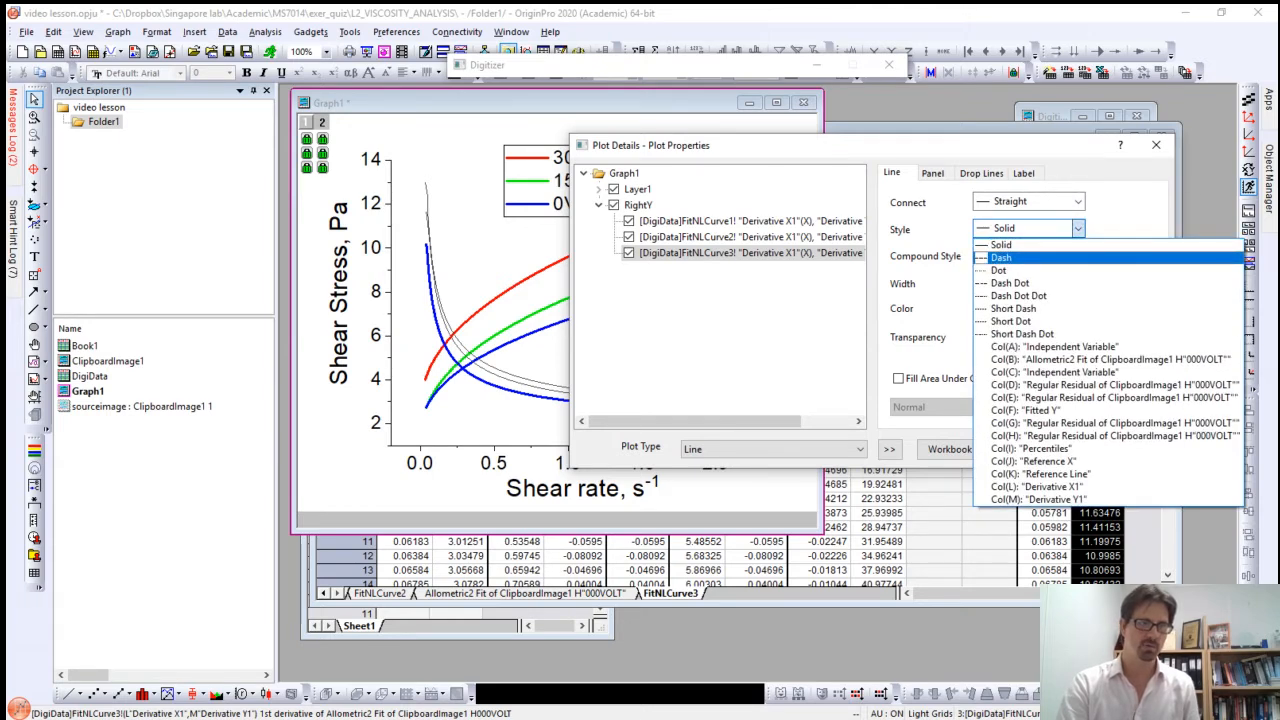
left_click(1001, 257)
left_click(1144, 449)
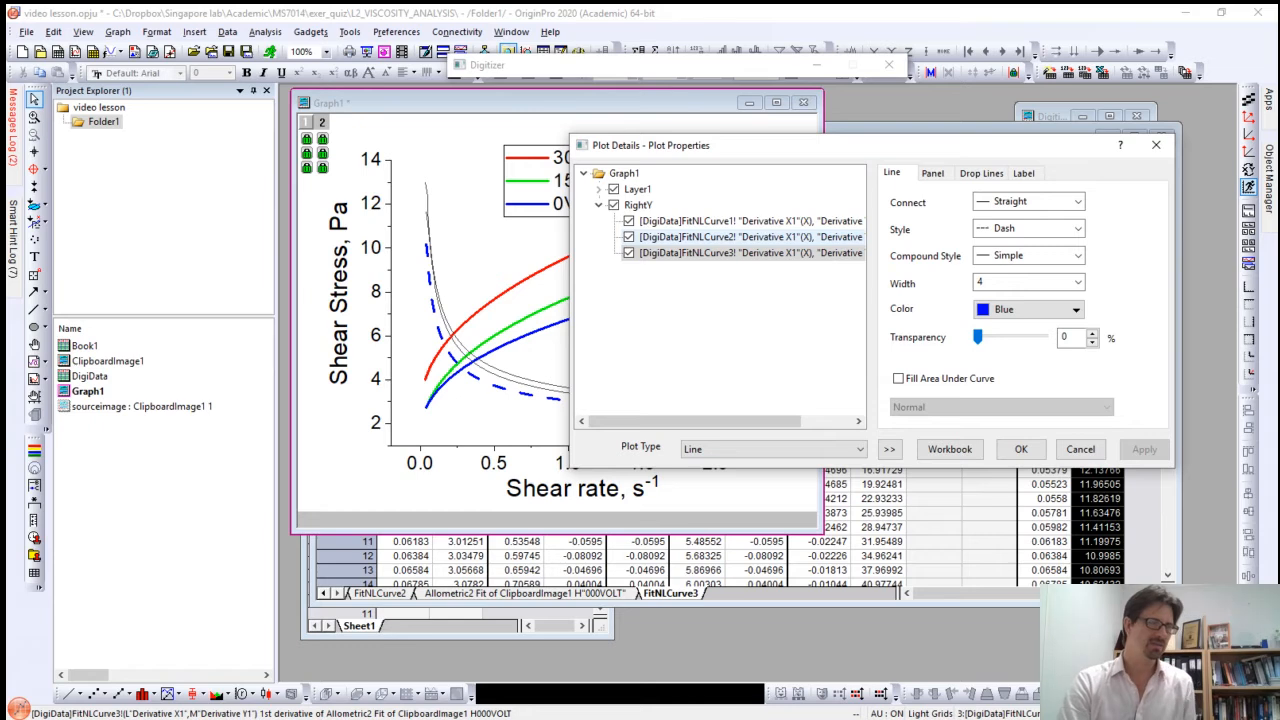
Step: Format the FitNLCurve2 derivative curve in the RightY layer as a Green line with width 4 and Dash style
left_click(790, 238)
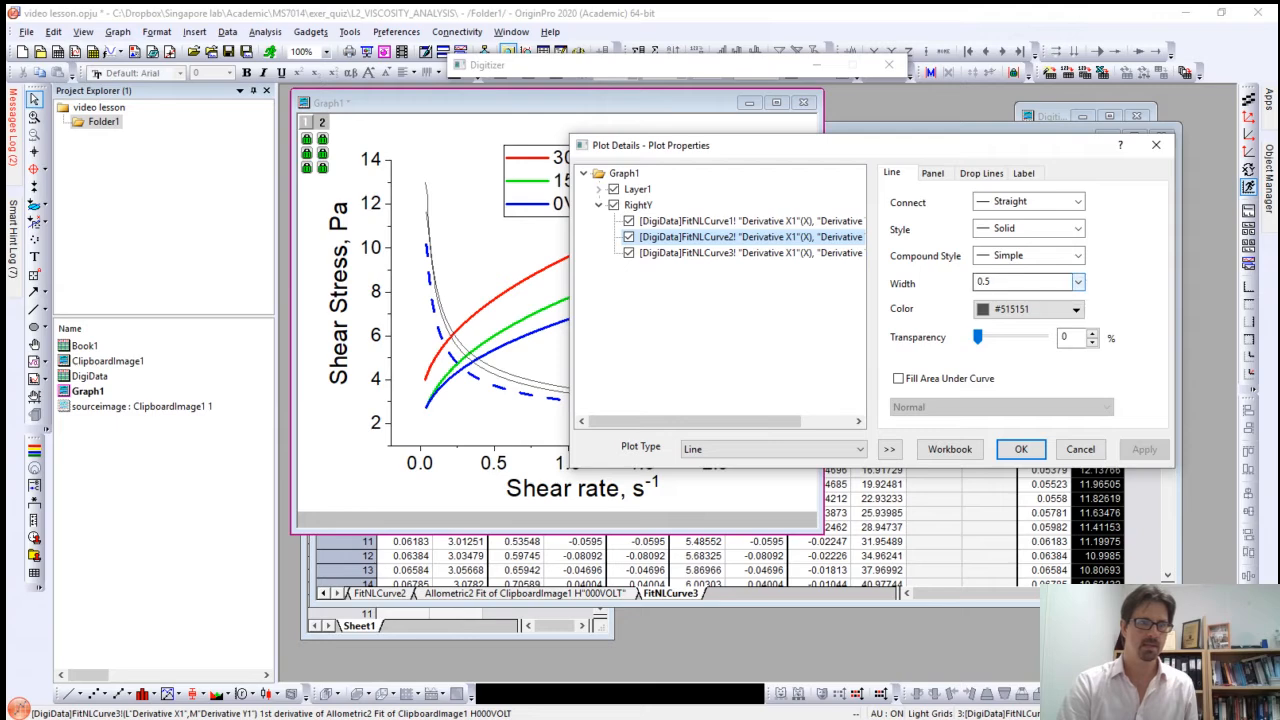
left_click(1078, 282)
left_click(978, 368)
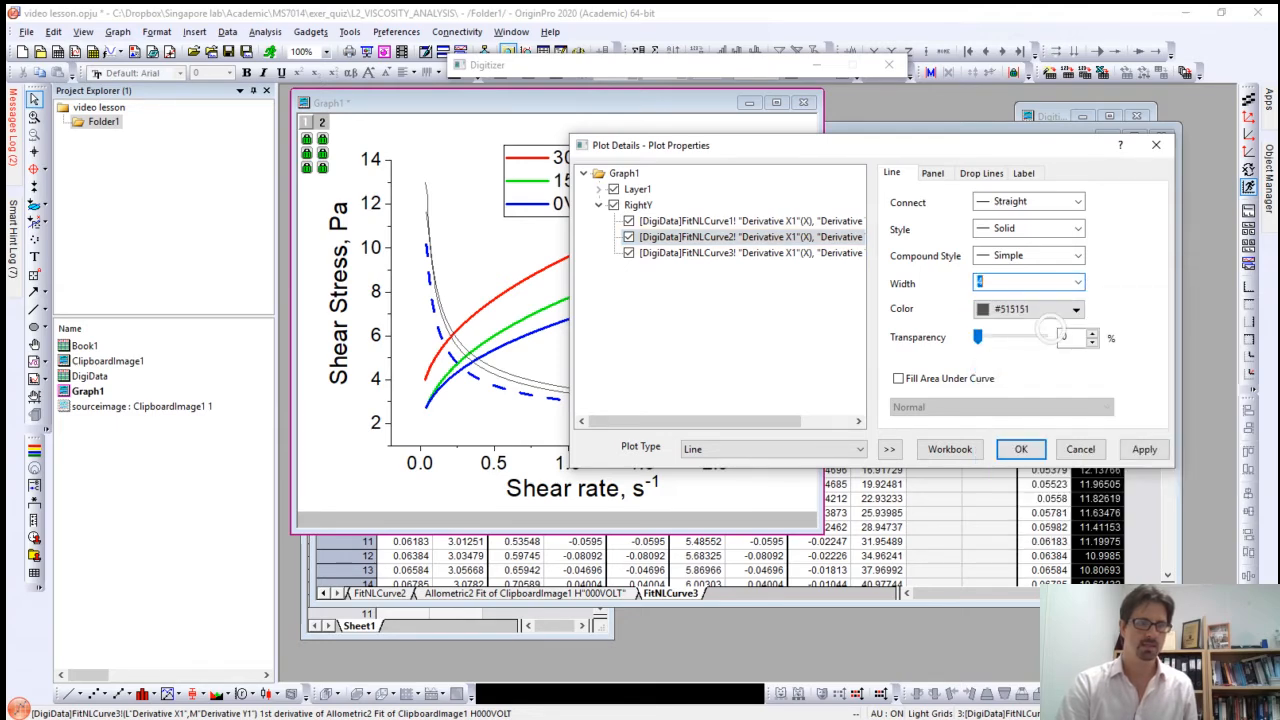
left_click(1076, 309)
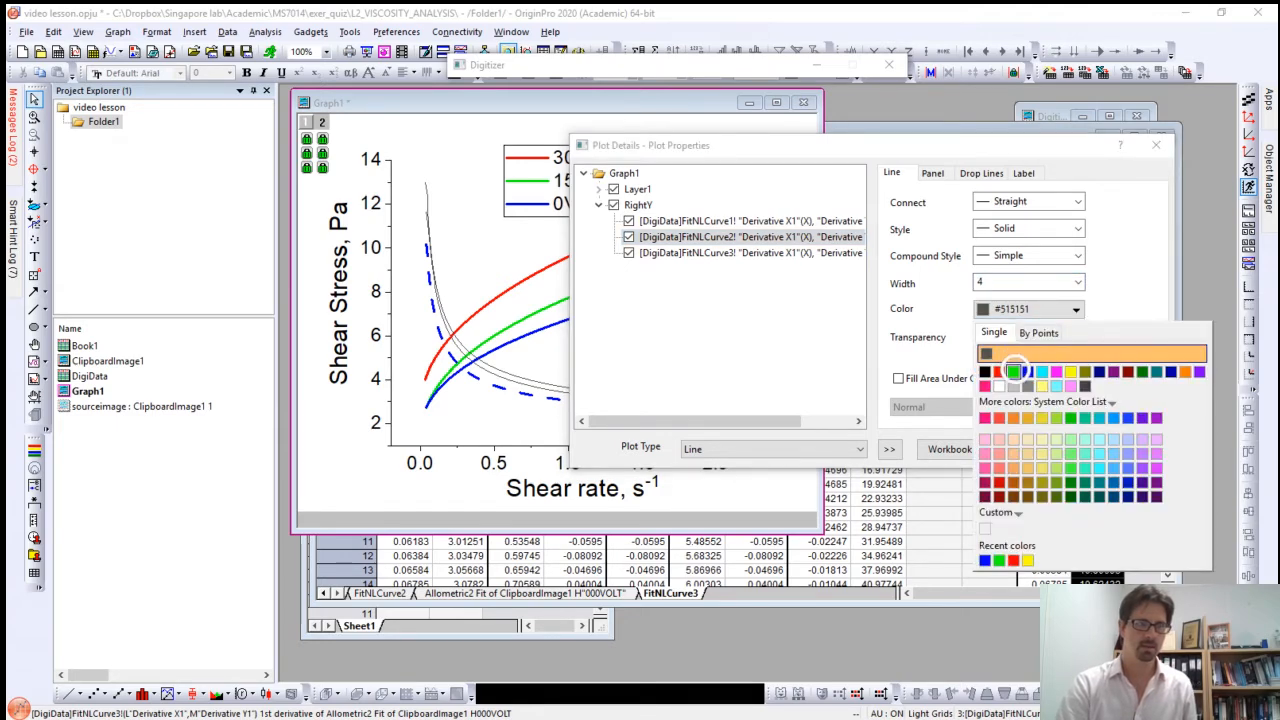
left_click(1013, 371)
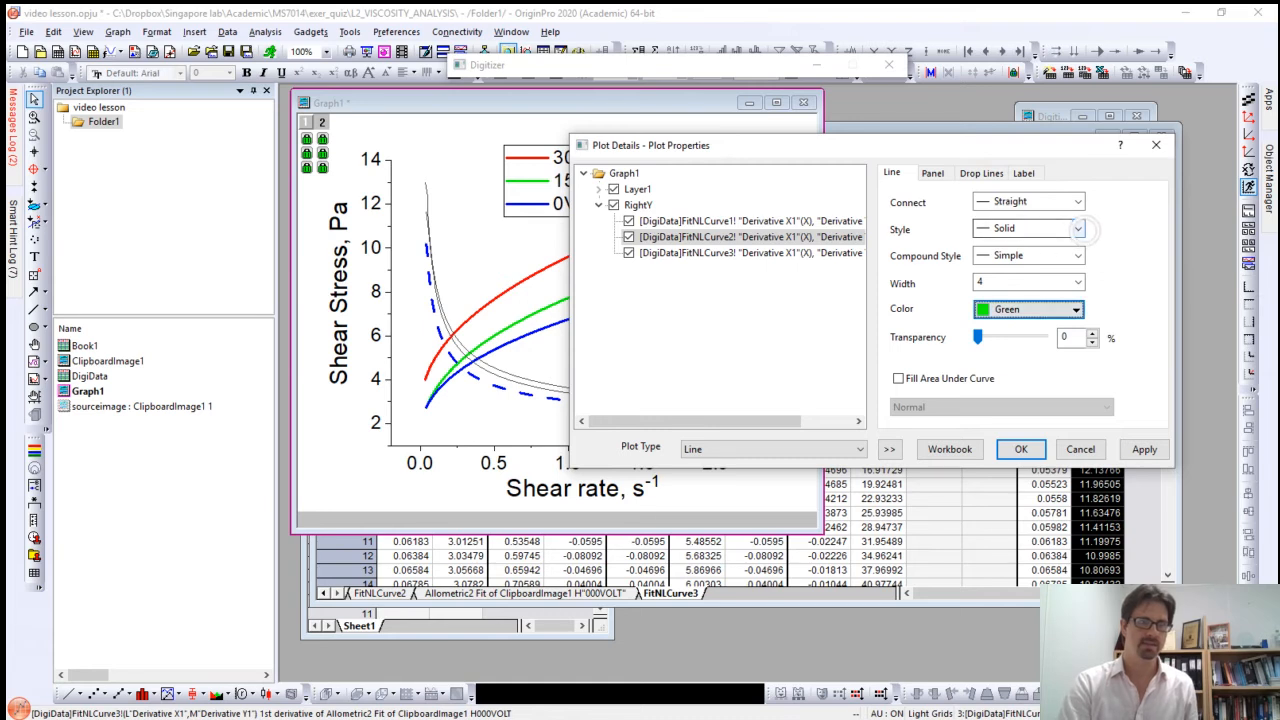
left_click(1078, 228)
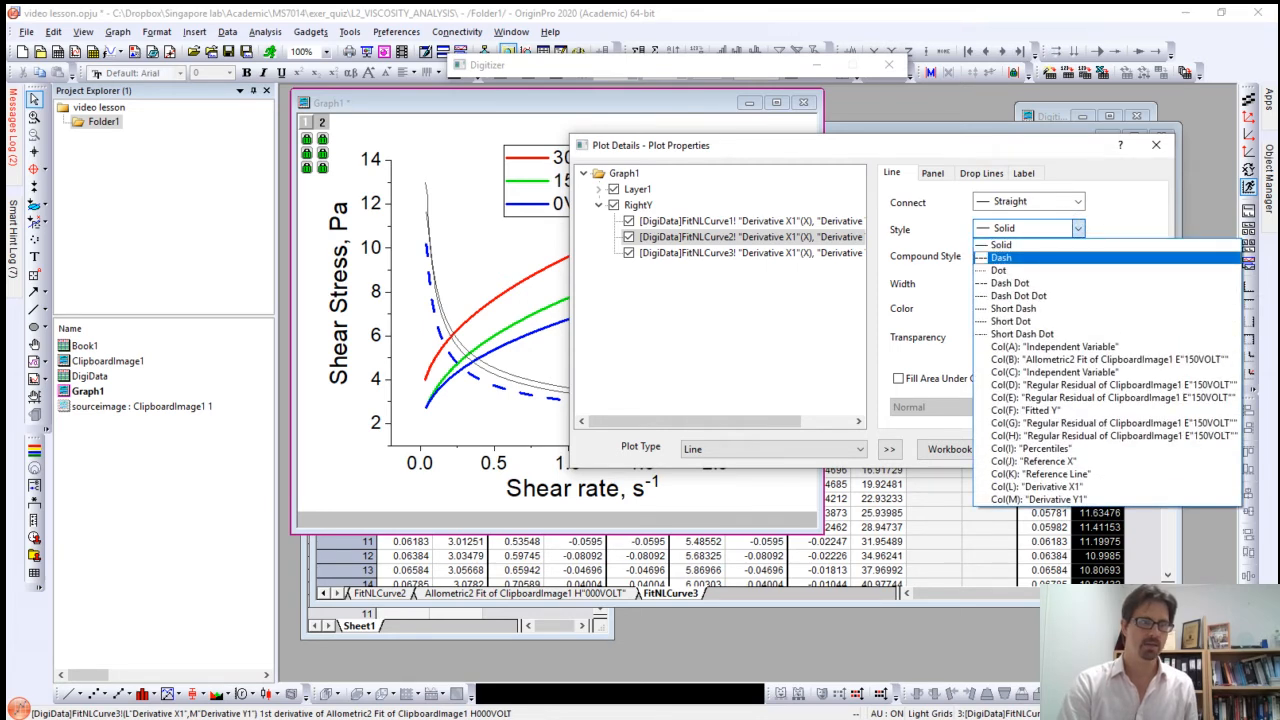
key("Return")
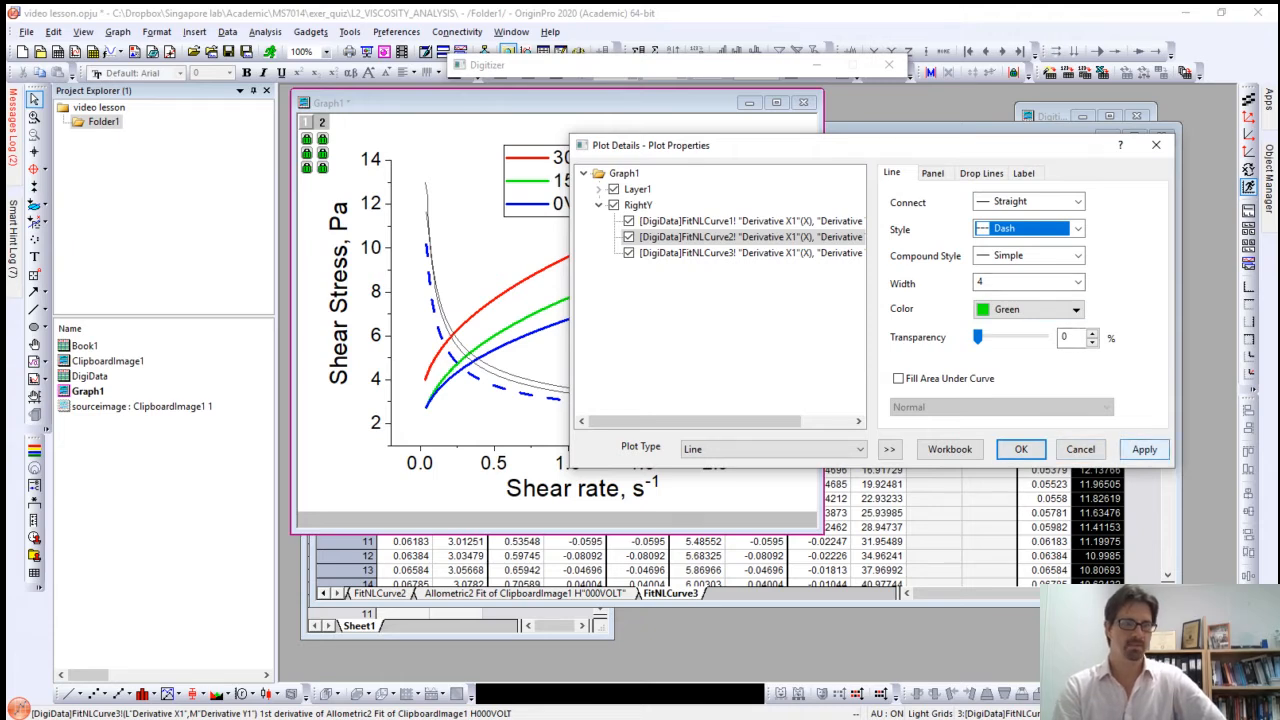
left_click(1144, 449)
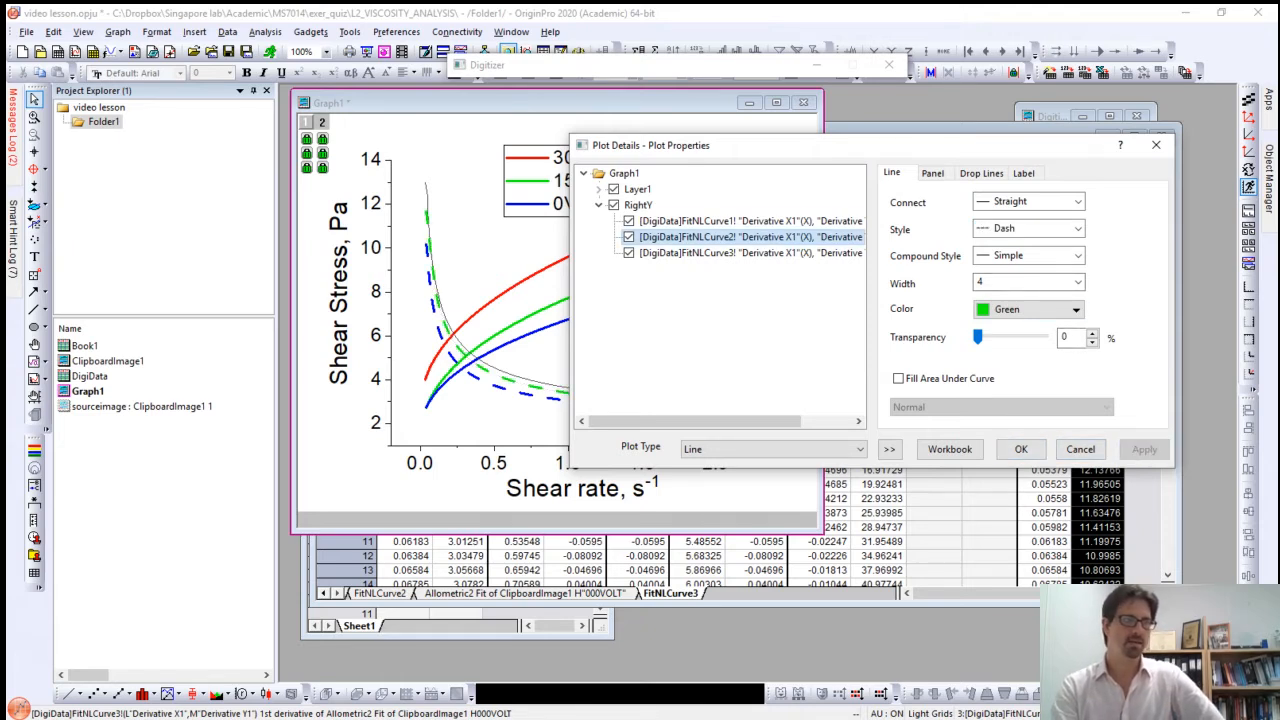
Step: Format the FitNLCurve1 derivative curve in the RightY layer as a Red line with width 4 and Dash style
left_click(780, 221)
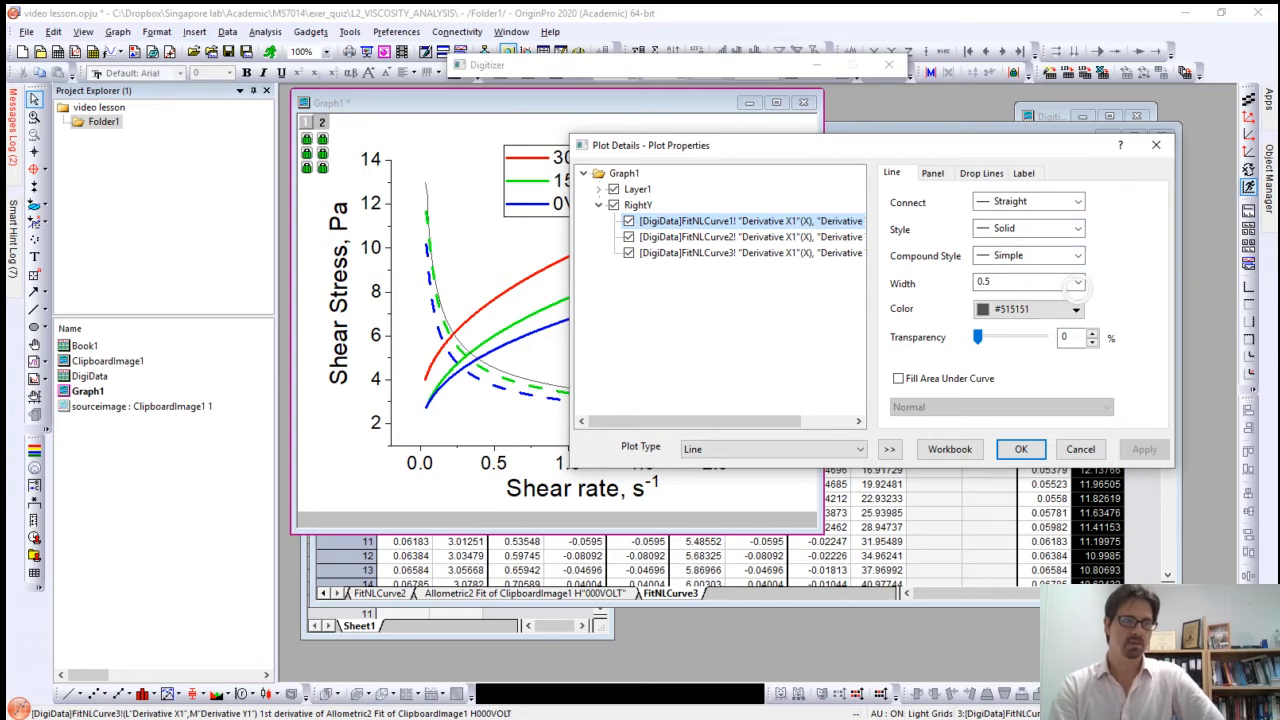
left_click(1079, 284)
left_click(996, 372)
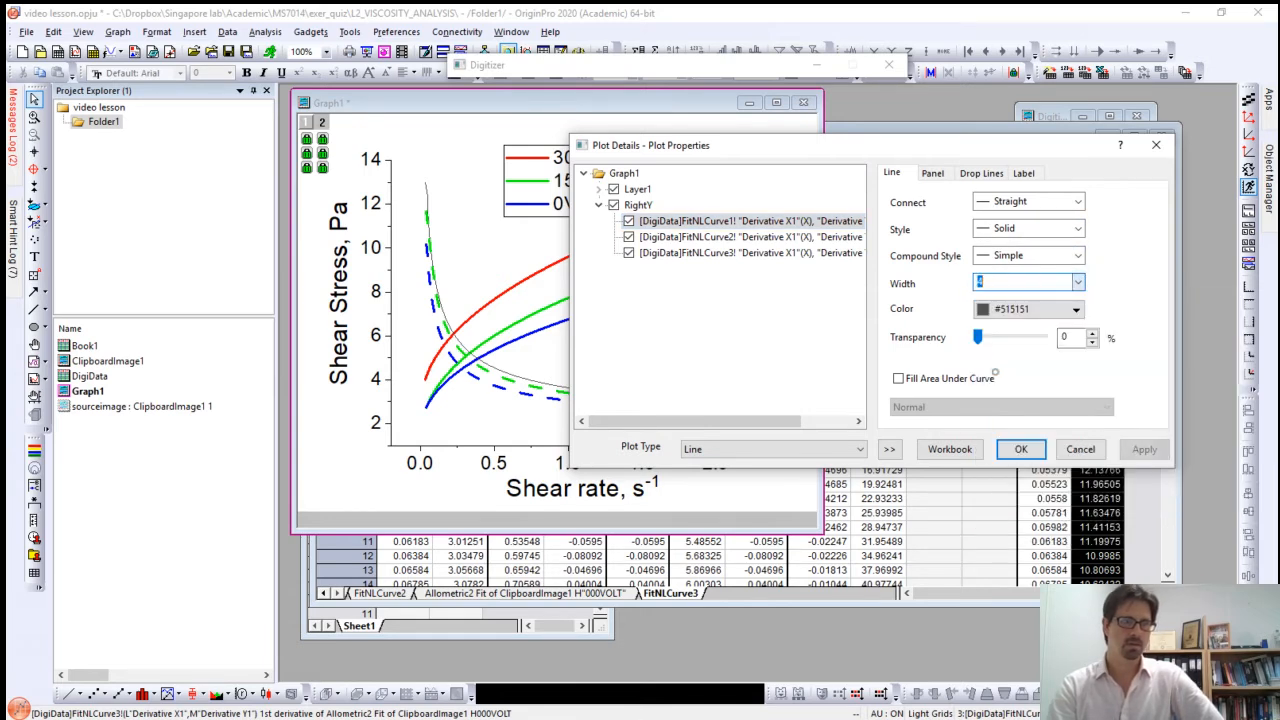
left_click(1076, 309)
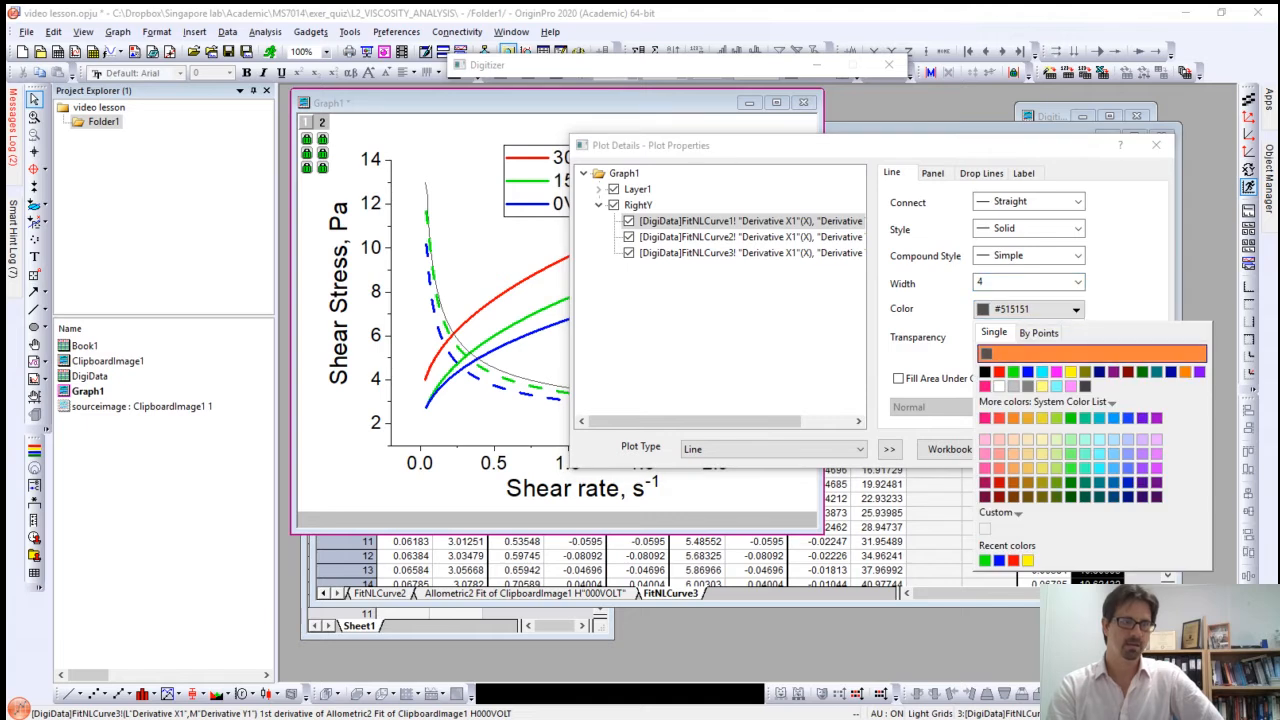
left_click(999, 372)
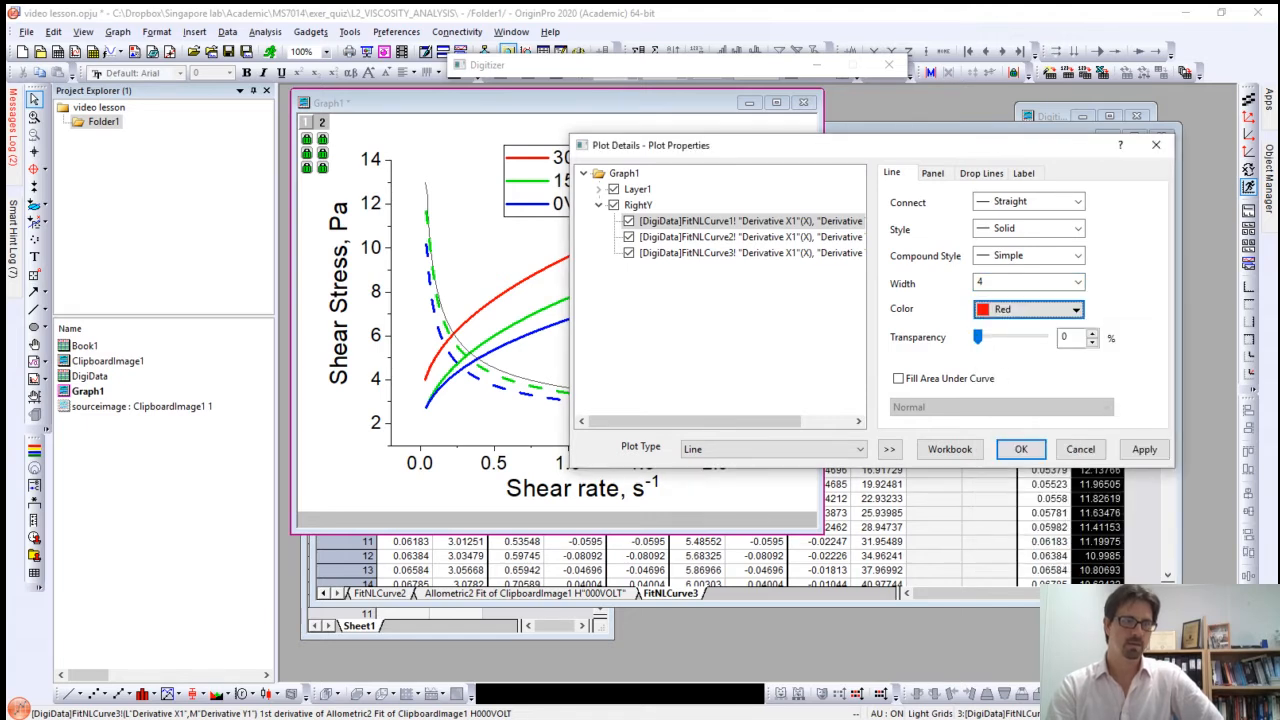
left_click(1078, 229)
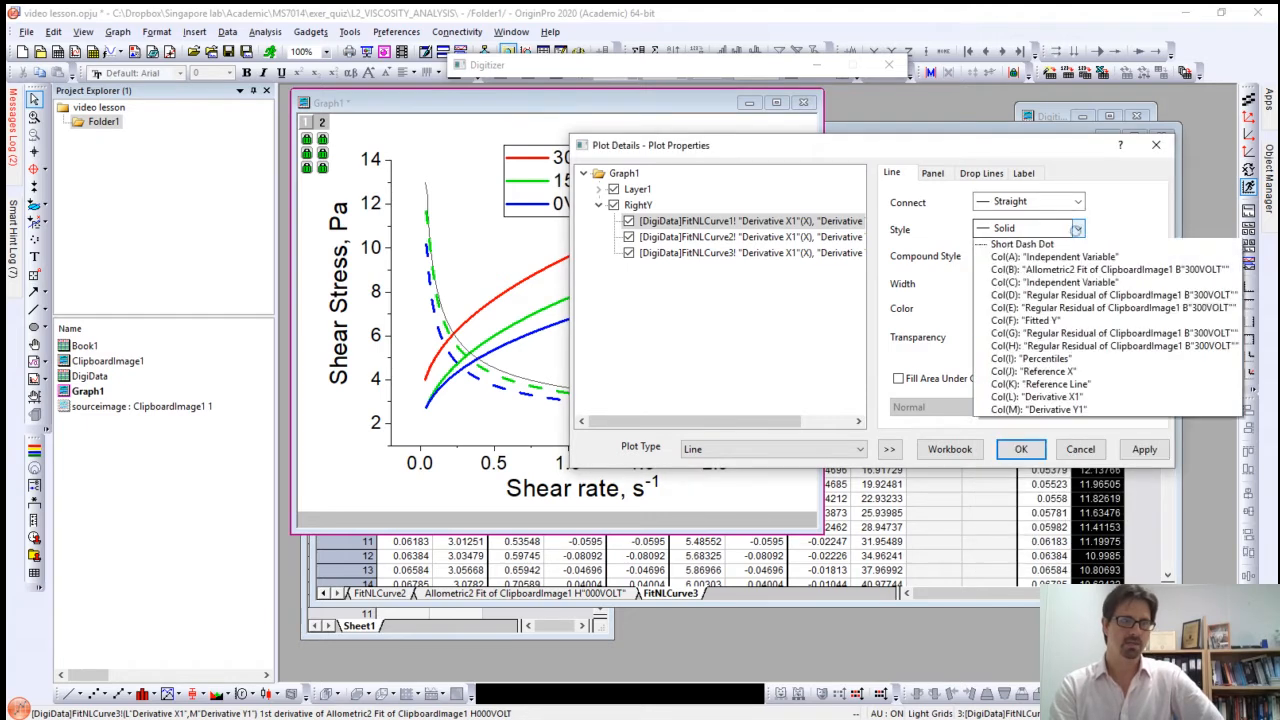
left_click(1010, 260)
left_click(1144, 449)
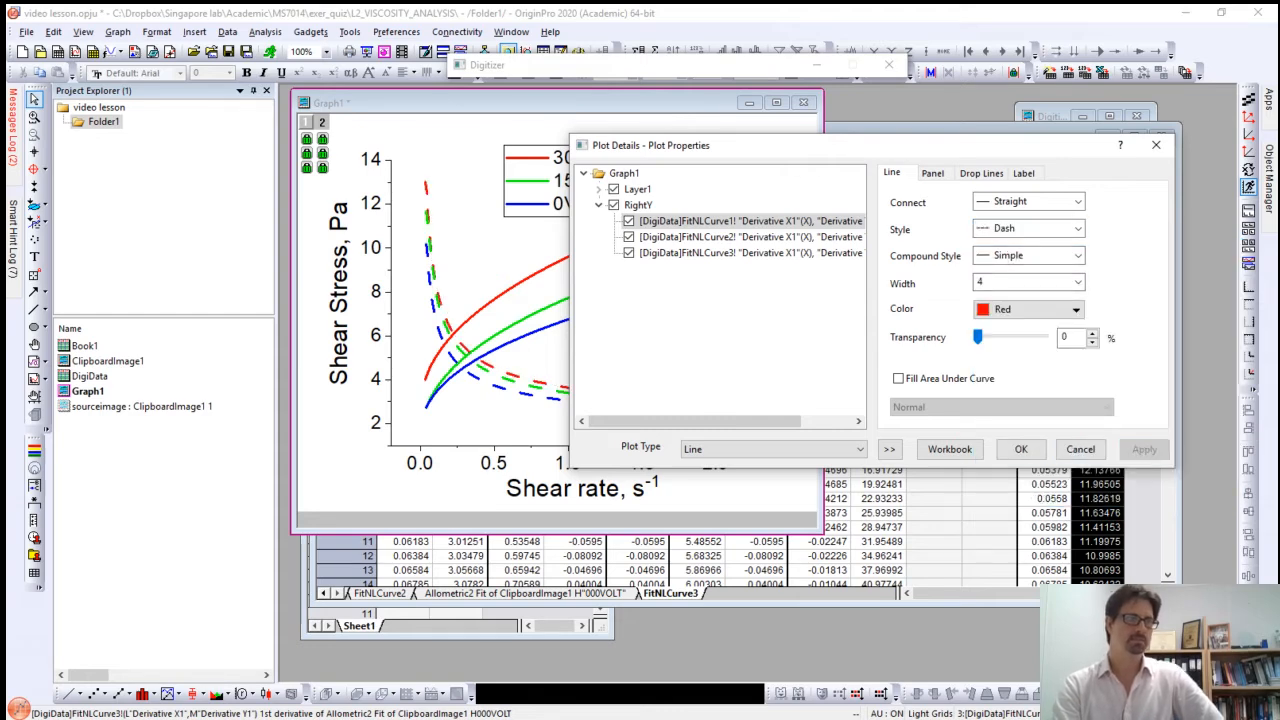
mouse_move(790, 148)
left_mouse_down()
mouse_move(900, 209)
mouse_move(934, 306)
mouse_move(768, 157)
left_mouse_up()
left_click(998, 457)
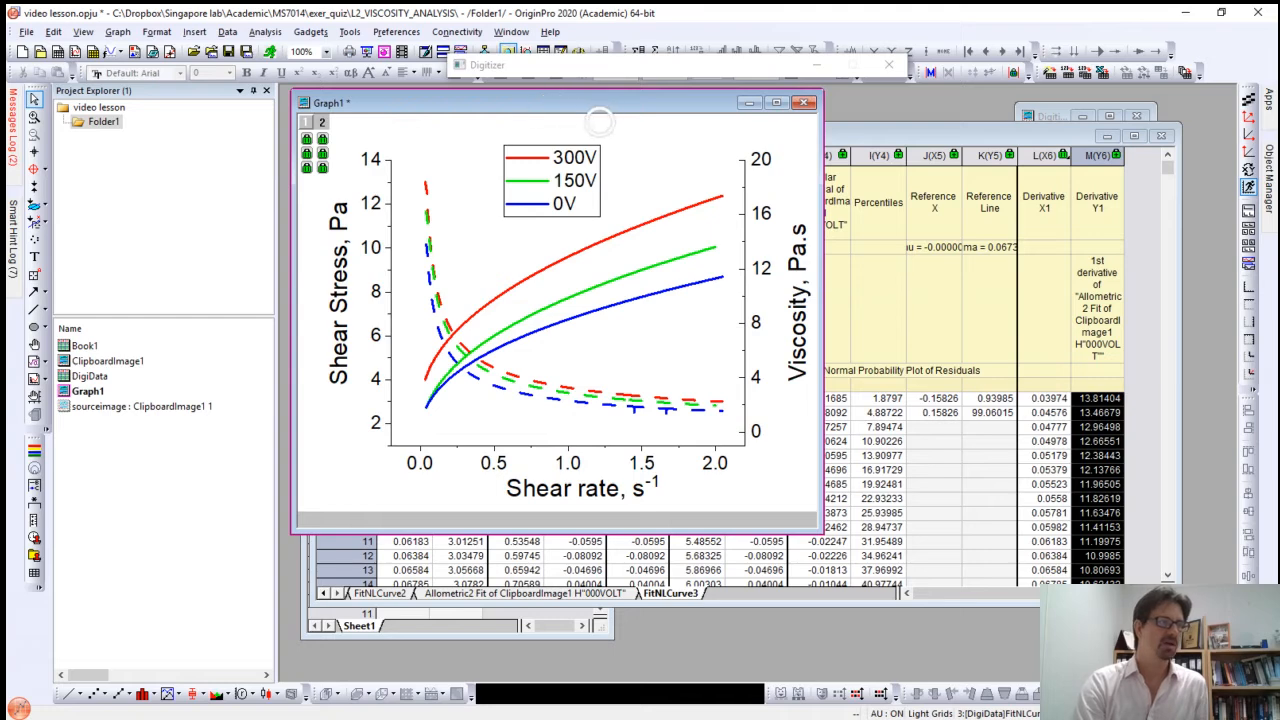
Step: Append "(line)" to the "Shear Stress, Pa" axis title and nudge the title slightly toward the axis
left_click_drag(552, 104, 623, 130)
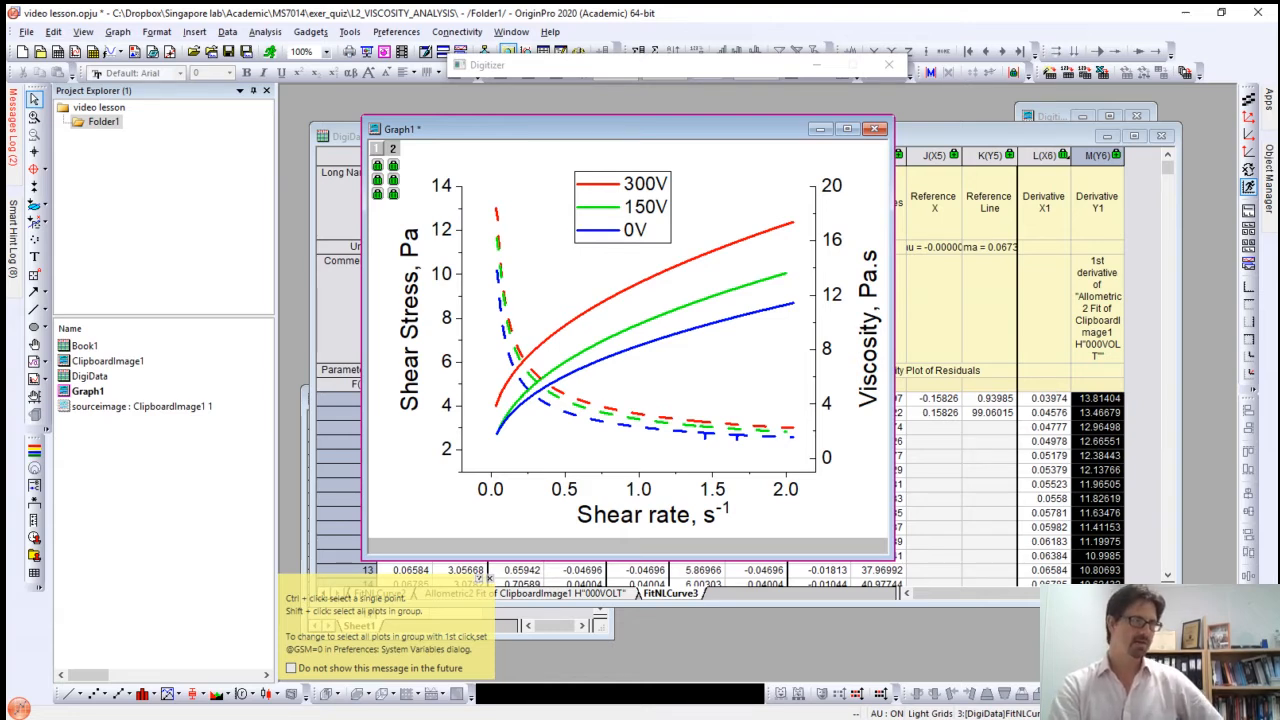
left_click(410, 310)
double_click(410, 310)
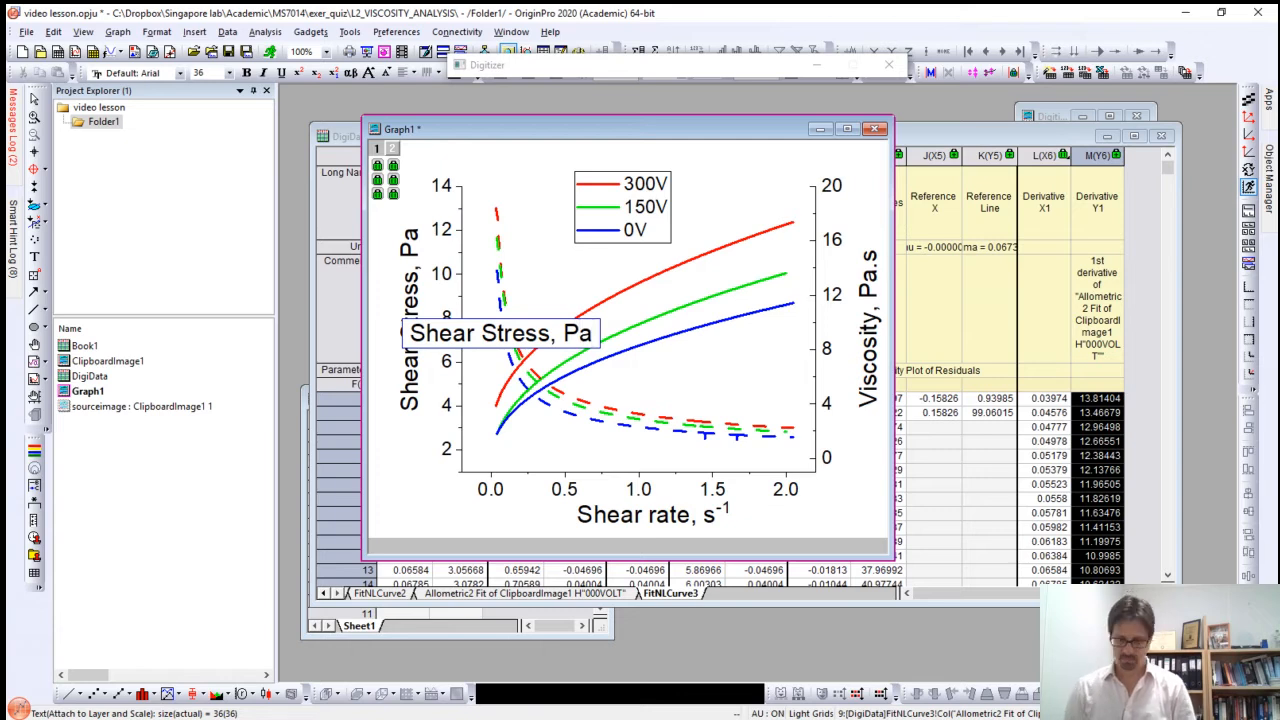
type("(line")
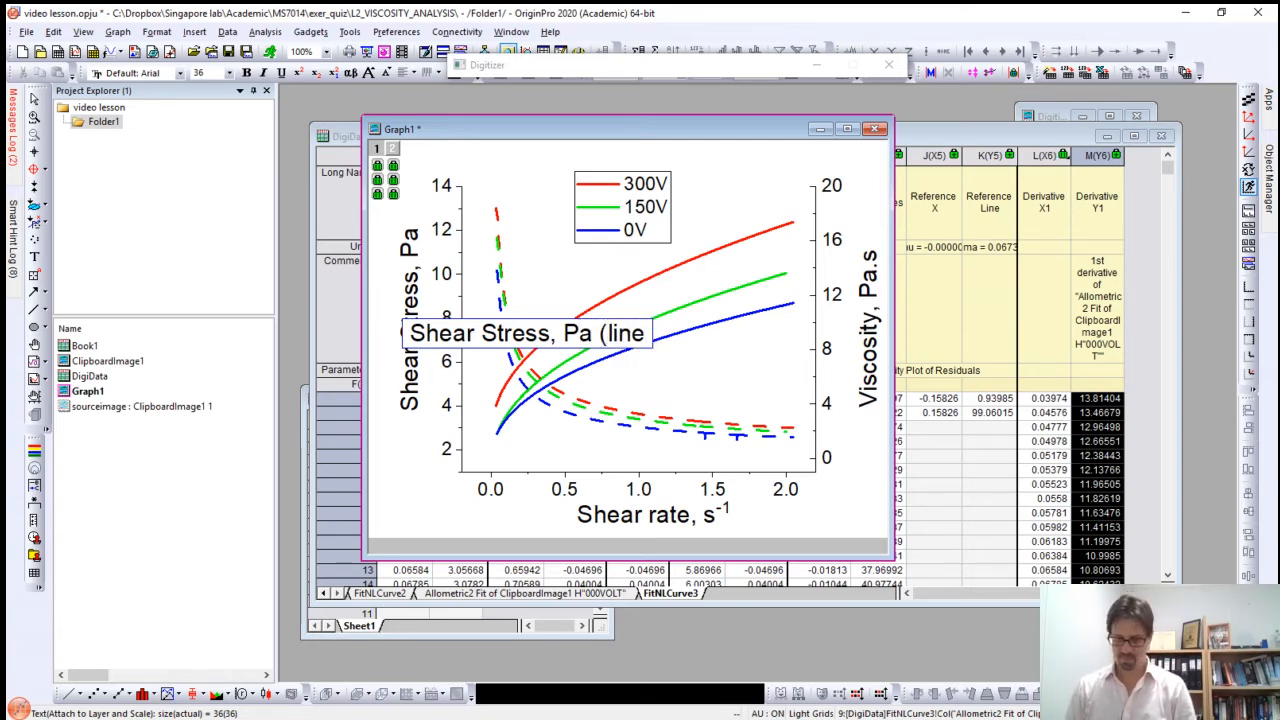
type(")")
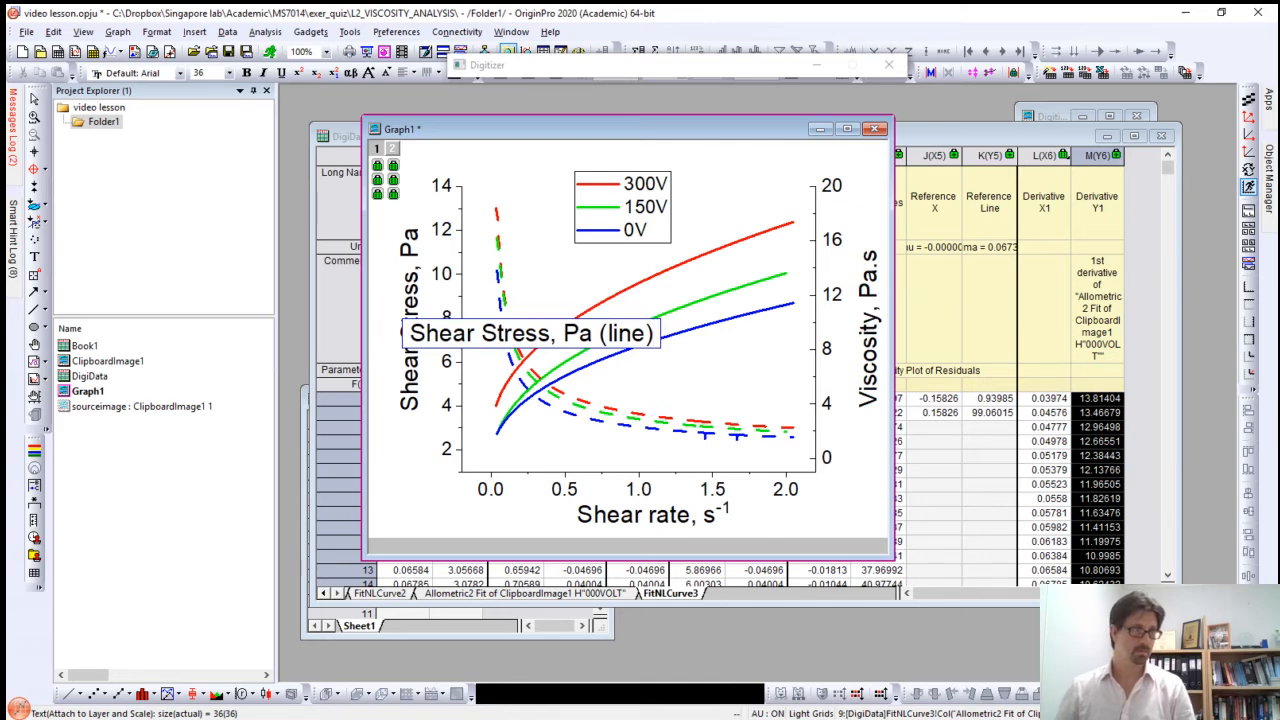
left_click(425, 495)
left_click_drag(409, 320, 415, 320)
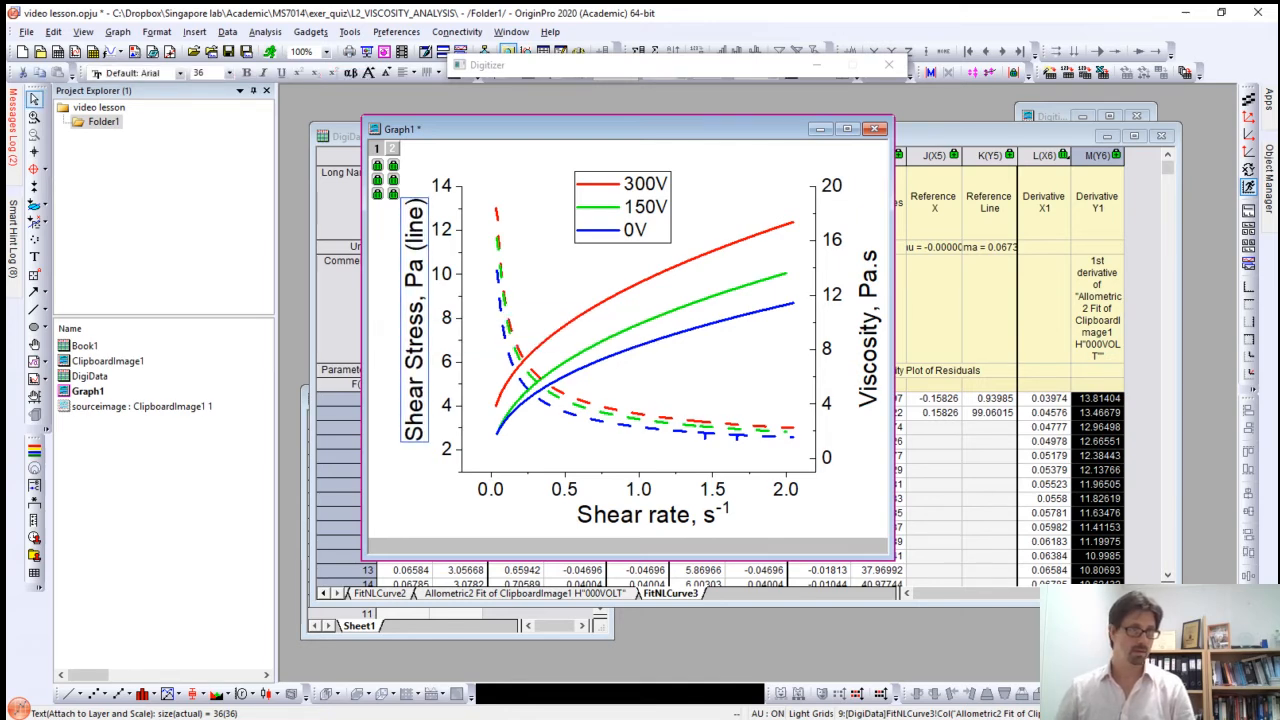
Step: Append "(dash)" to the "Viscosity, Pa.s" axis title and shift the title slightly to fit beside the axis
double_click(869, 329)
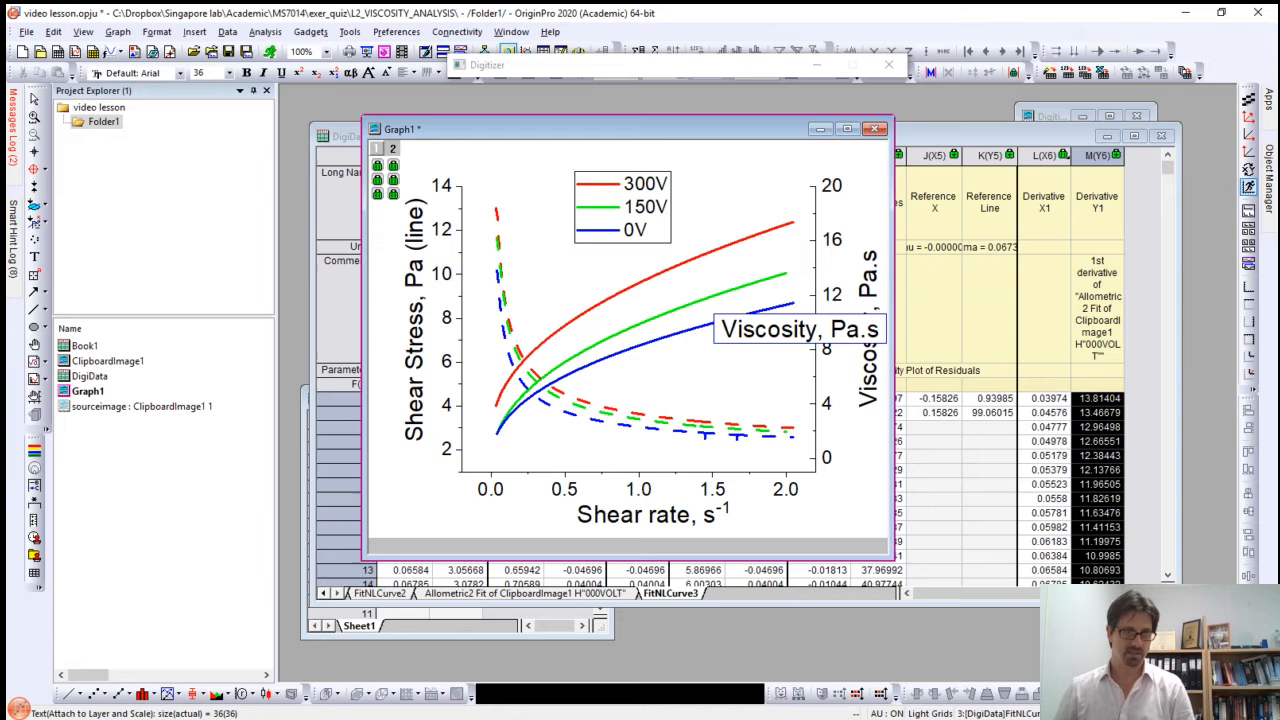
type("(da")
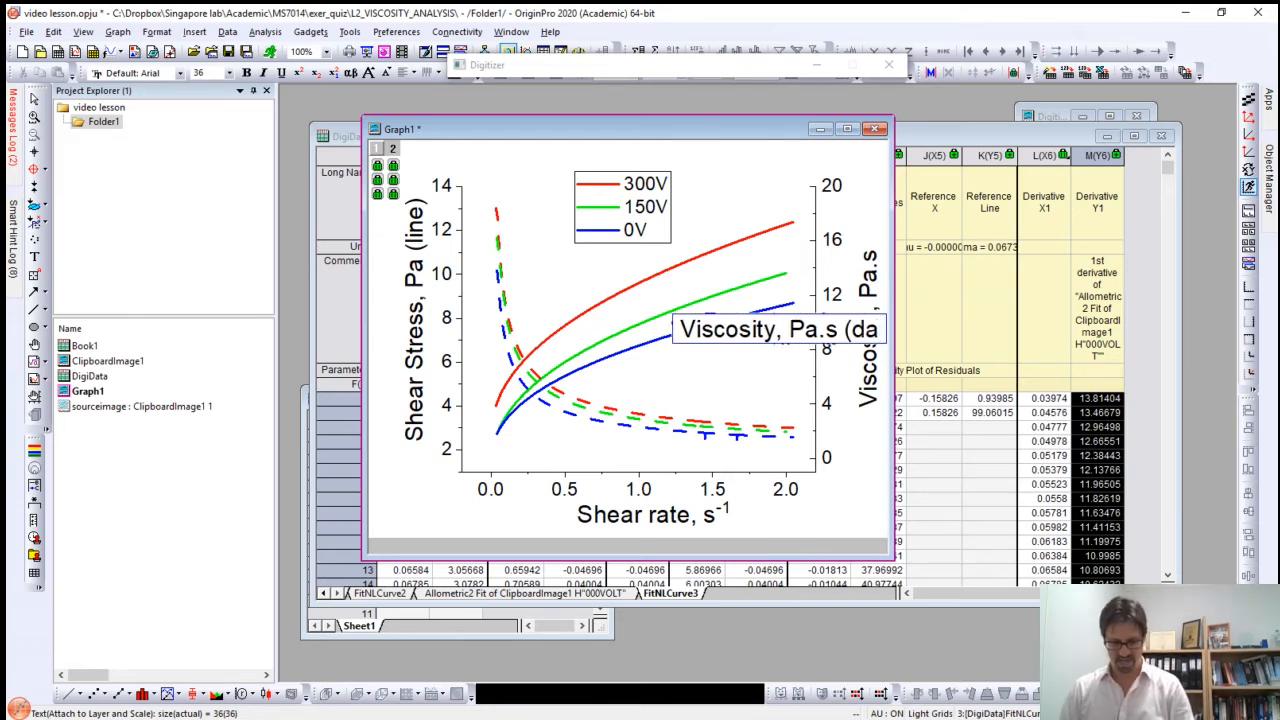
type("sh)")
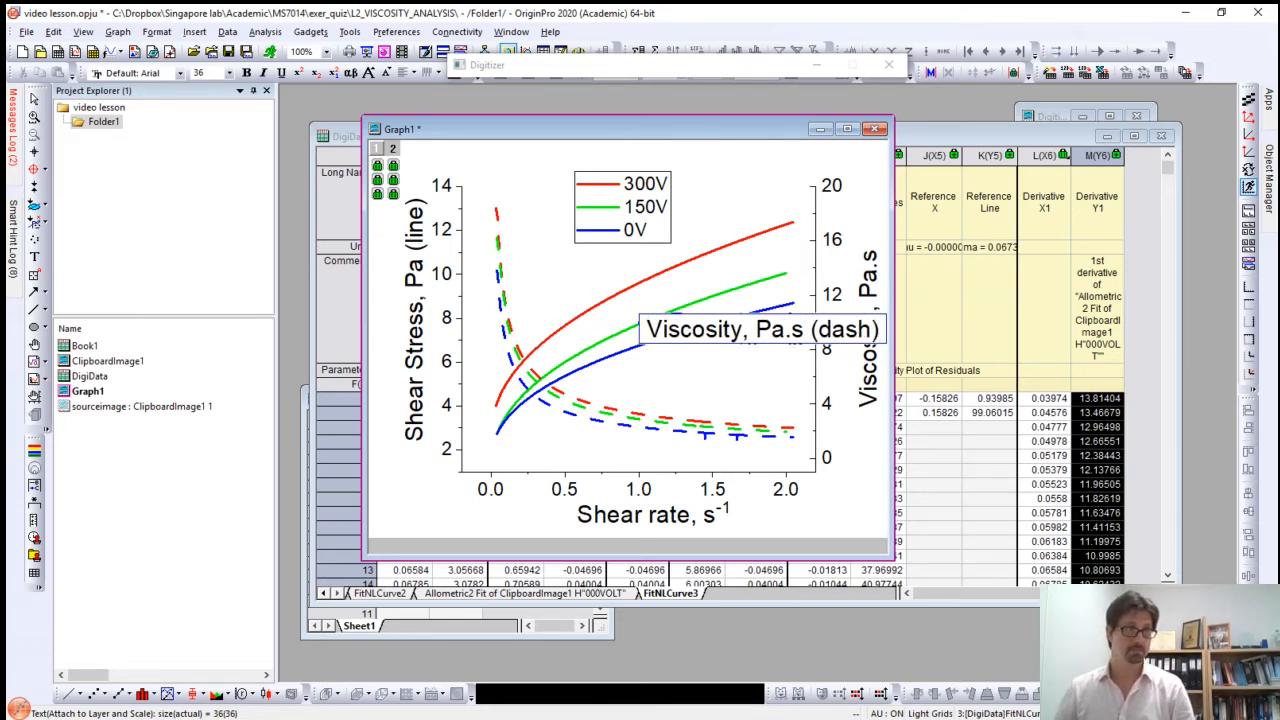
key("Escape")
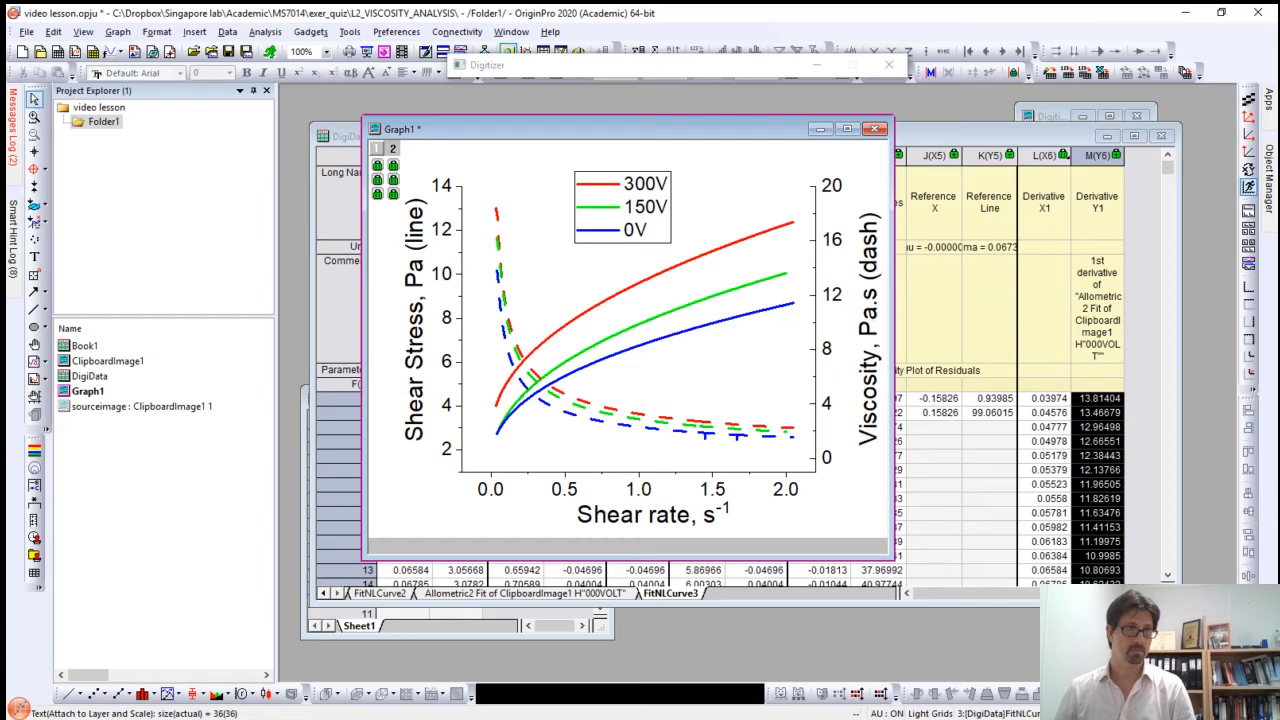
left_click_drag(869, 286, 866, 280)
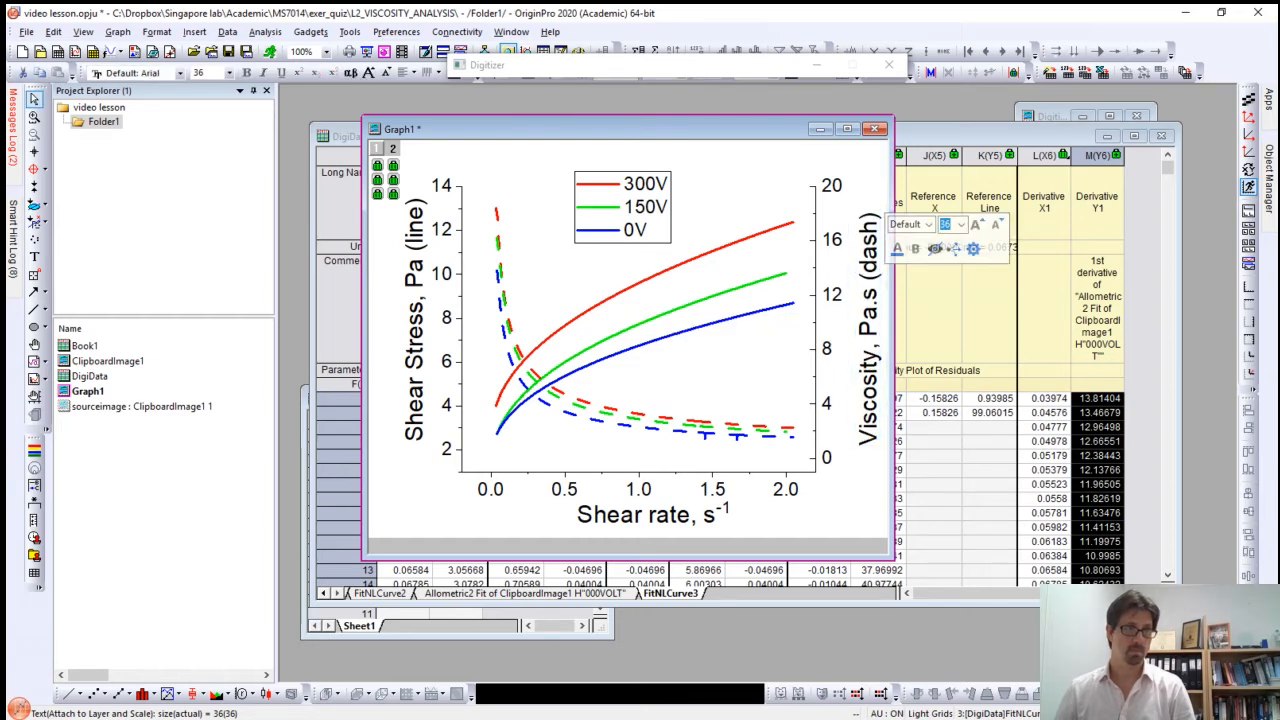
Step: Move the 300V/150V/0V legend closer to the shear stress axis, above the solid curves
left_click(648, 230)
left_click_drag(648, 230, 584, 237)
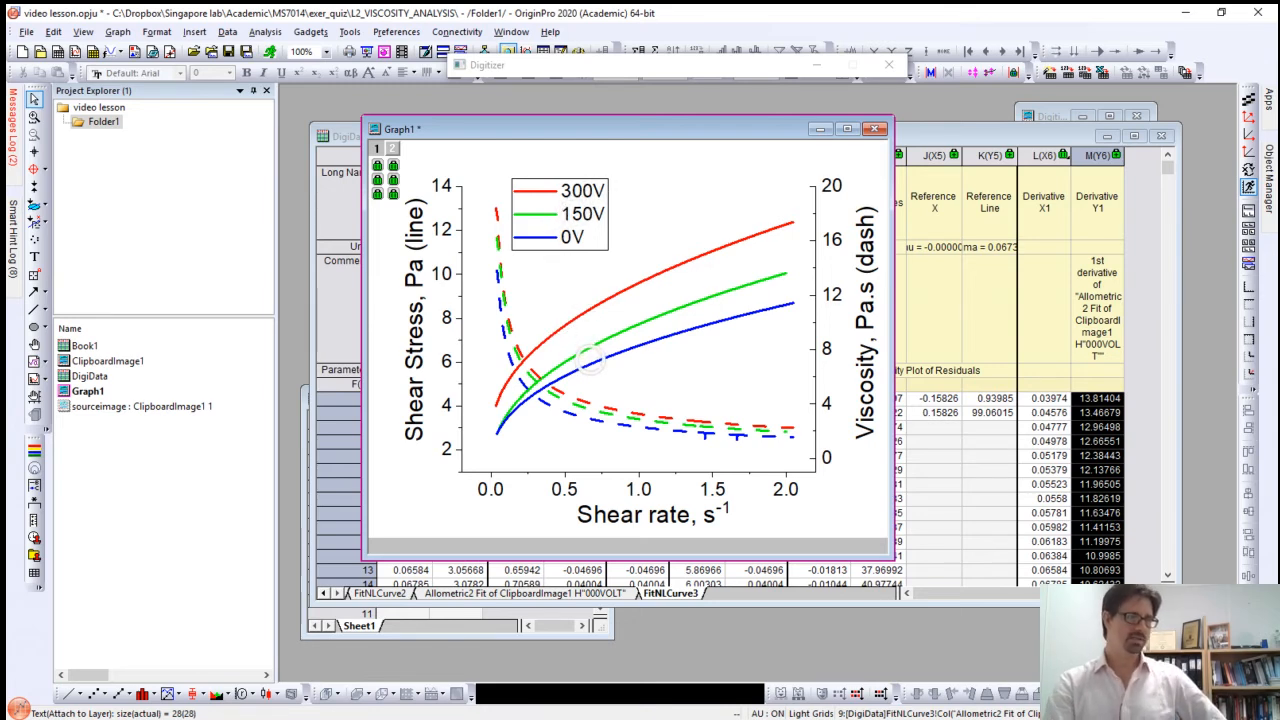
mouse_move(590, 372)
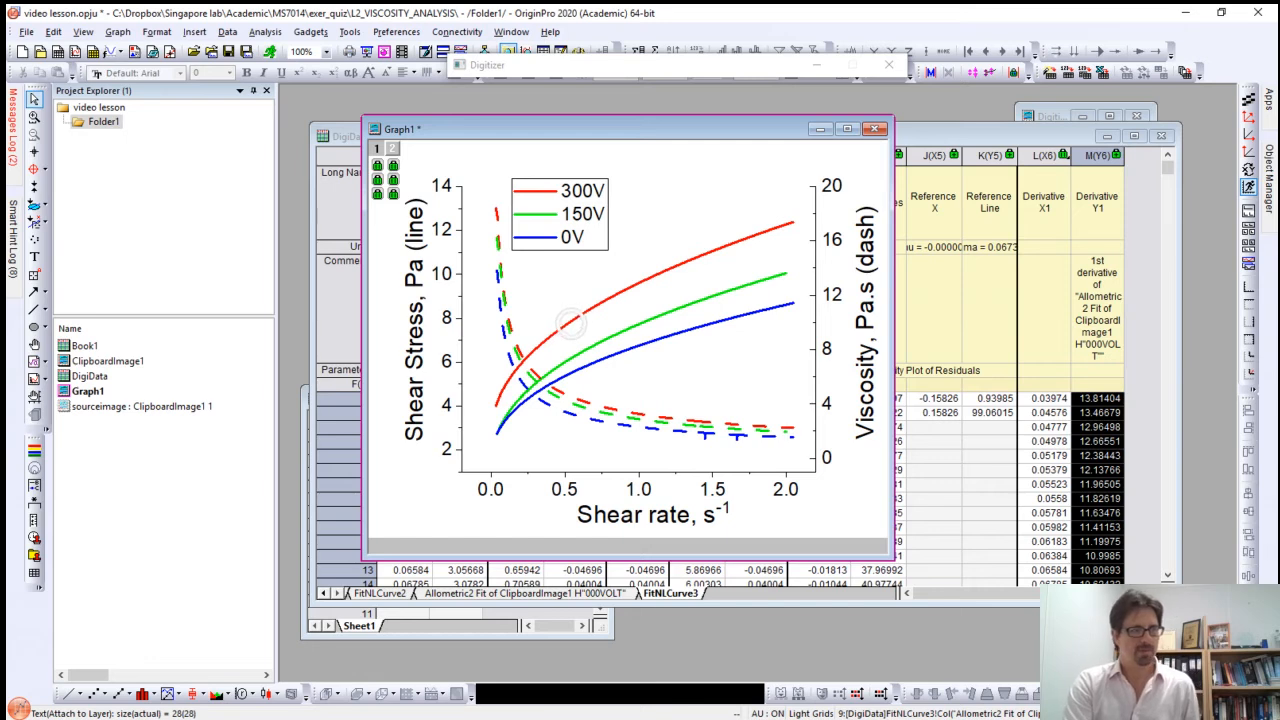
mouse_move(571, 332)
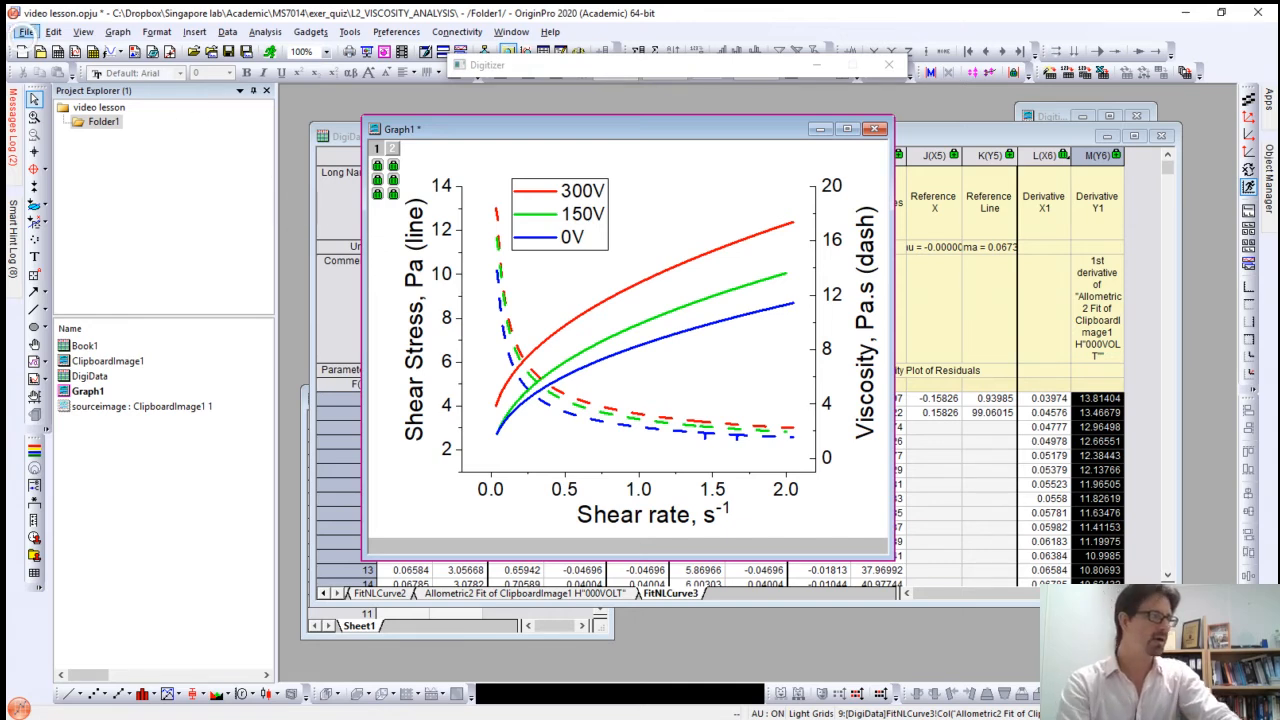
Step: Open the graph export settings and keep Active Page as the graph selection
left_click(28, 31)
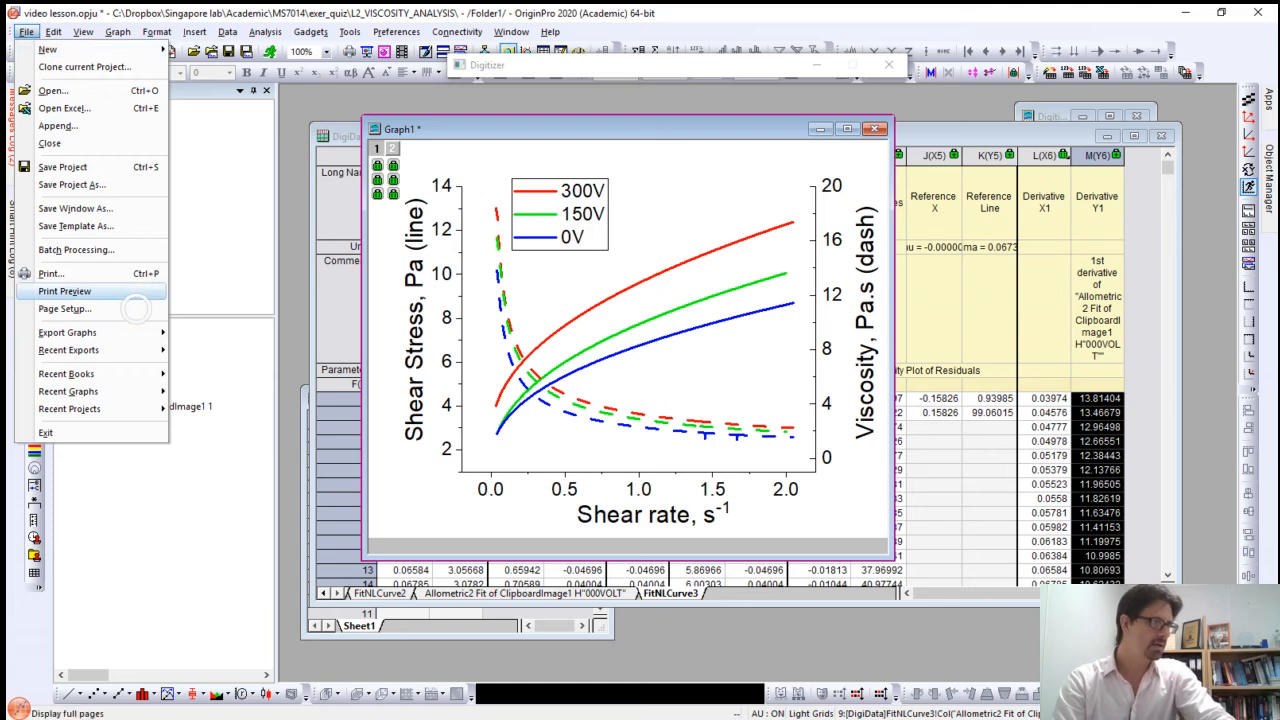
left_click(103, 338)
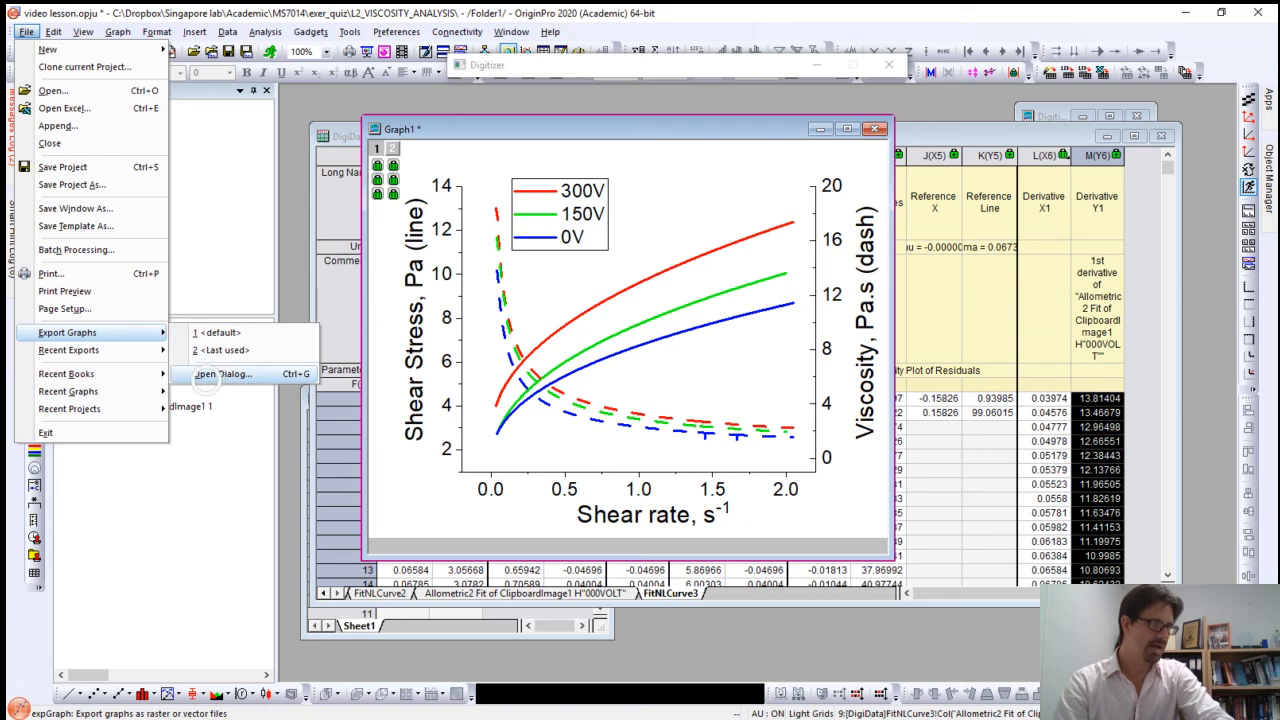
left_click(208, 375)
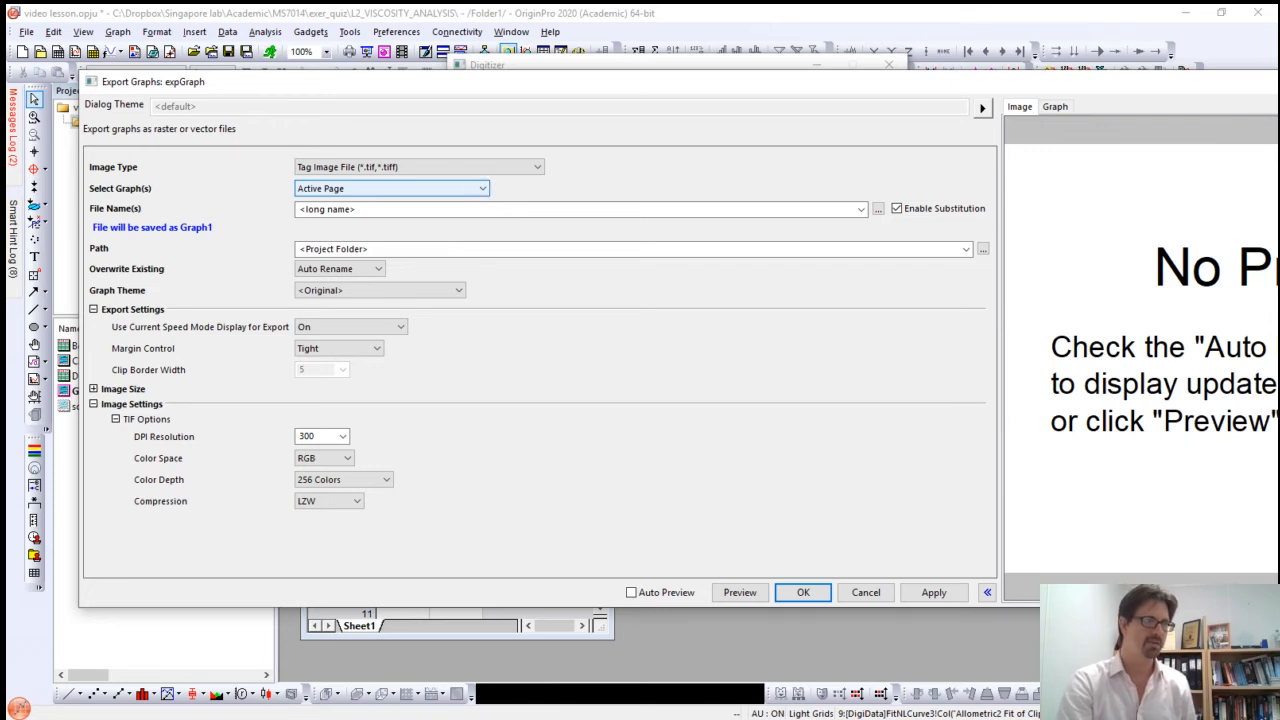
left_click(481, 189)
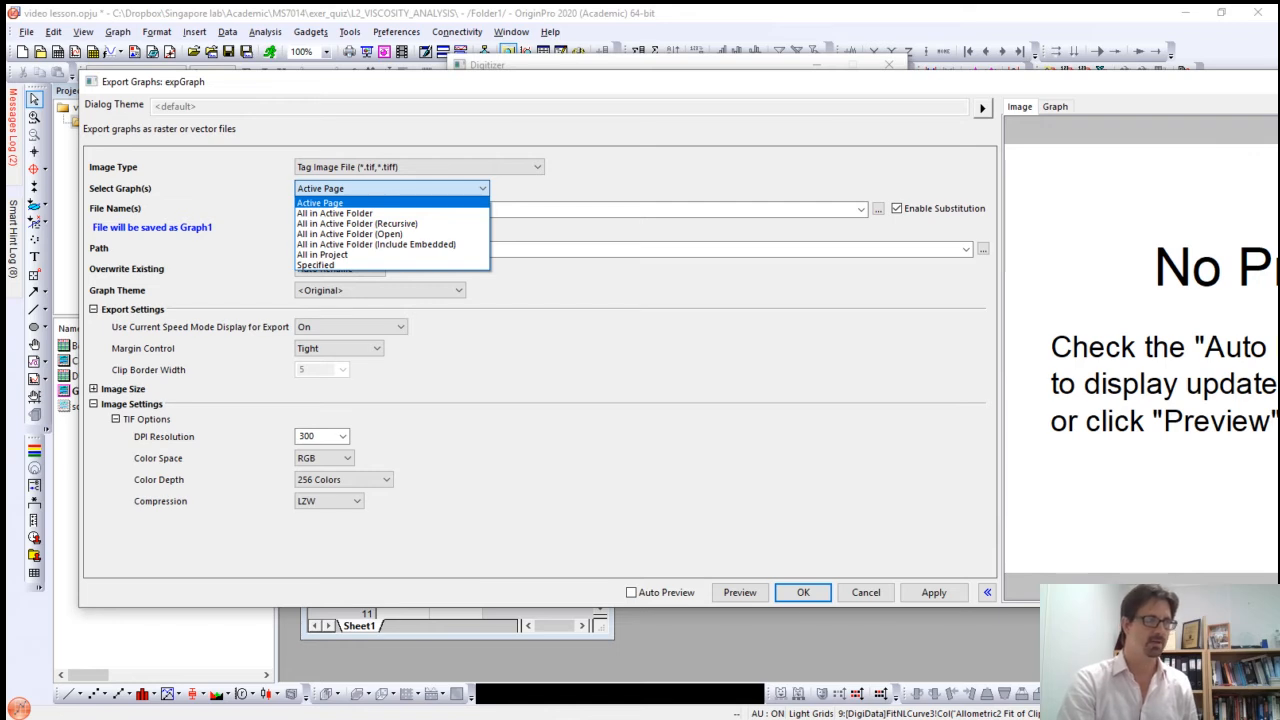
left_click(451, 189)
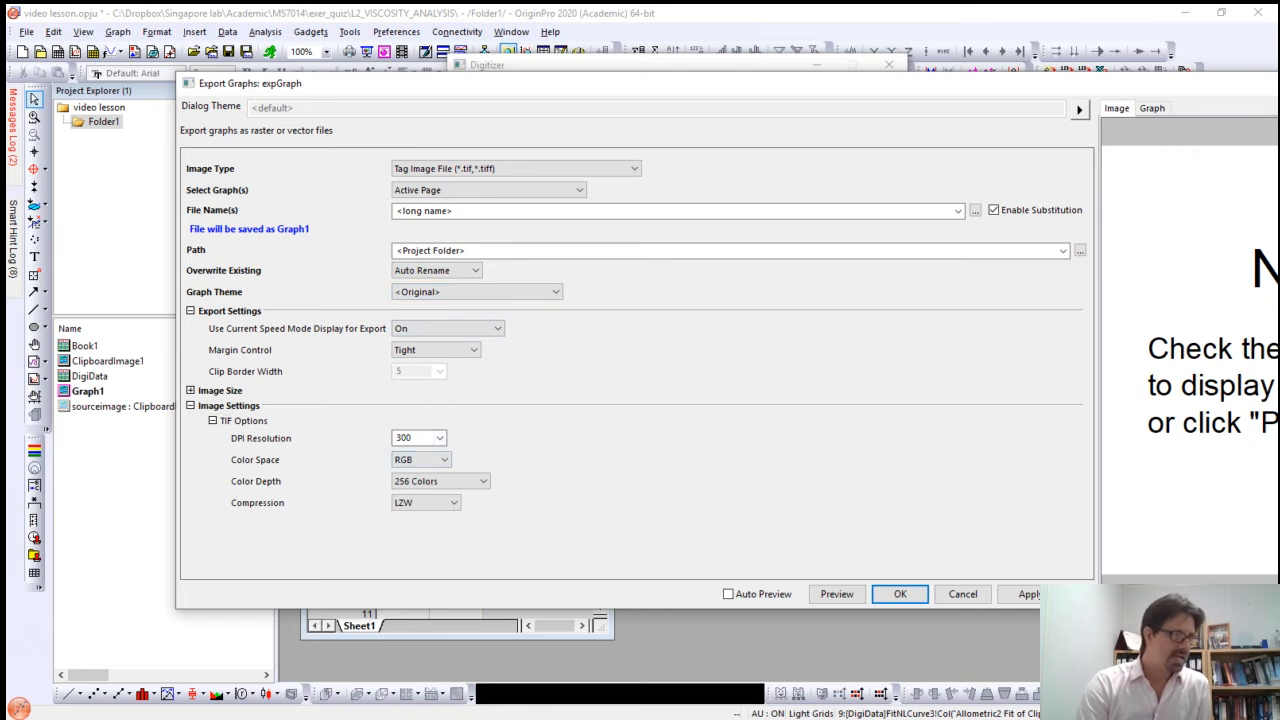
Step: Expand the image size settings and choose a DPI resolution of 300 for the TIF export
left_click(190, 390)
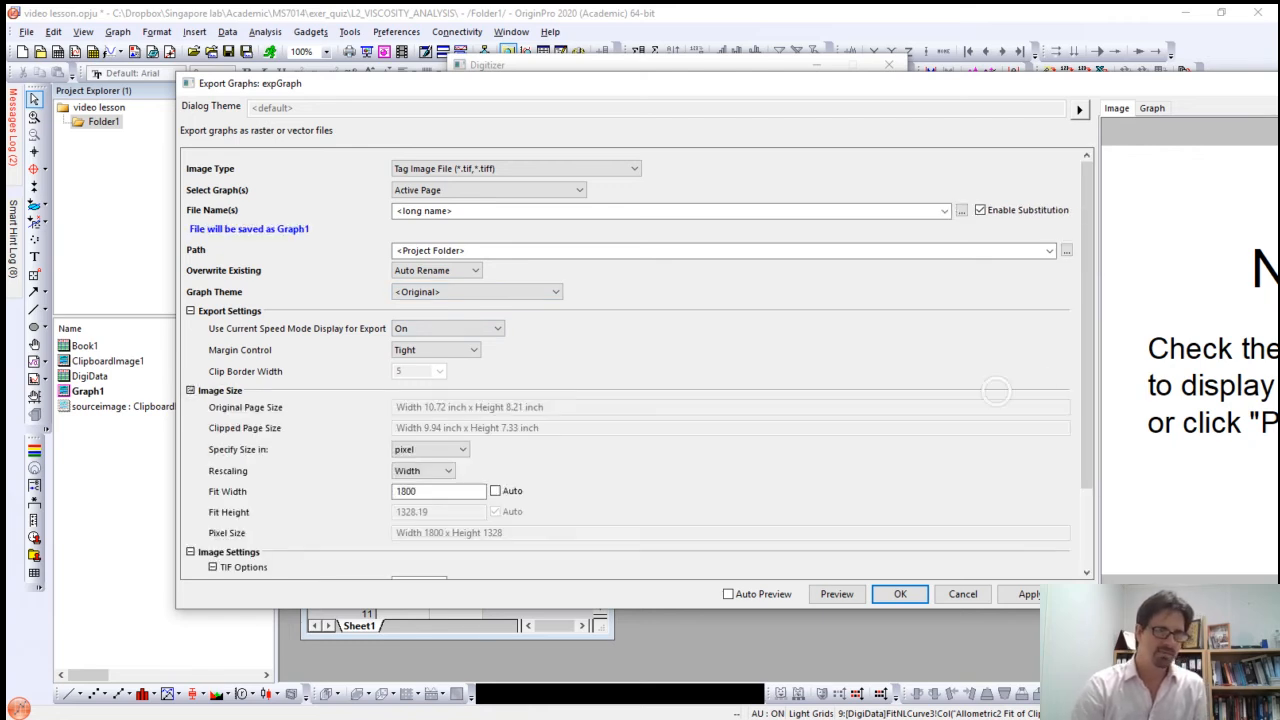
scroll(1077, 390, "down", 1)
scroll(1062, 432, "down", 1)
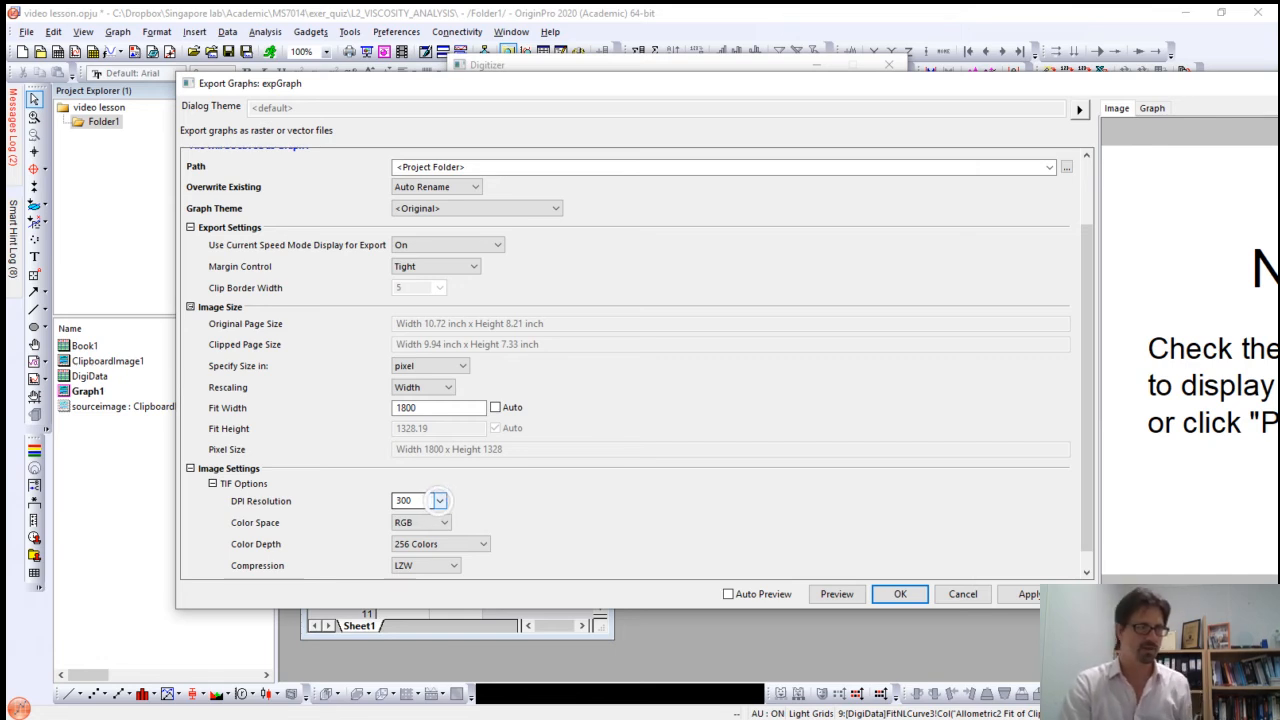
left_click(439, 500)
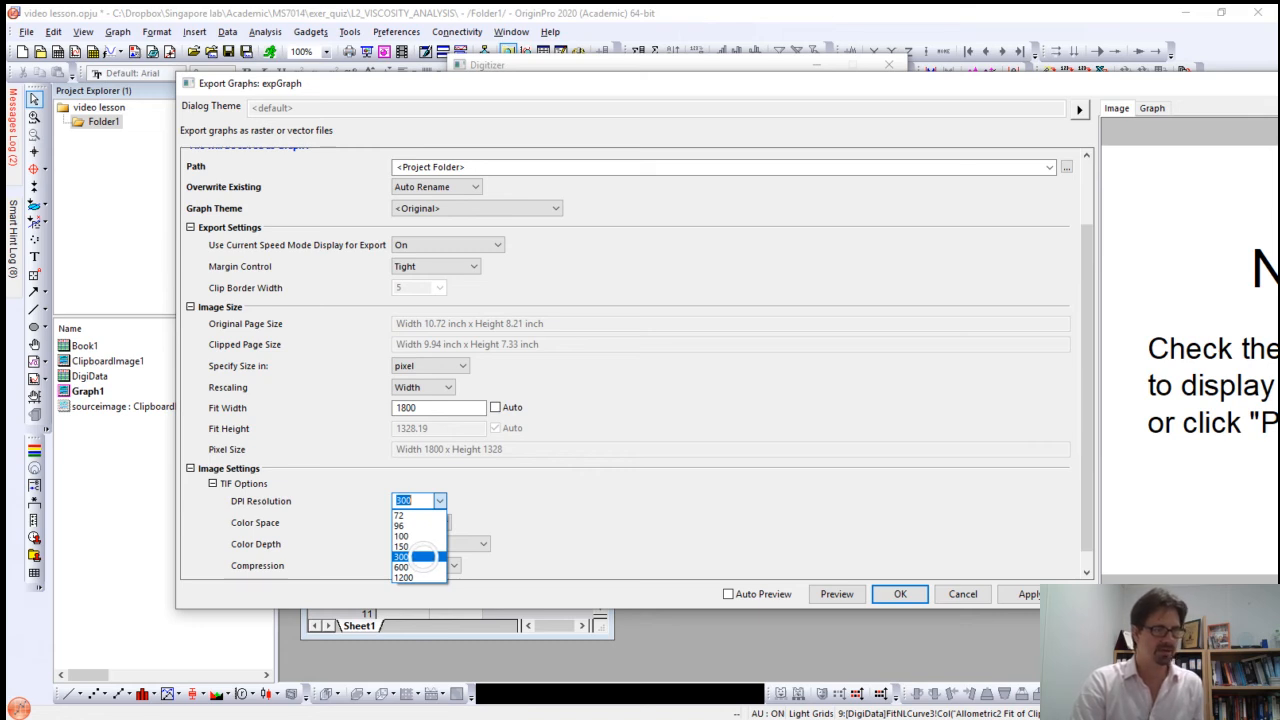
left_click(423, 557)
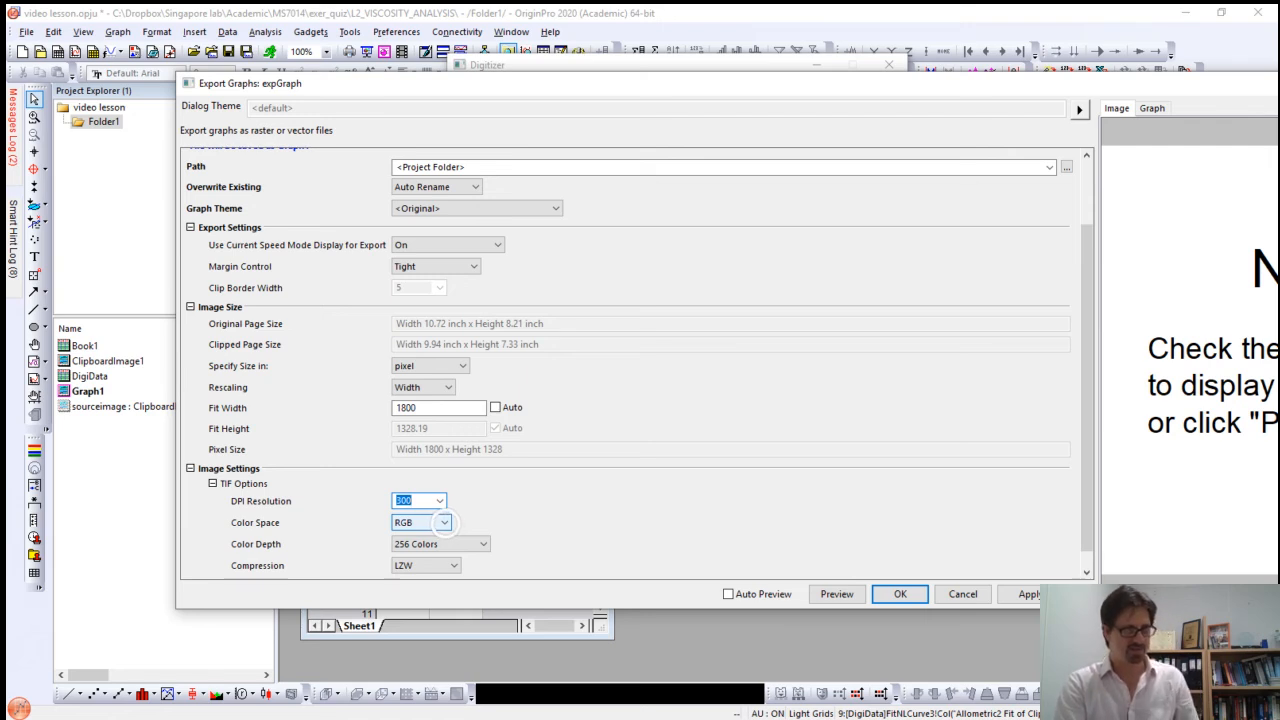
Step: Choose RGB color space, 256 Colors color depth and LZW compression for the TIF export
left_click(444, 522)
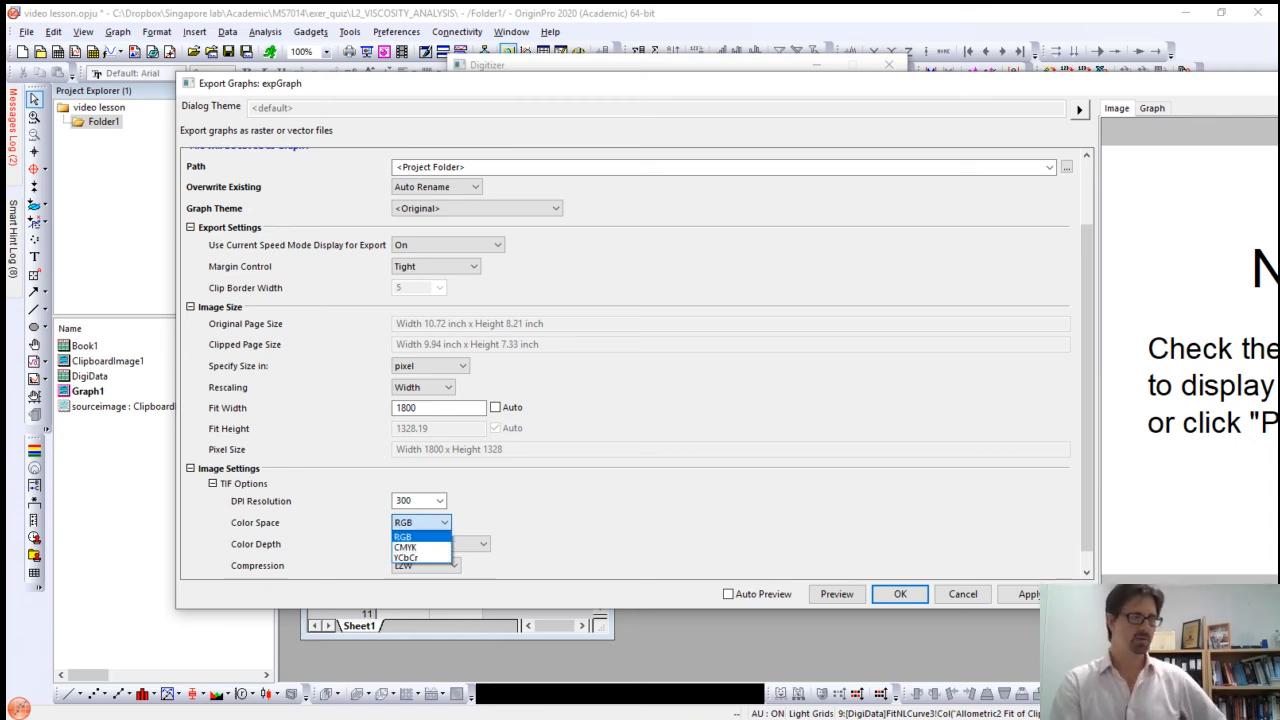
left_click(421, 538)
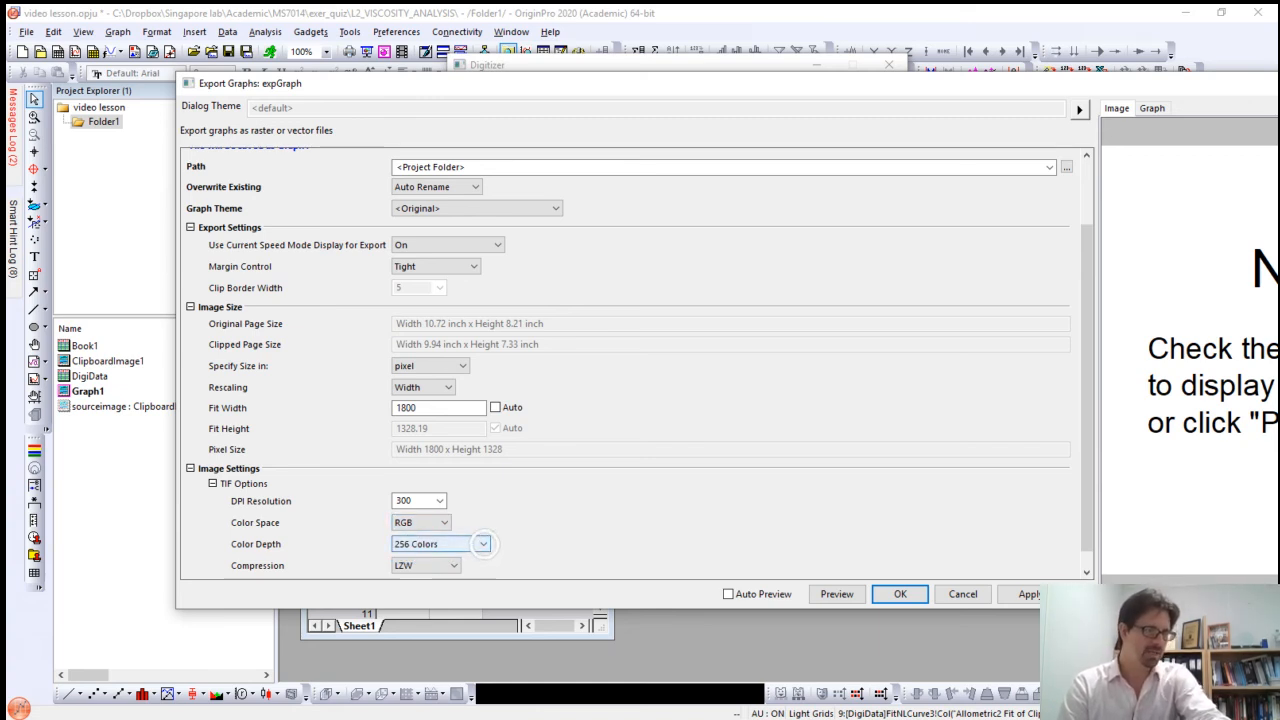
left_click(476, 546)
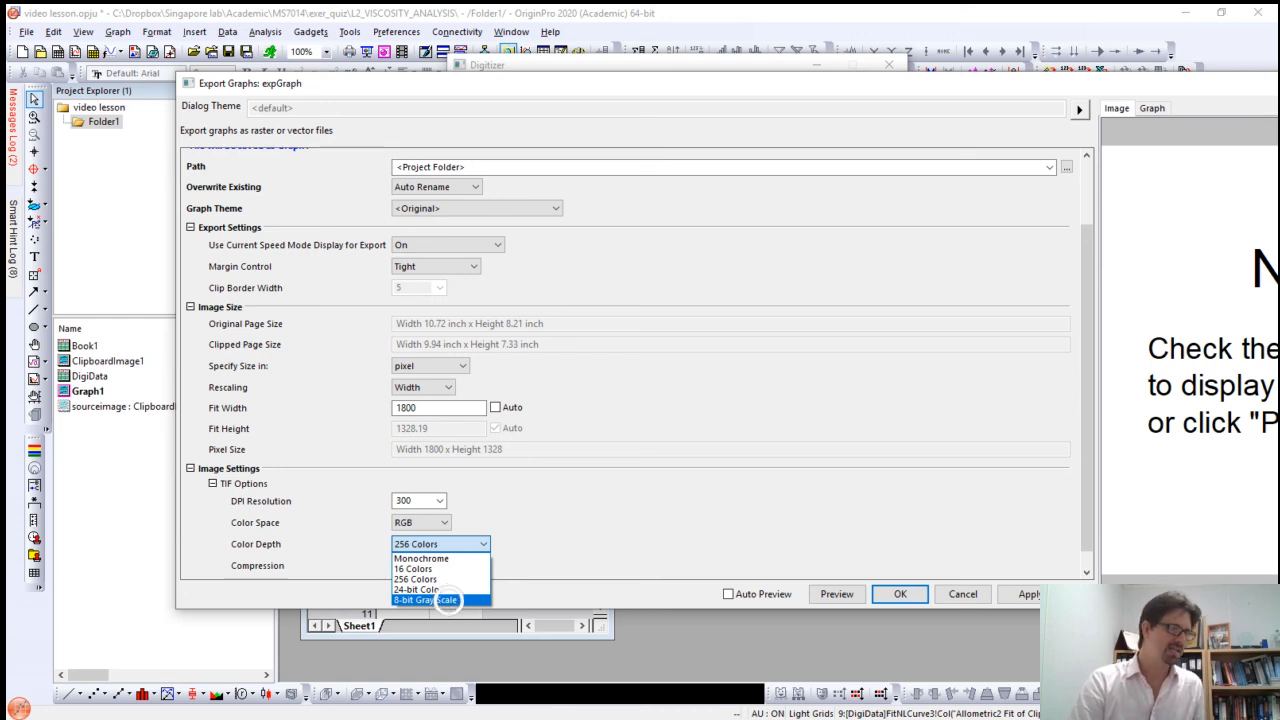
left_click(462, 580)
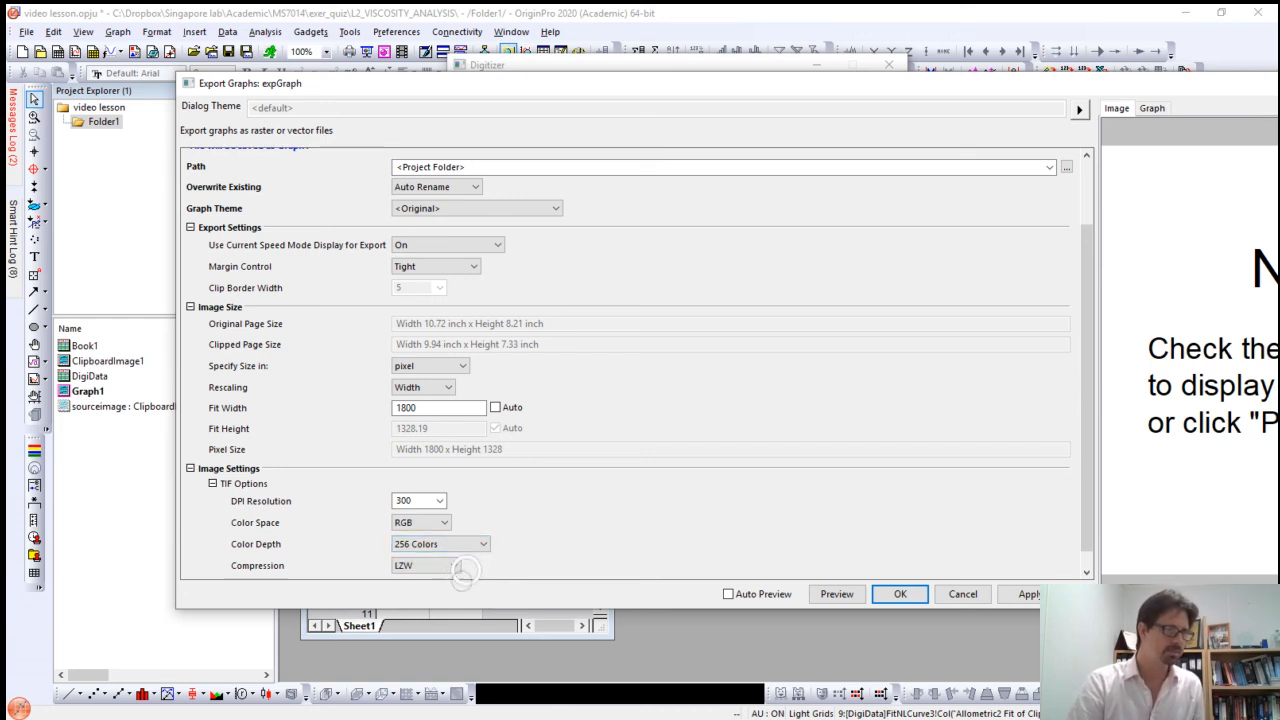
left_click(453, 565)
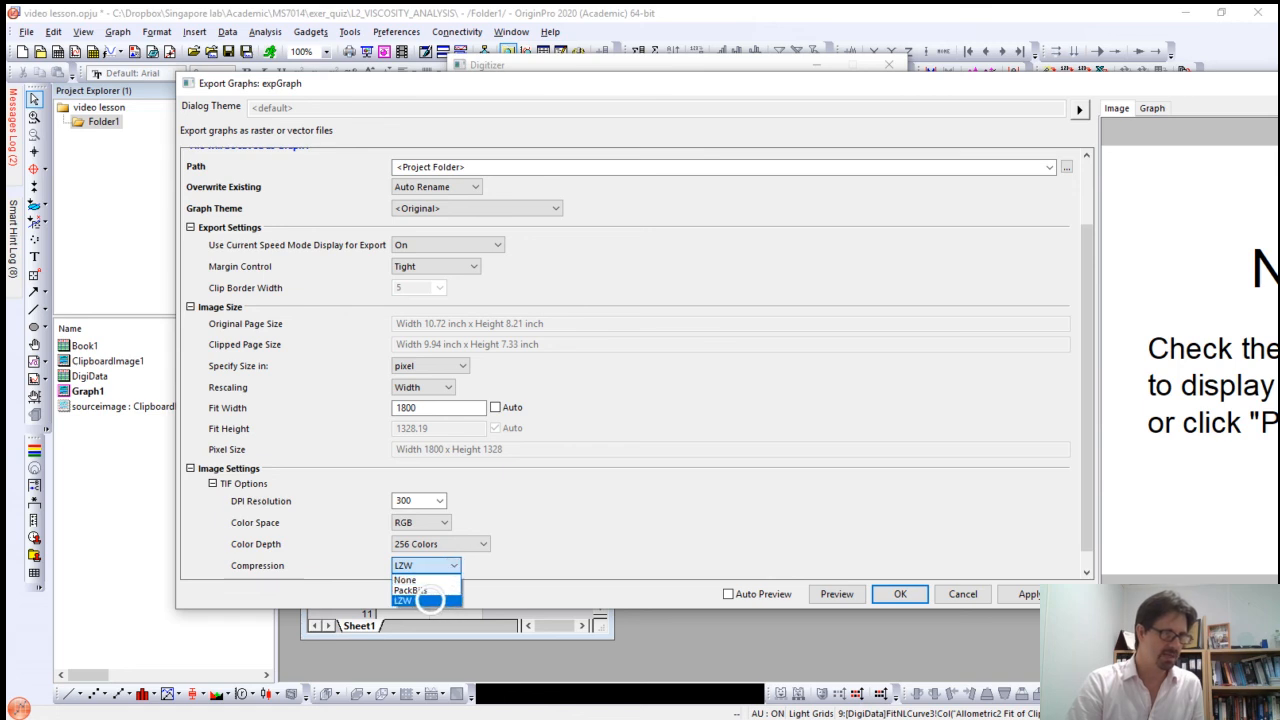
left_click(425, 600)
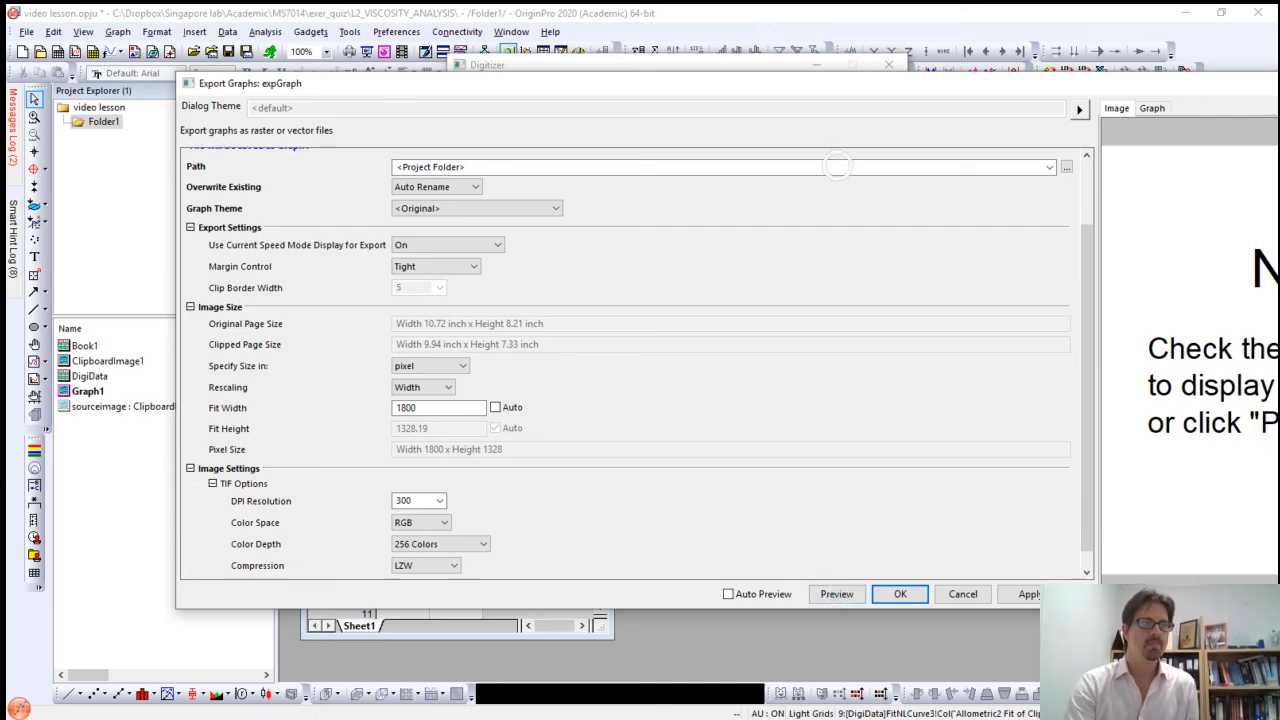
Step: Preview the graph and export it as a TIF image to the project folder
left_click_drag(764, 87, 573, 112)
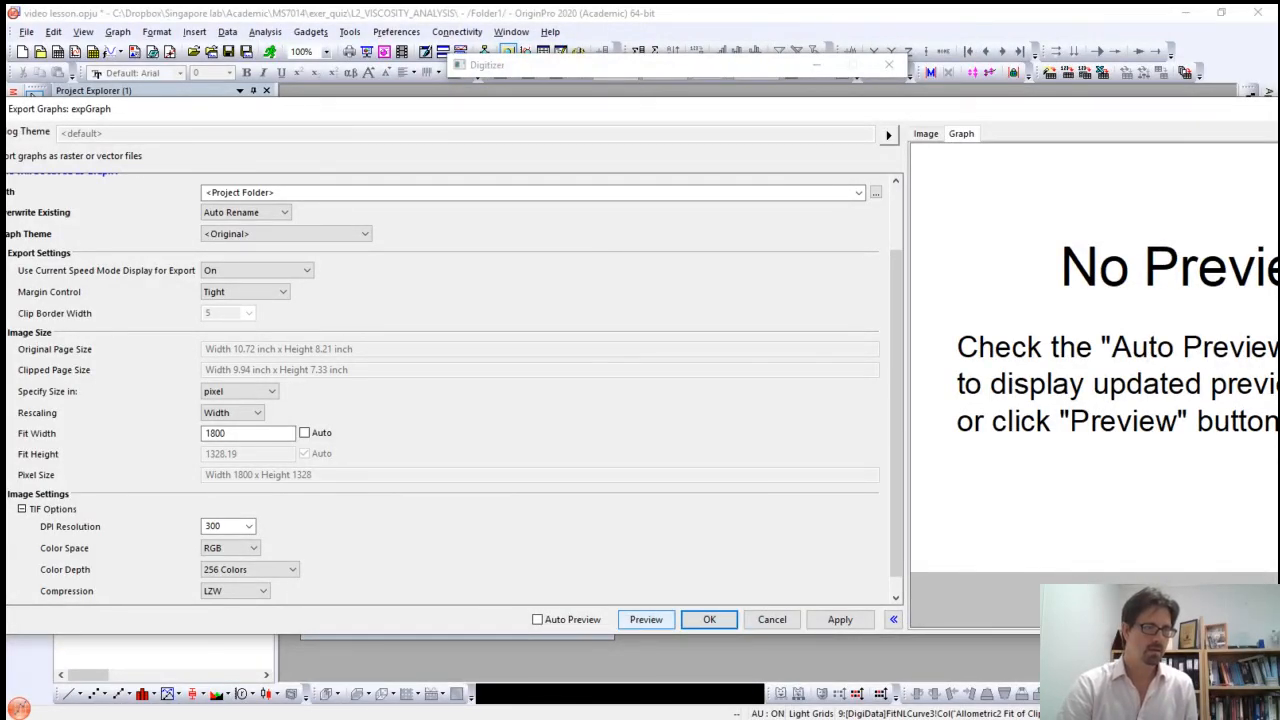
left_click(646, 619)
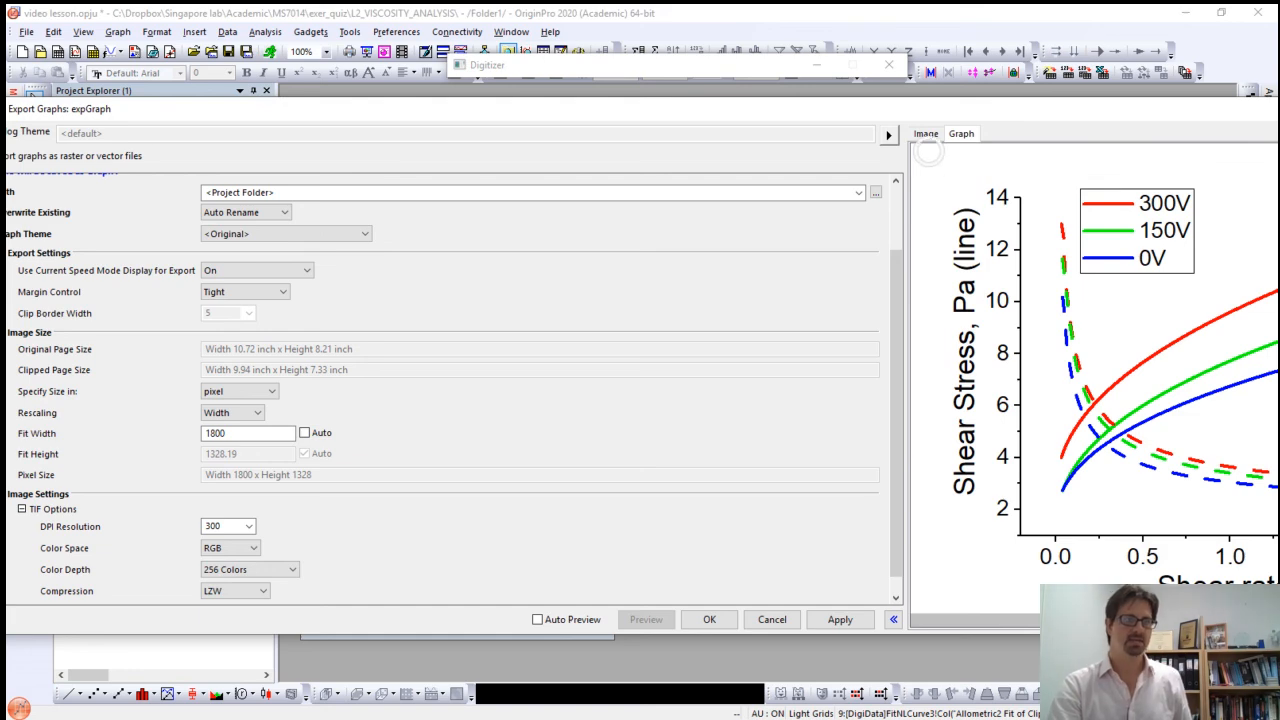
left_click_drag(930, 108, 609, 91)
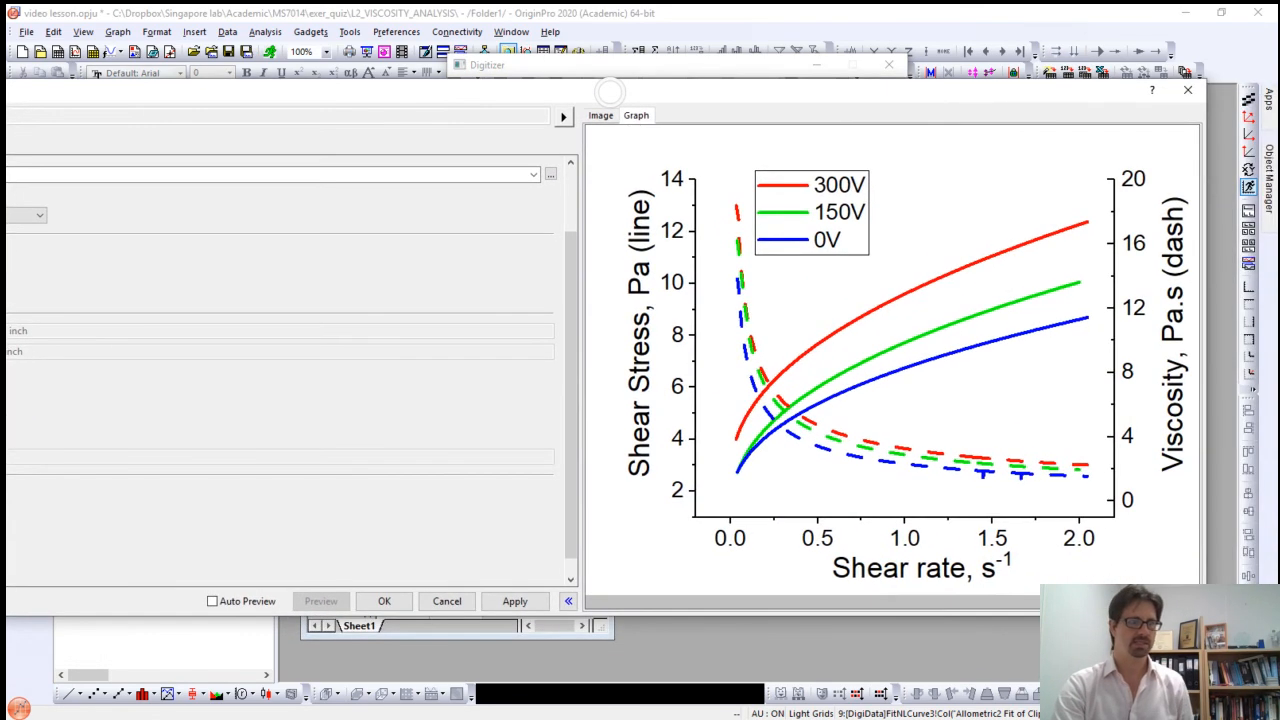
left_click_drag(609, 91, 911, 77)
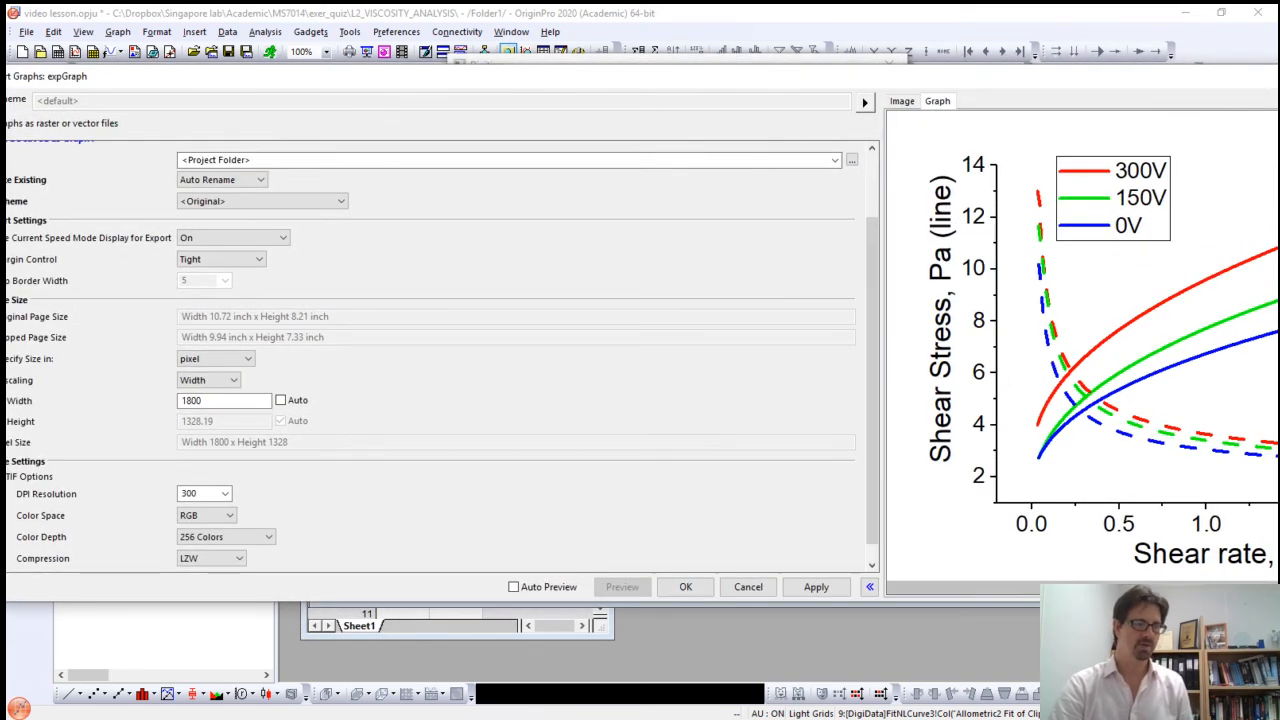
left_click(686, 587)
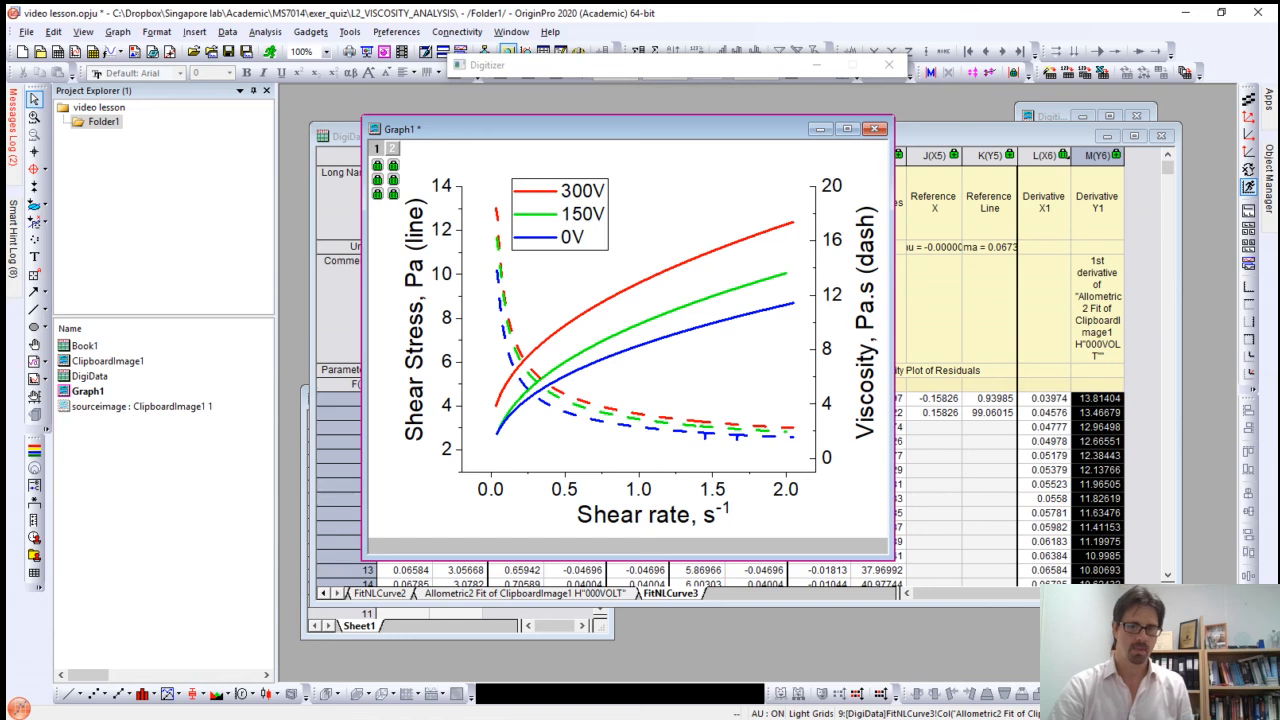